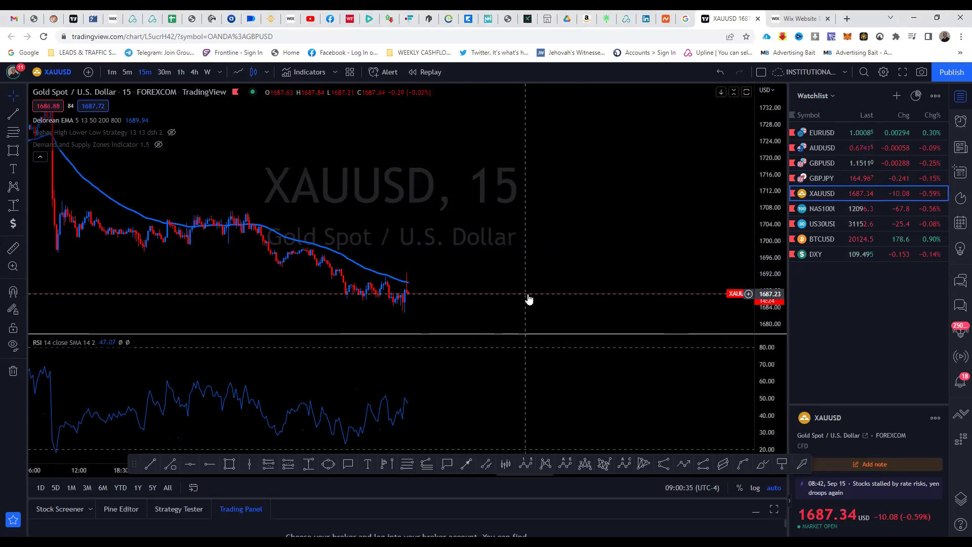
Flip through GBPUSD, AUDUSD and EURUSD, then return the chart to XAUUSD
scroll(532, 273, up, 1)
scroll(556, 263, down, 1)
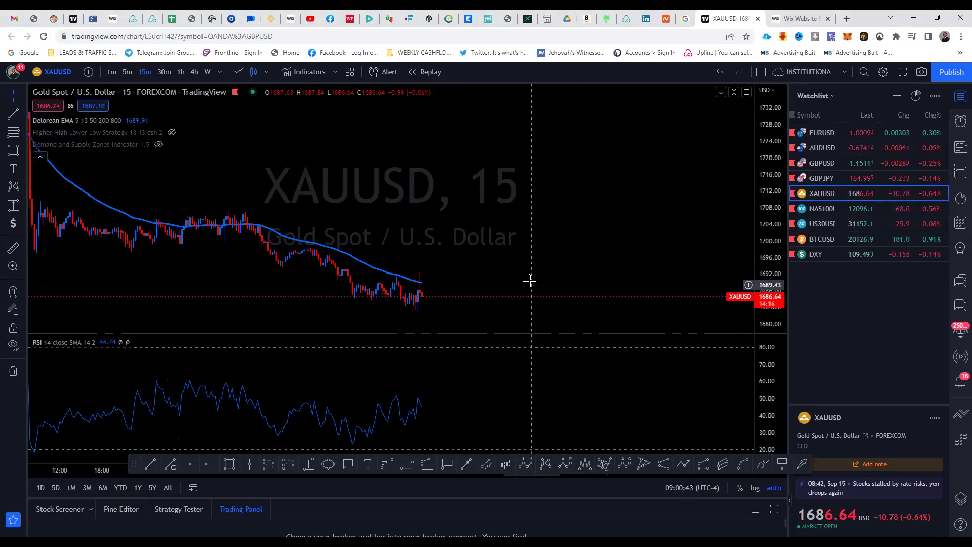
click(820, 162)
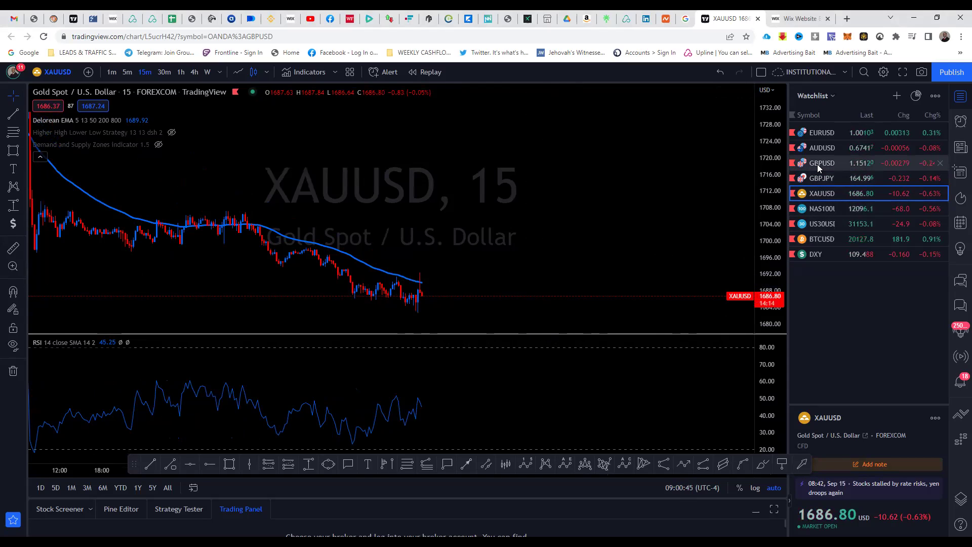
click(820, 148)
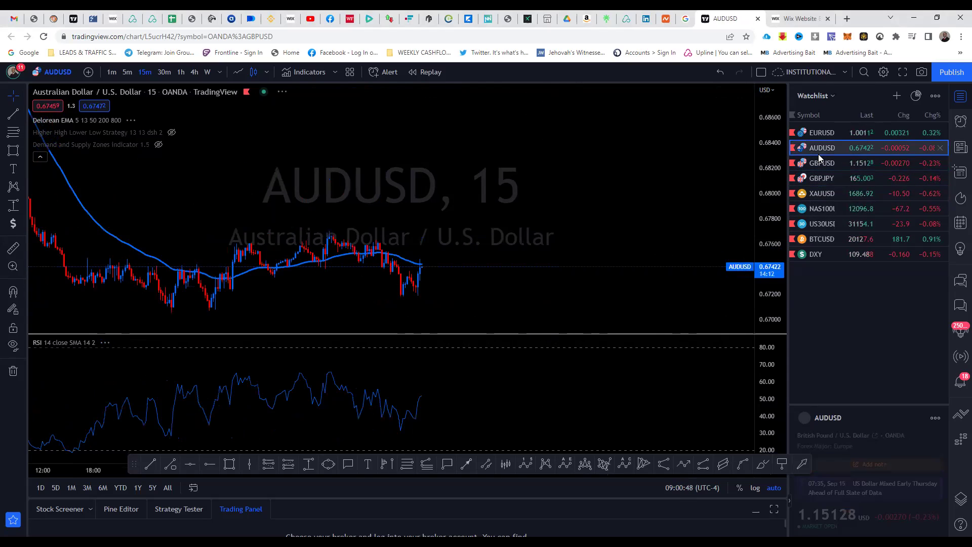
click(821, 133)
click(818, 193)
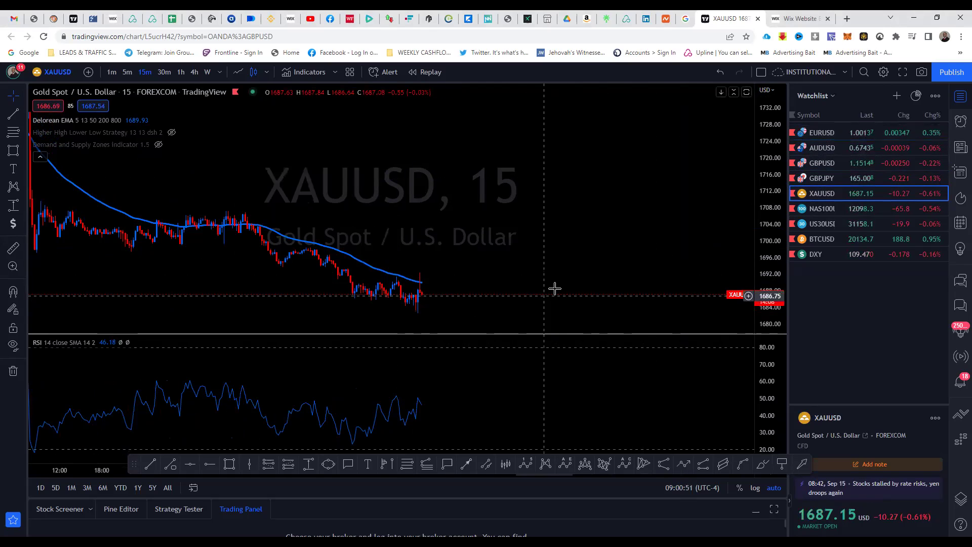
Pan the gold chart back to early April 2022 and show it in full screen
scroll(557, 281, up, 2)
drag(539, 259, 552, 241)
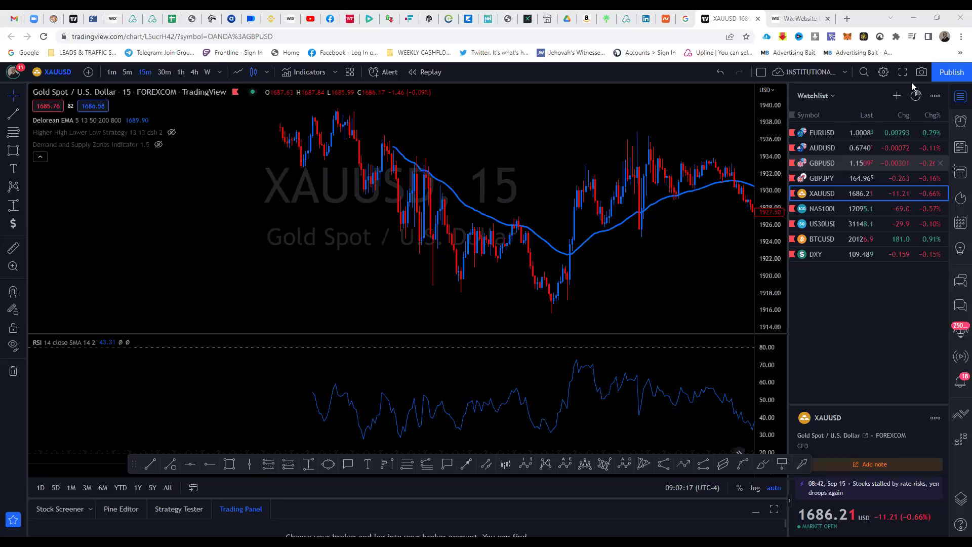
key(shift+f)
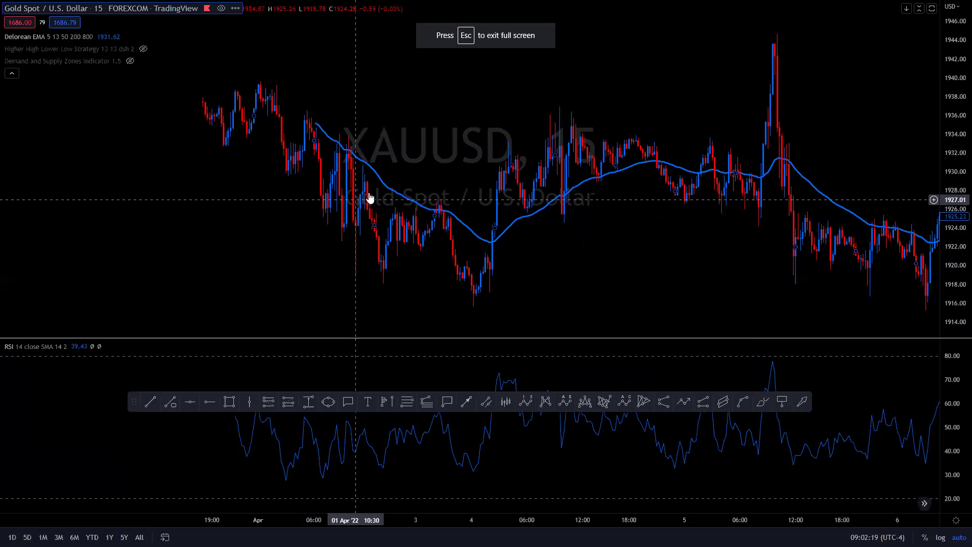
Mark 31 Mar '22 18:00 with a vertical line and add a horizontal line at 1917.03
click(246, 402)
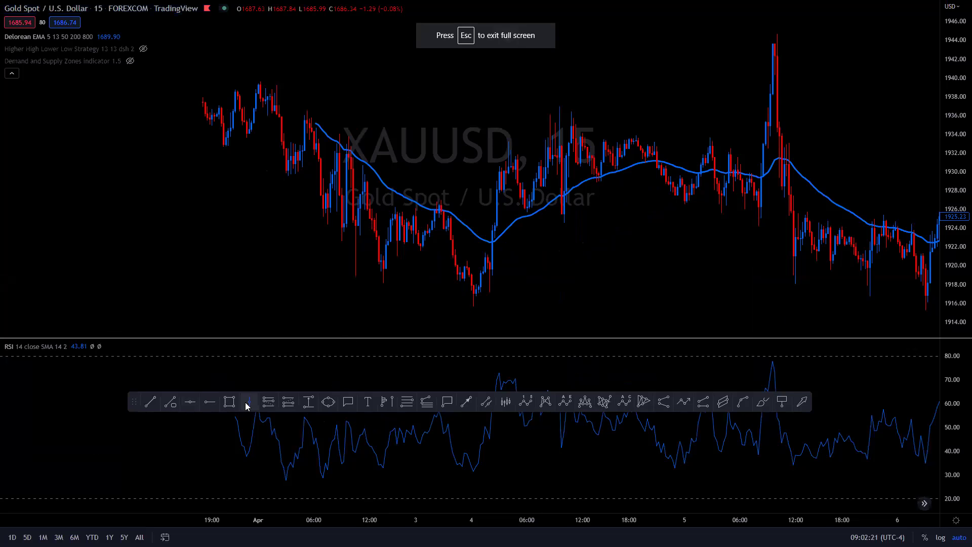
click(203, 141)
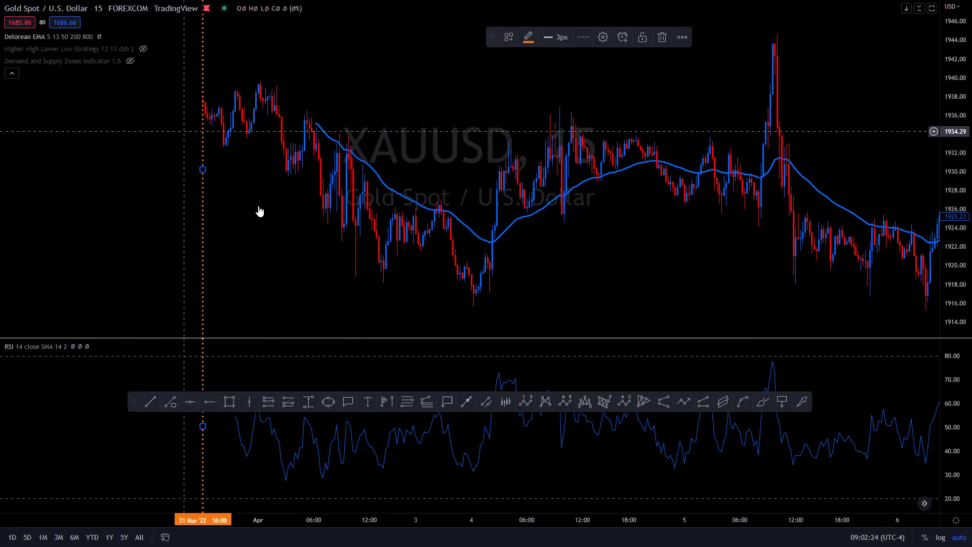
click(191, 403)
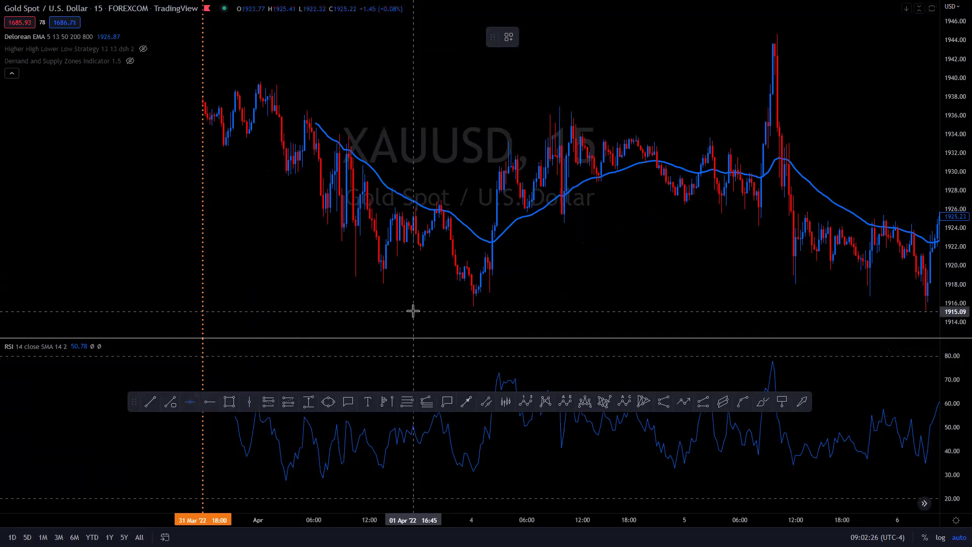
click(373, 295)
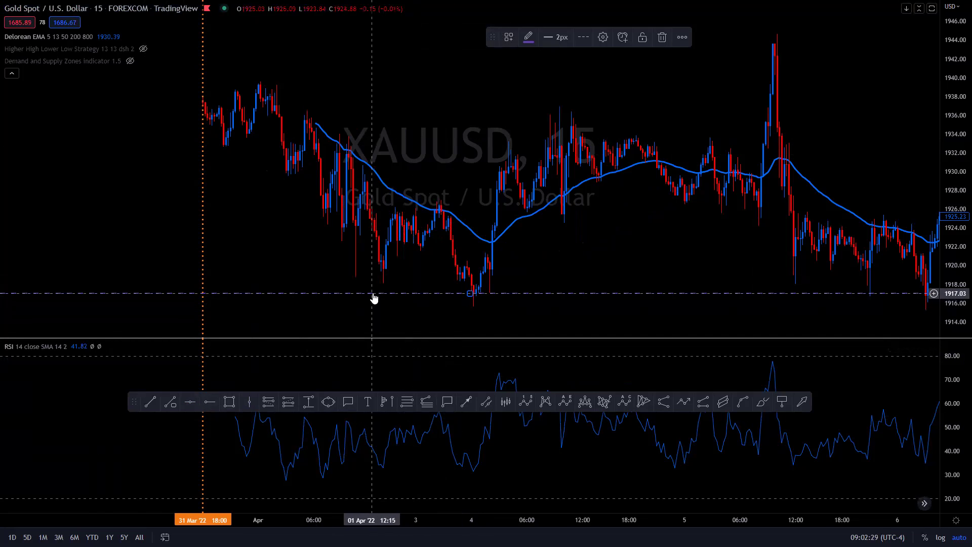
Apply the 15 MIN HORZONTAL LINE(YELLOW) template to the 1917.03 line
double_click(491, 298)
click(447, 364)
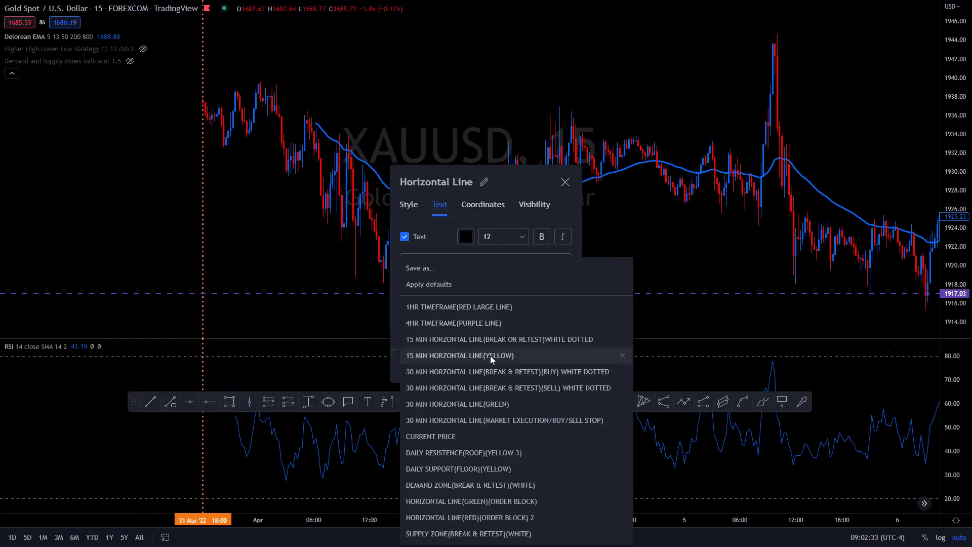
click(490, 355)
click(560, 366)
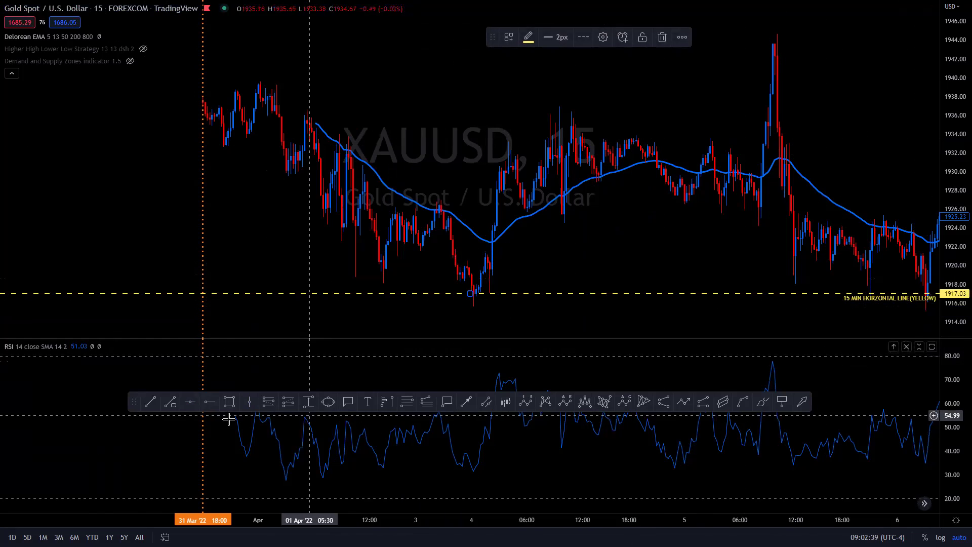
click(190, 402)
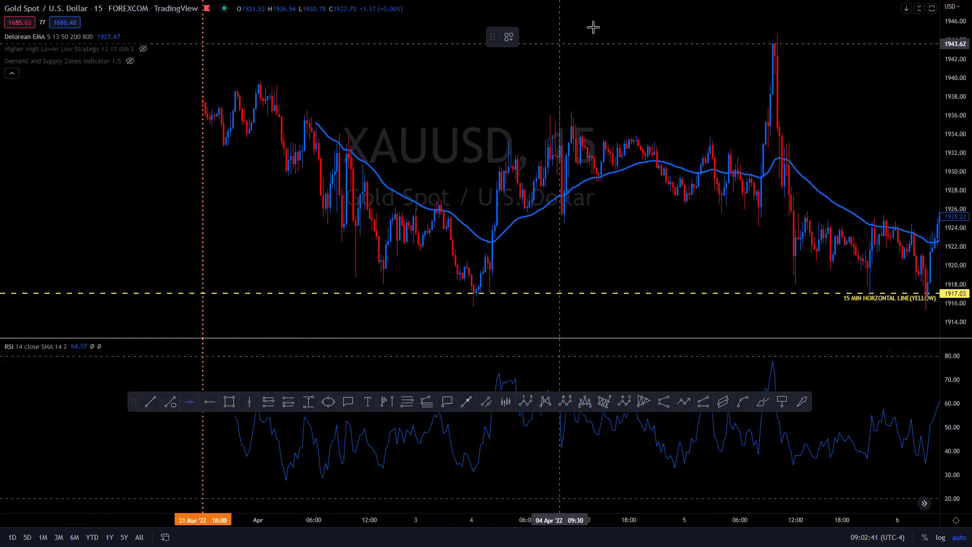
Add horizontal lines at 1943.67, 1939.31, 1925.82 and 1933.59
click(634, 42)
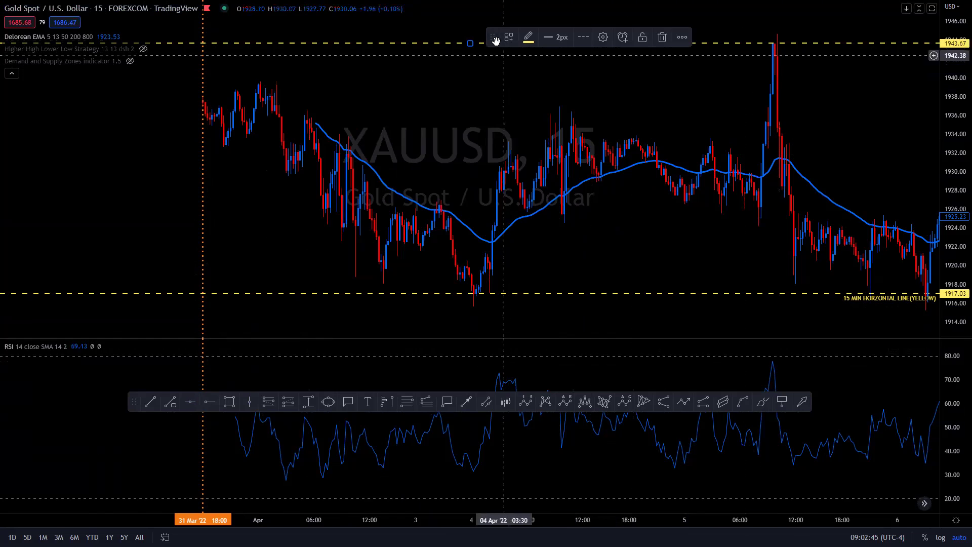
drag(492, 37, 500, 10)
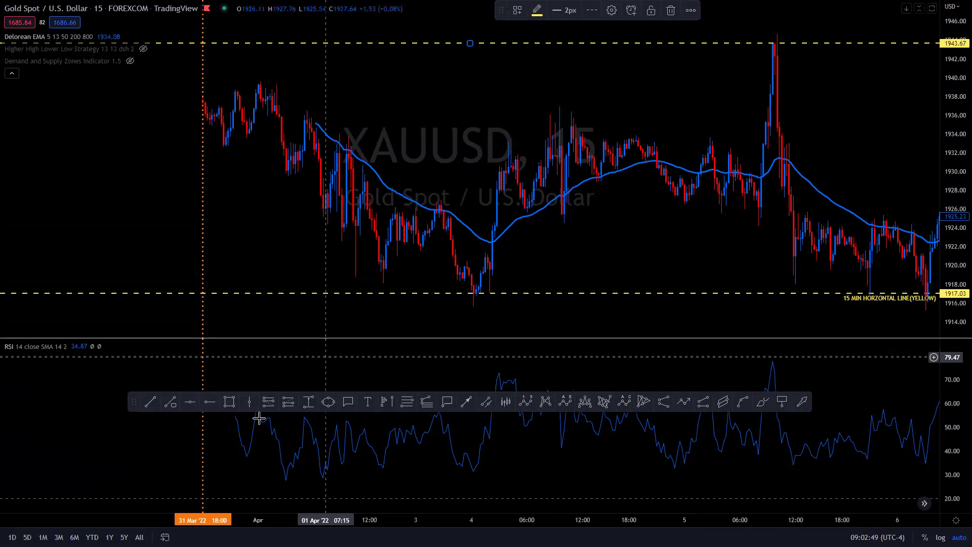
click(189, 404)
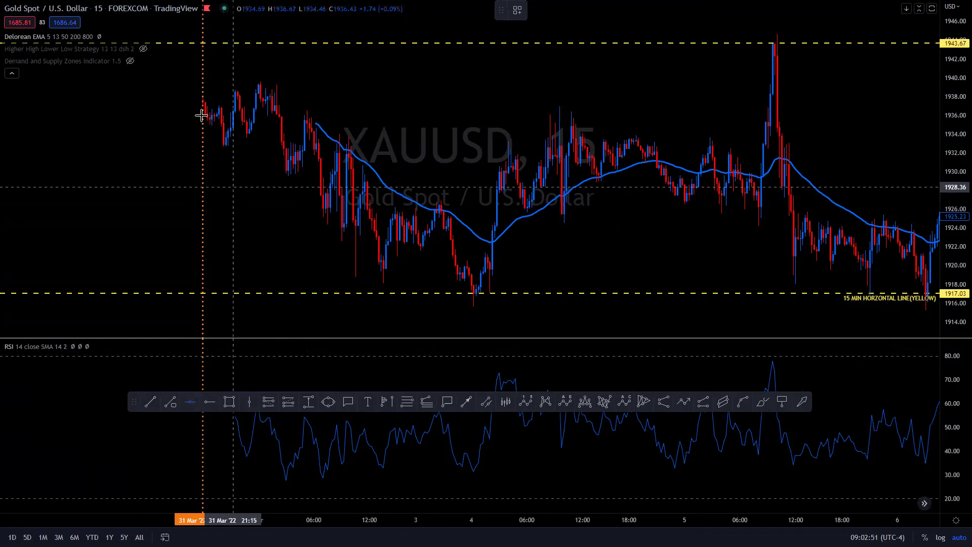
click(141, 84)
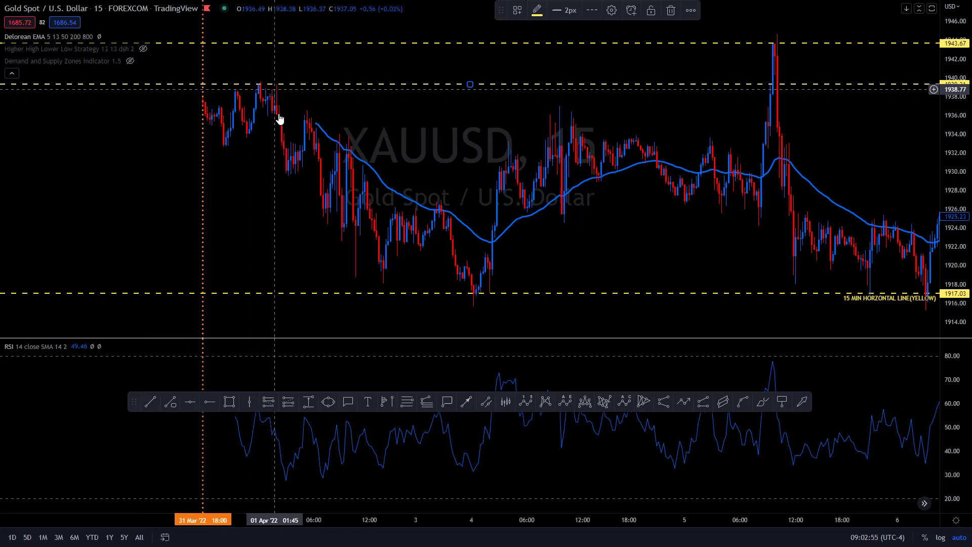
click(190, 402)
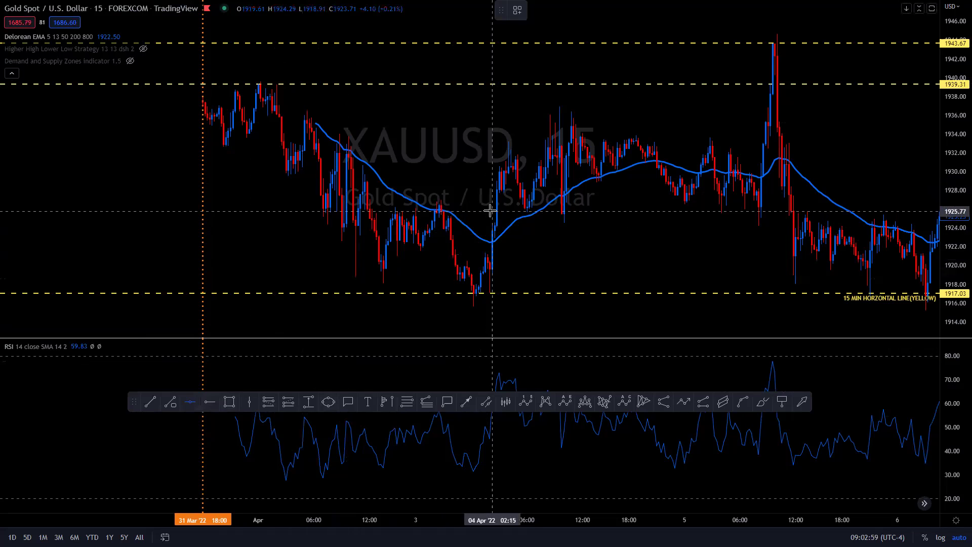
click(490, 209)
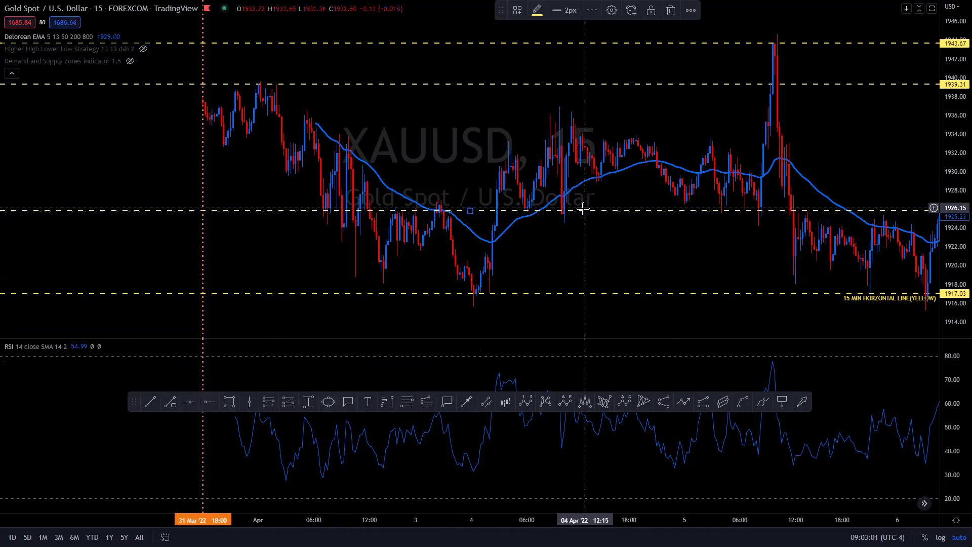
drag(657, 259, 616, 258)
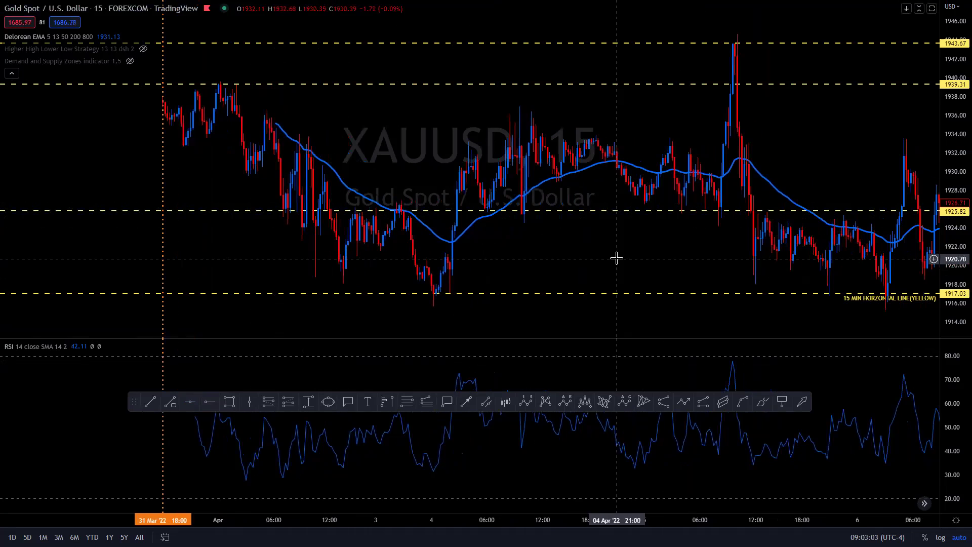
click(190, 401)
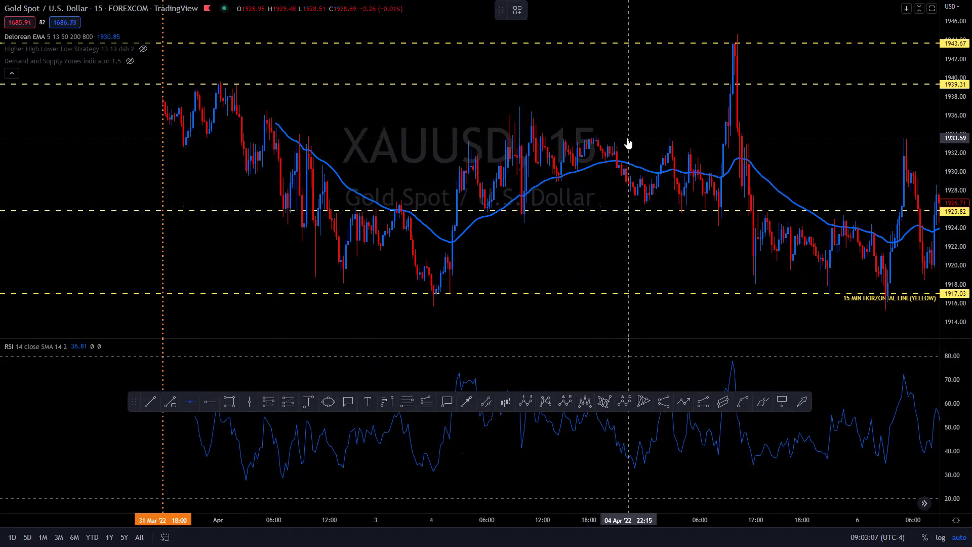
click(628, 138)
drag(606, 272, 616, 248)
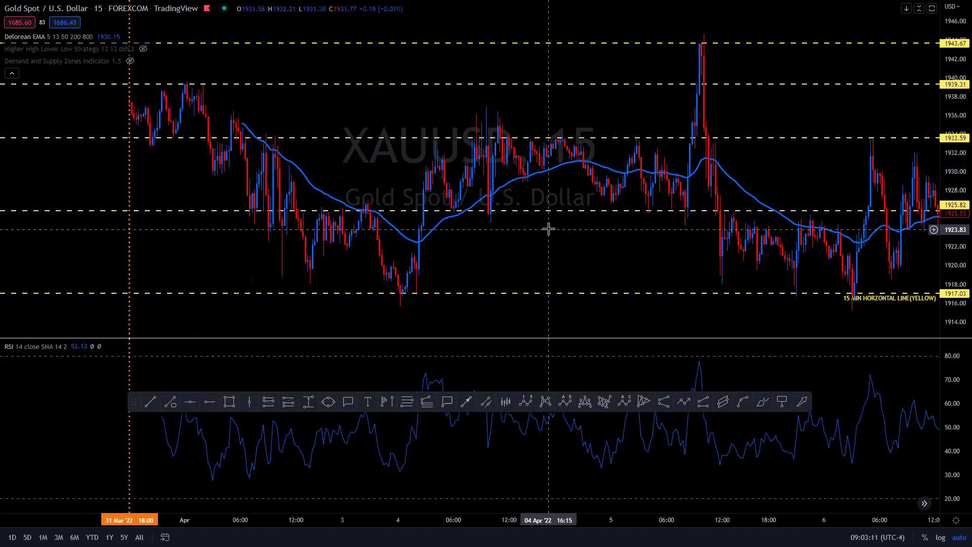
click(230, 401)
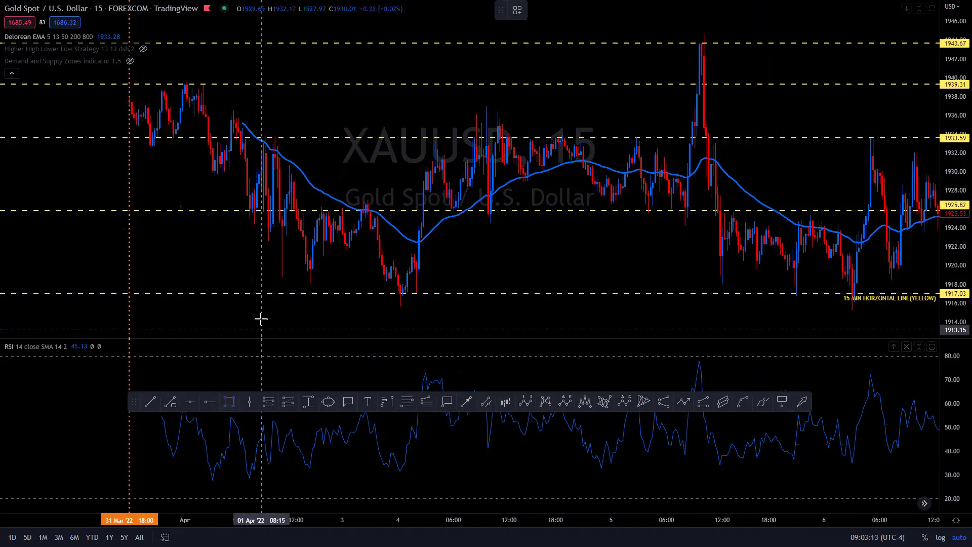
Draw a thin zone along the 1917 line and apply the golden yellow zone template
drag(265, 292, 266, 303)
double_click(266, 303)
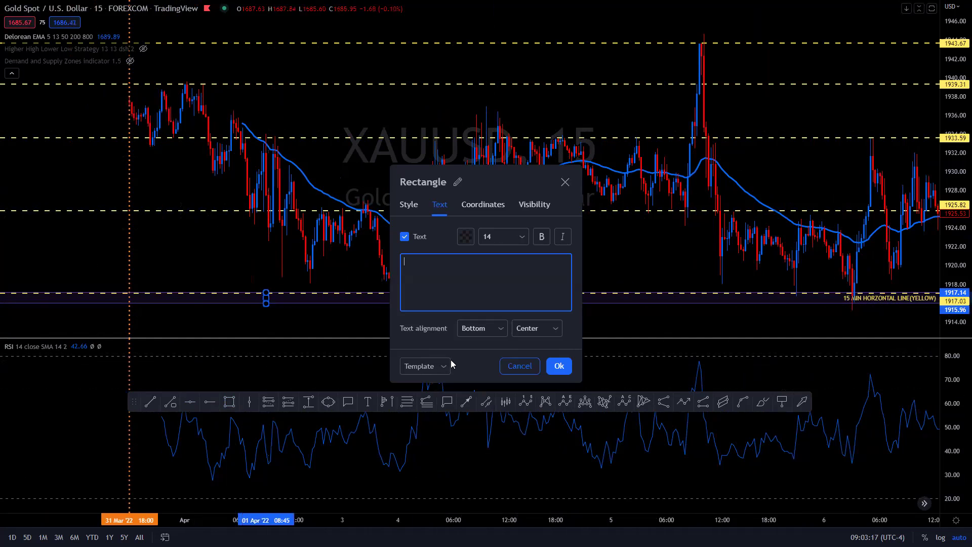
click(440, 366)
click(467, 473)
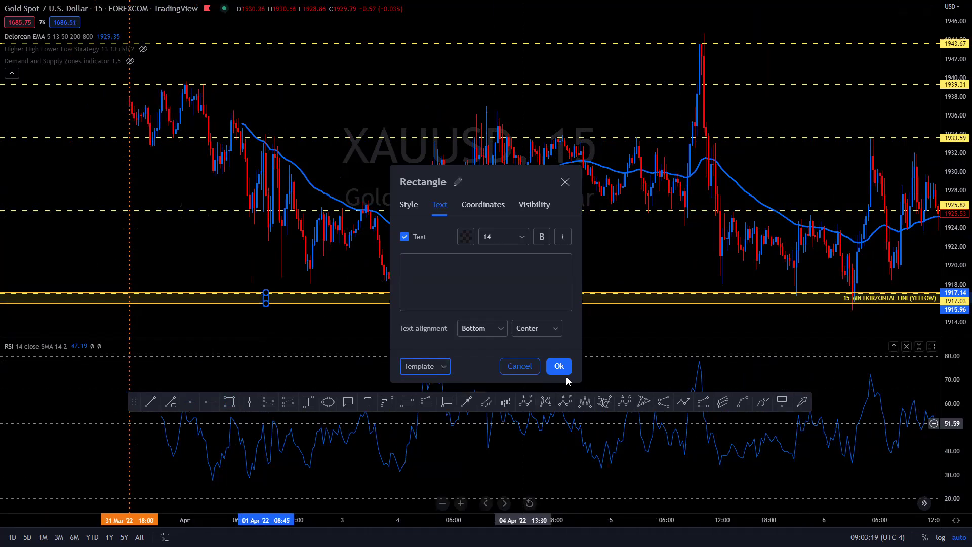
click(559, 366)
Draw thin zones at the 1925.82, 1933.59, 1939.31 and 1943.67 levels
click(230, 405)
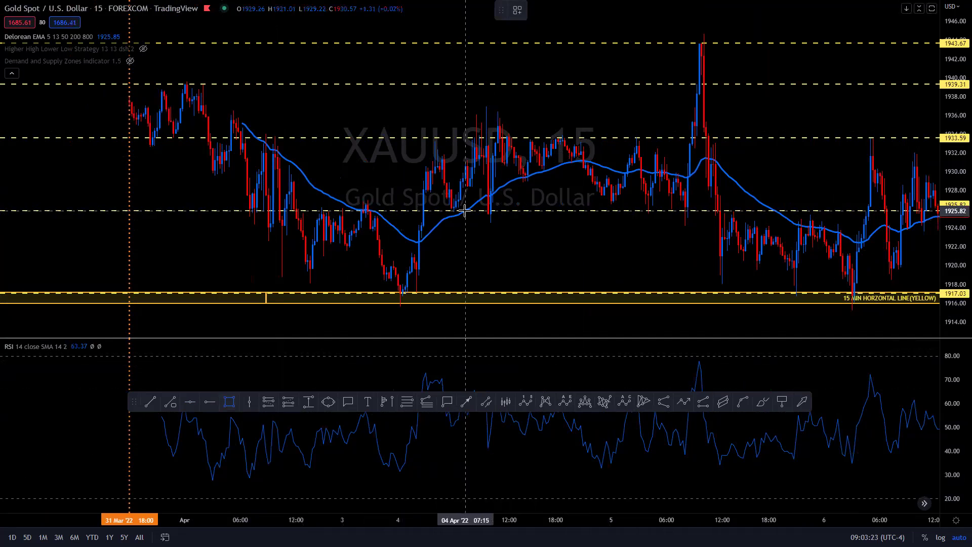
drag(465, 210, 463, 219)
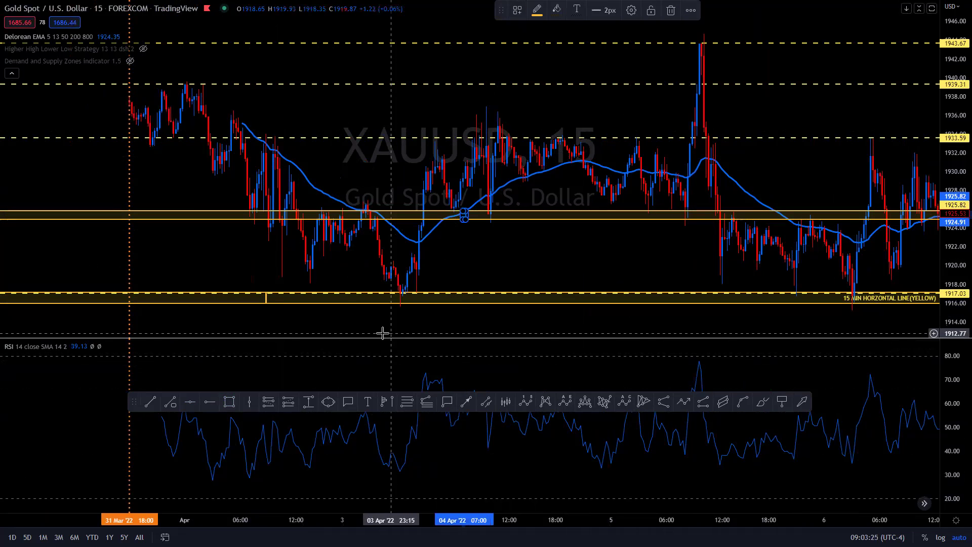
click(229, 402)
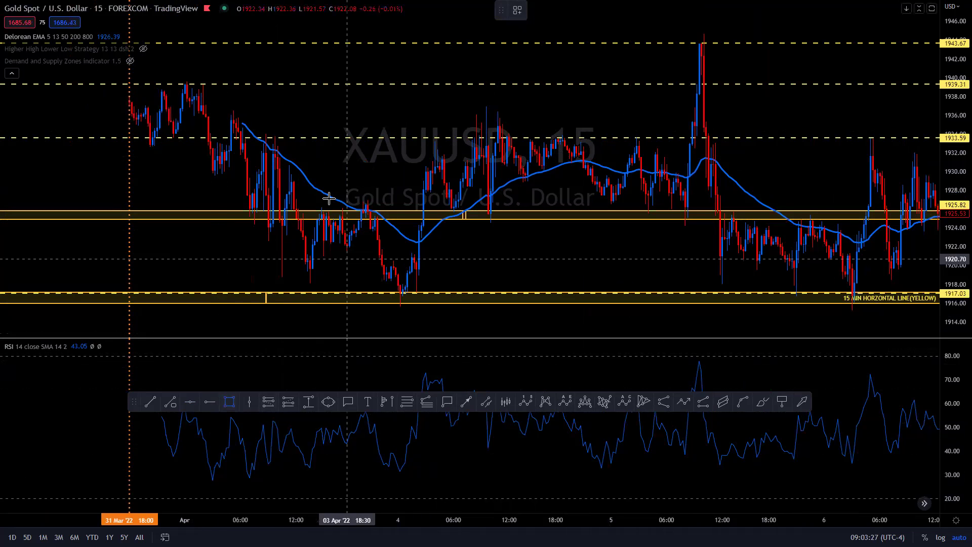
drag(310, 127, 310, 137)
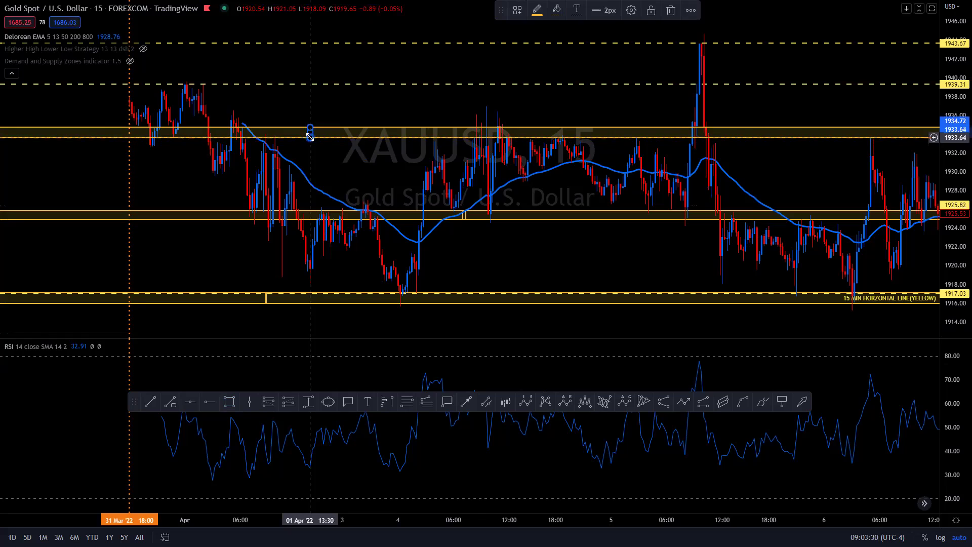
click(229, 402)
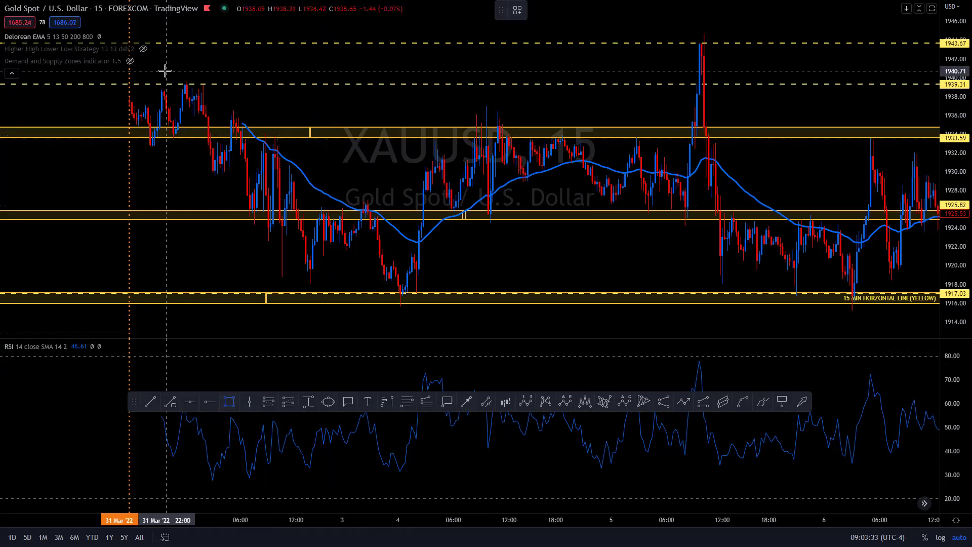
drag(165, 74, 166, 84)
click(229, 402)
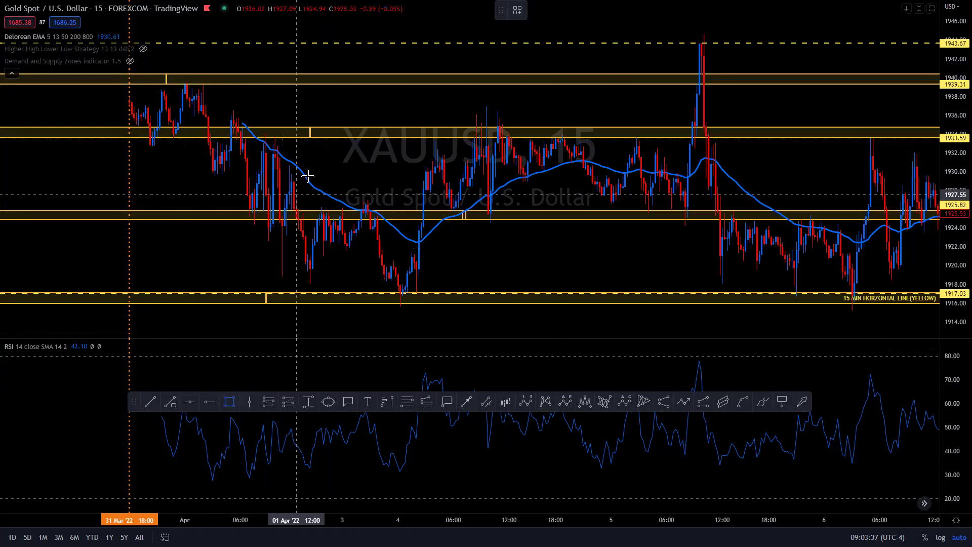
drag(677, 33, 676, 44)
Leave full screen and switch the XAUUSD chart to 30-minute candles
drag(749, 162, 554, 147)
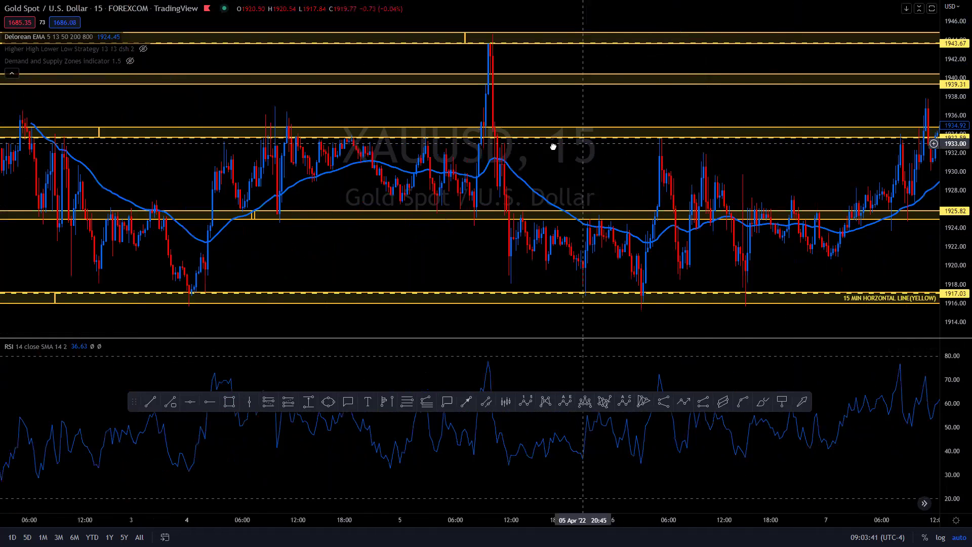
drag(477, 154, 436, 160)
drag(633, 172, 698, 170)
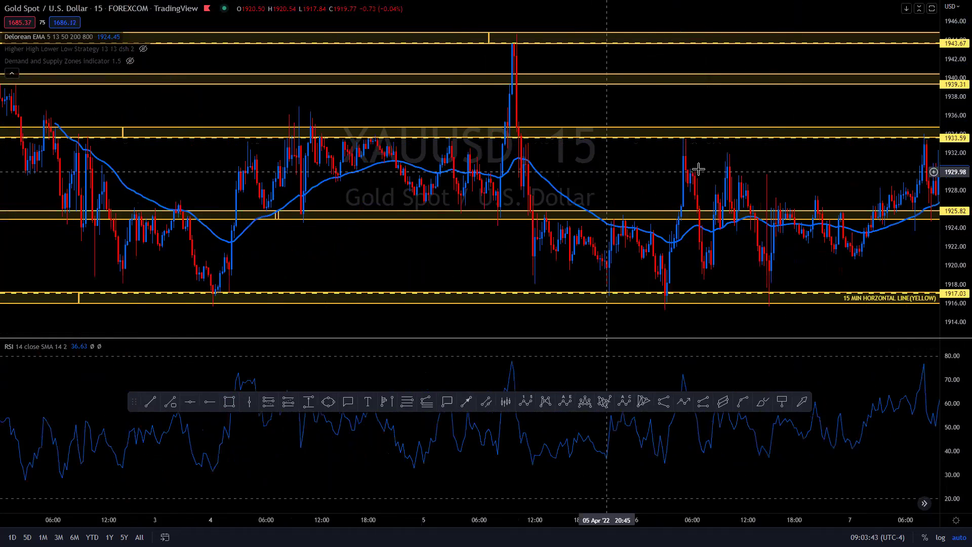
drag(484, 31, 636, 54)
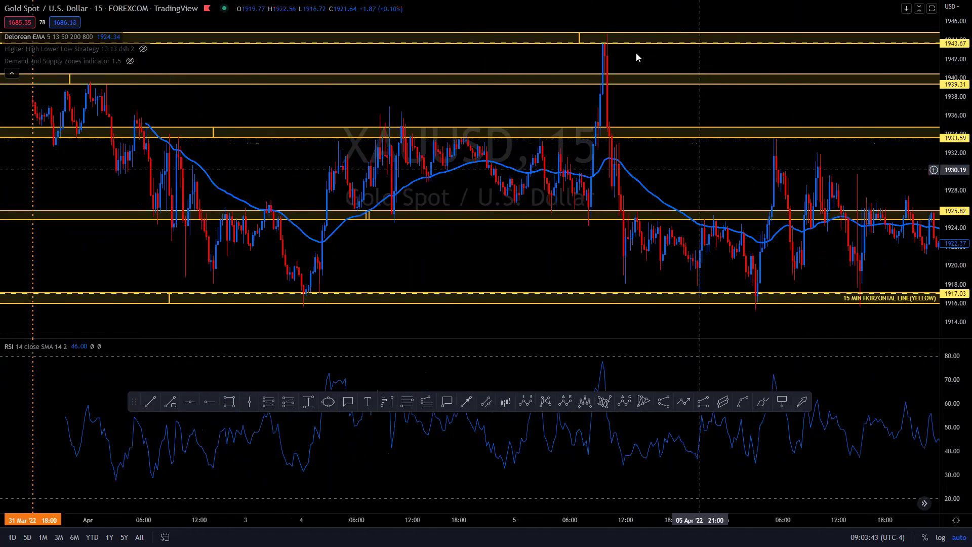
key(Escape)
click(164, 72)
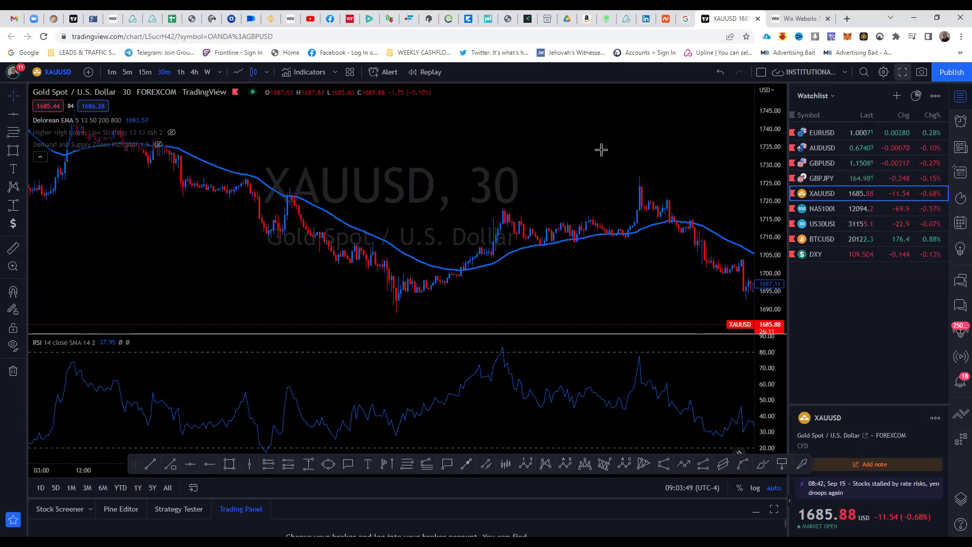
Show the 30-minute chart full screen, scrolled back and zoomed to about 7–21 April
key(shift+f)
scroll(828, 254, left, 10)
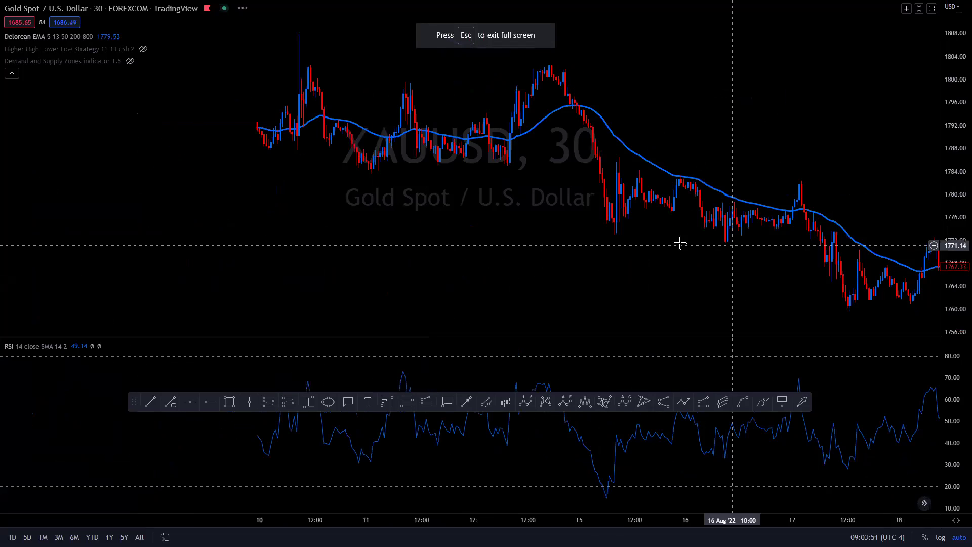
scroll(523, 221, left, 15)
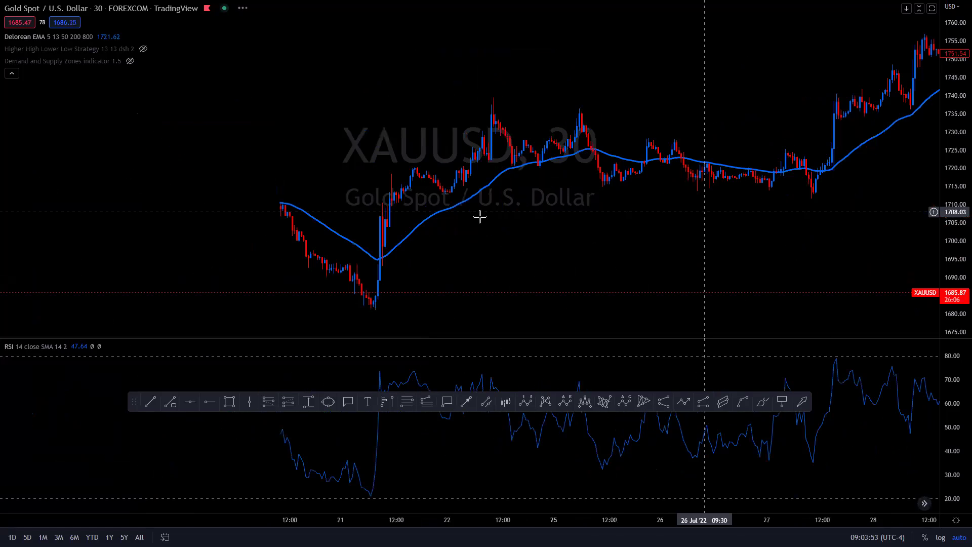
scroll(315, 212, left, 15)
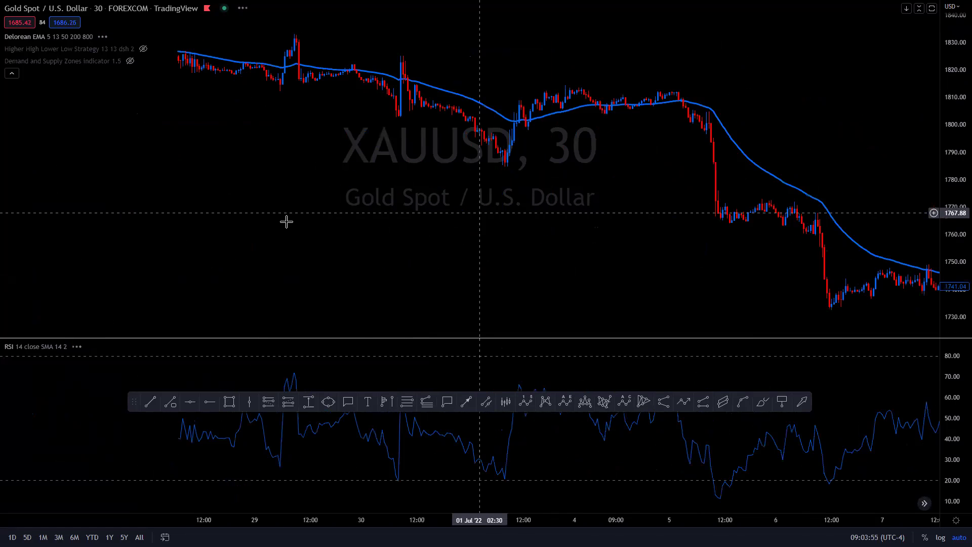
scroll(342, 213, left, 15)
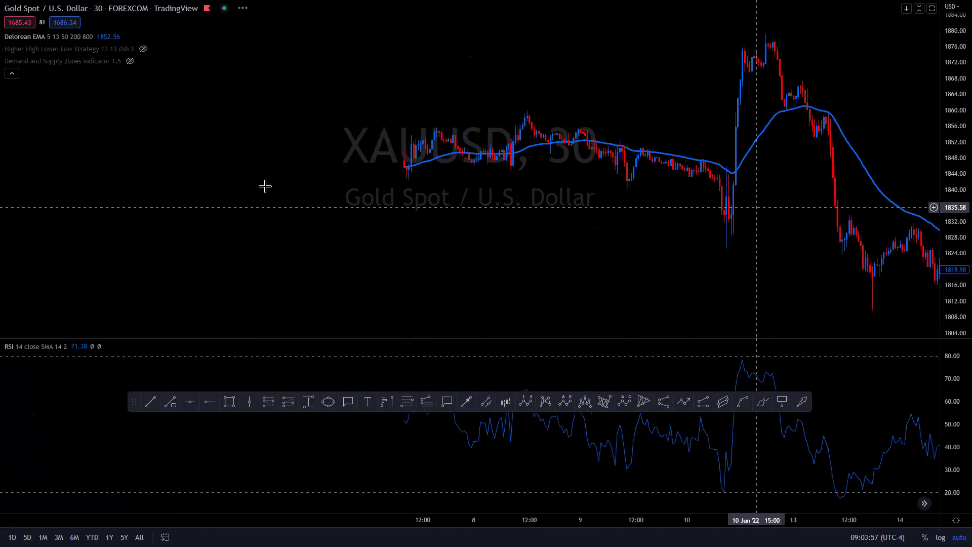
scroll(187, 239, left, 15)
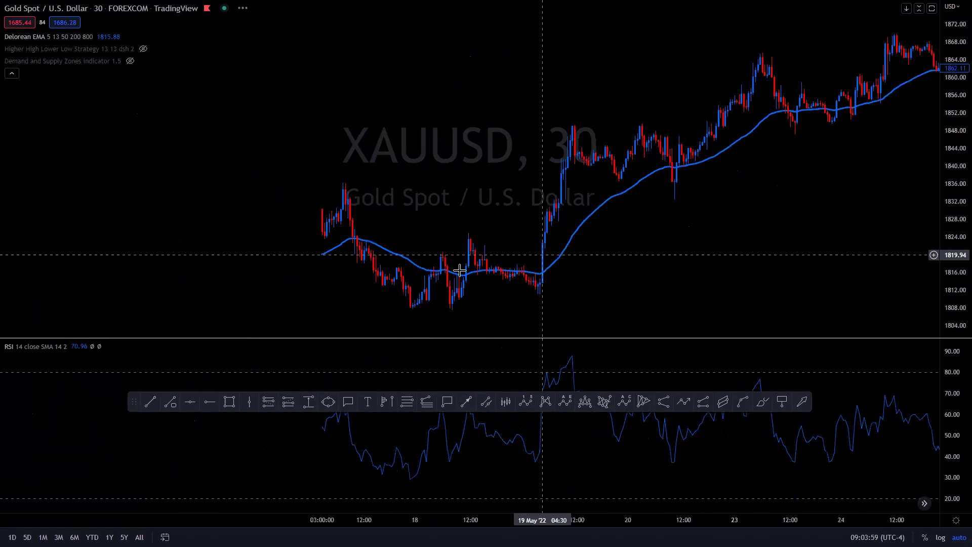
scroll(705, 218, left, 10)
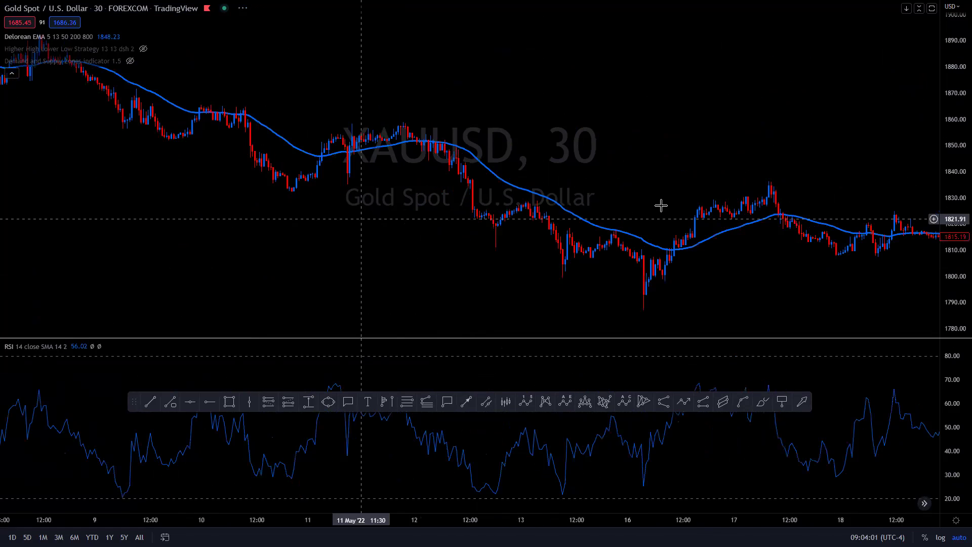
scroll(579, 236, left, 15)
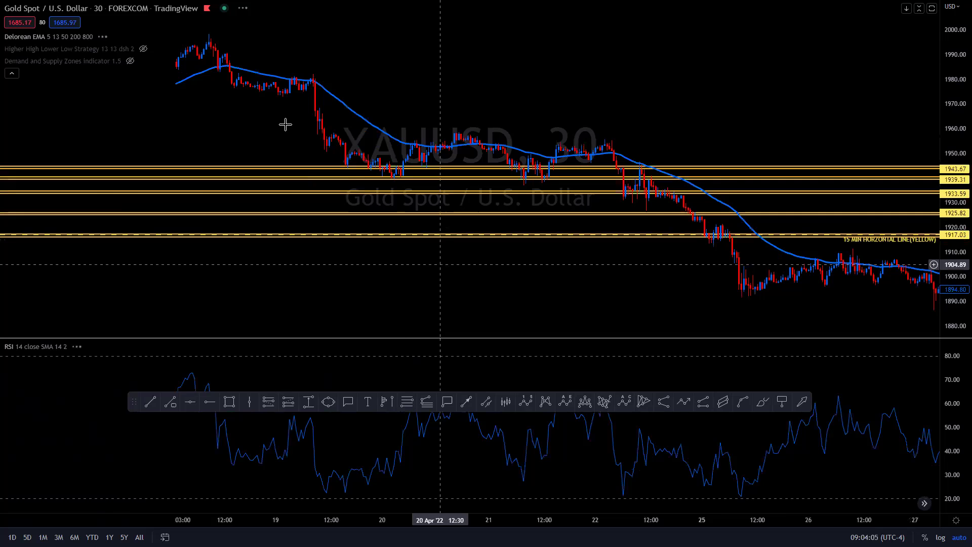
scroll(432, 122, left, 2)
scroll(495, 159, left, 10)
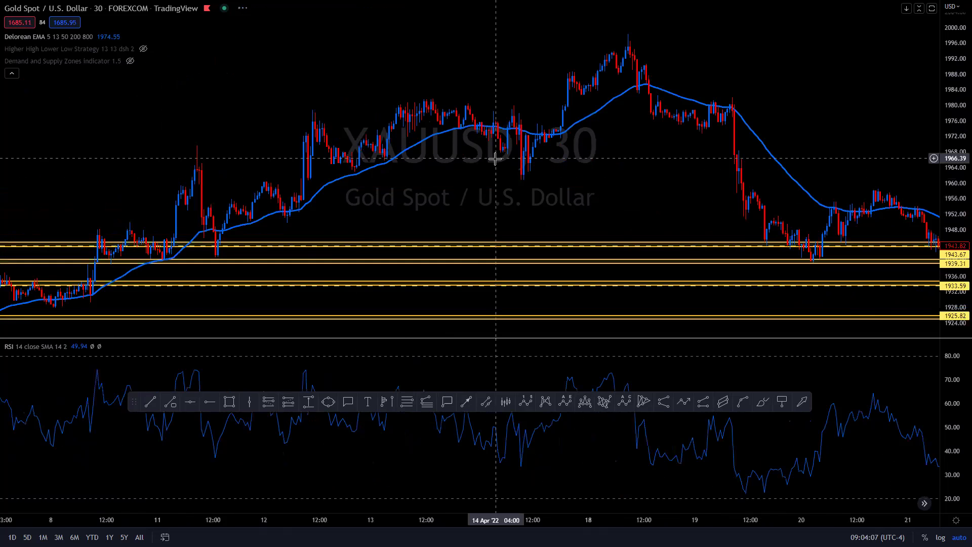
scroll(494, 157, up, 2)
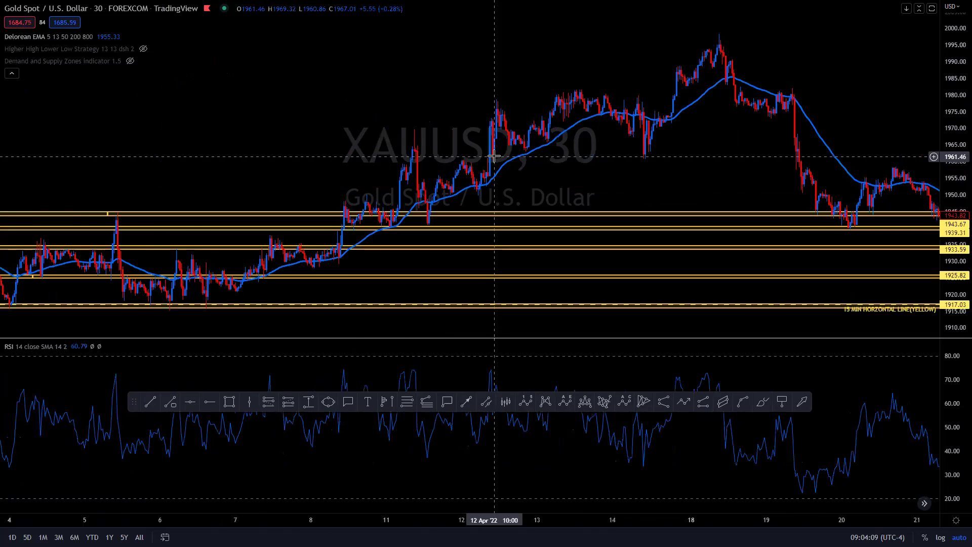
scroll(495, 156, up, 2)
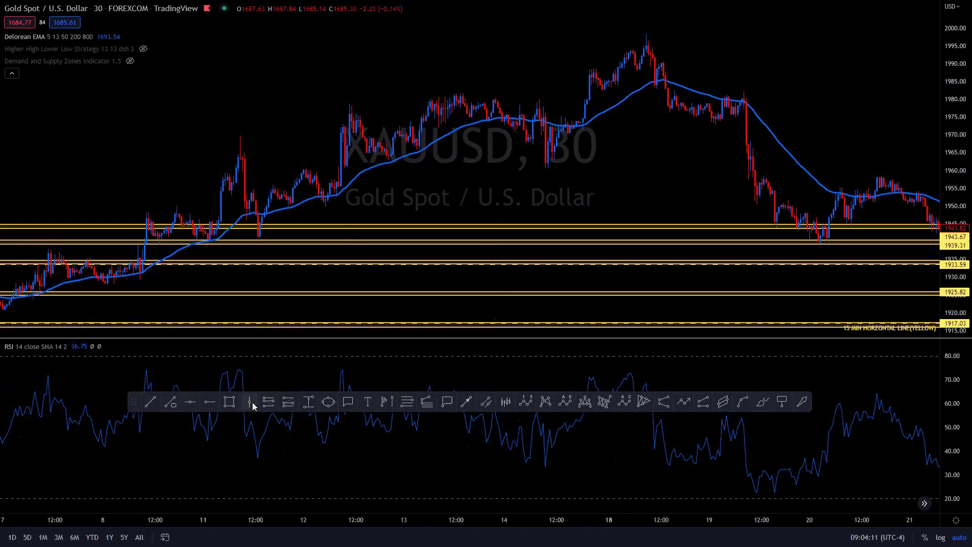
Mark 8 Apr 10:00 with a vertical line and add horizontal lines at 1965.57 and 1953.90
click(146, 251)
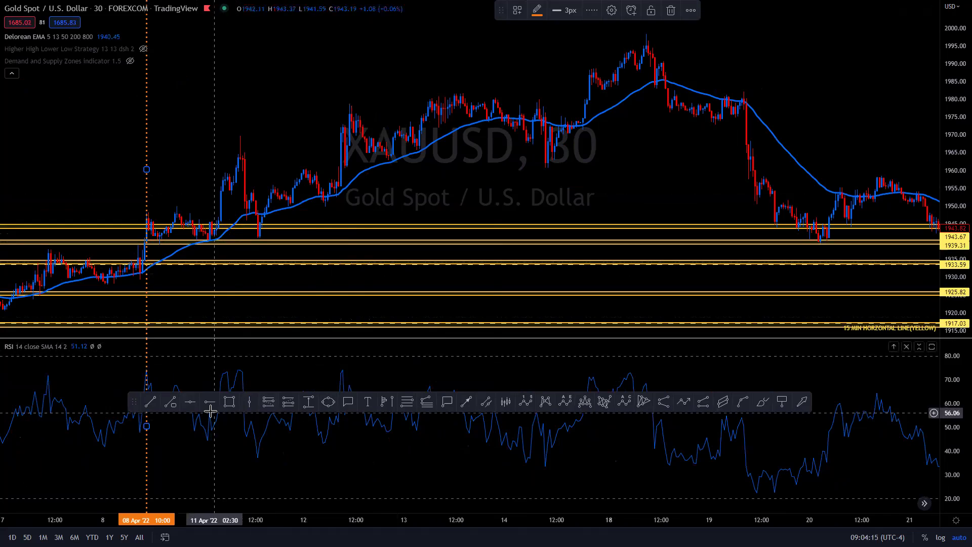
click(192, 404)
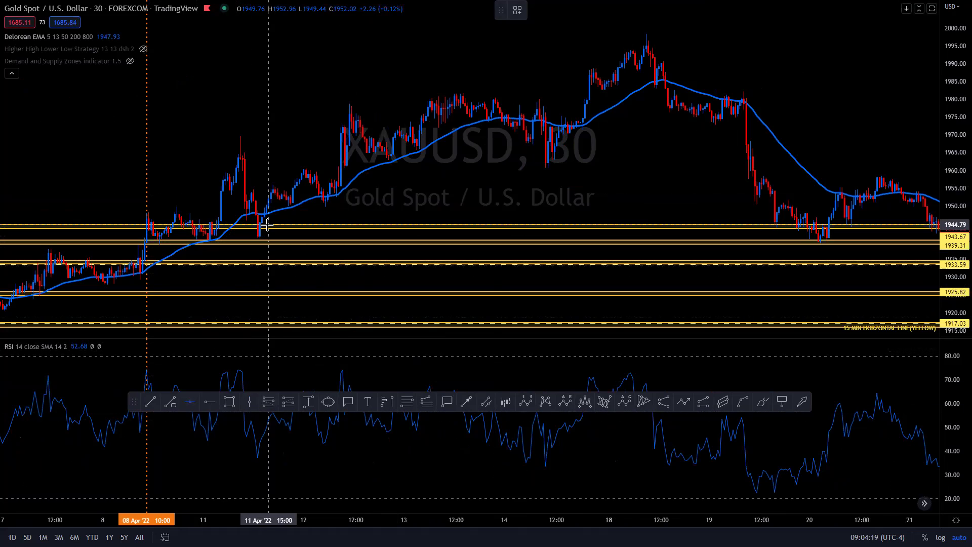
click(236, 150)
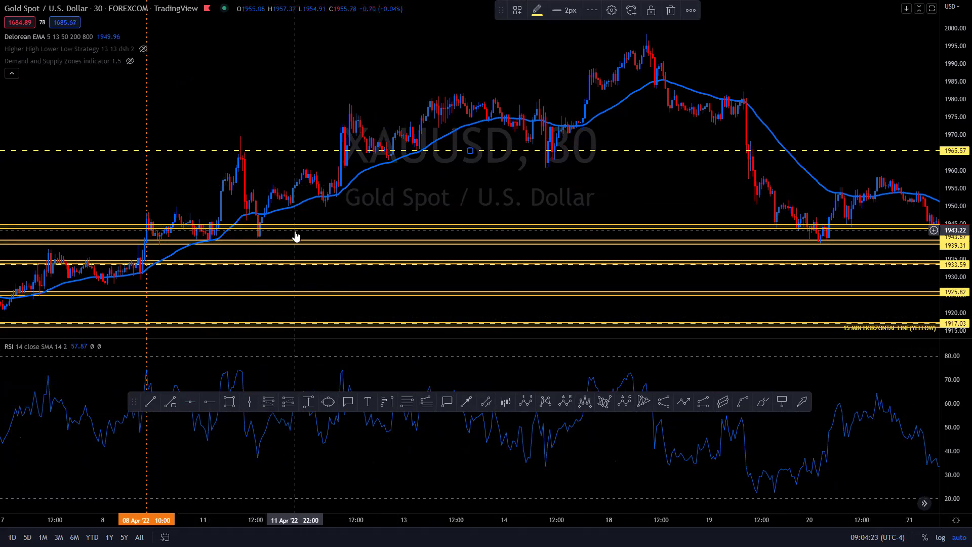
click(190, 401)
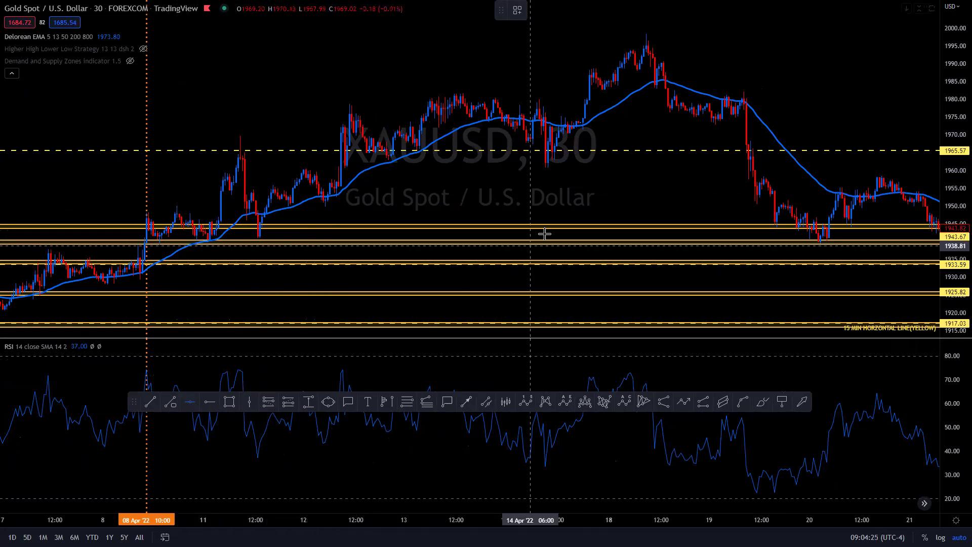
click(295, 193)
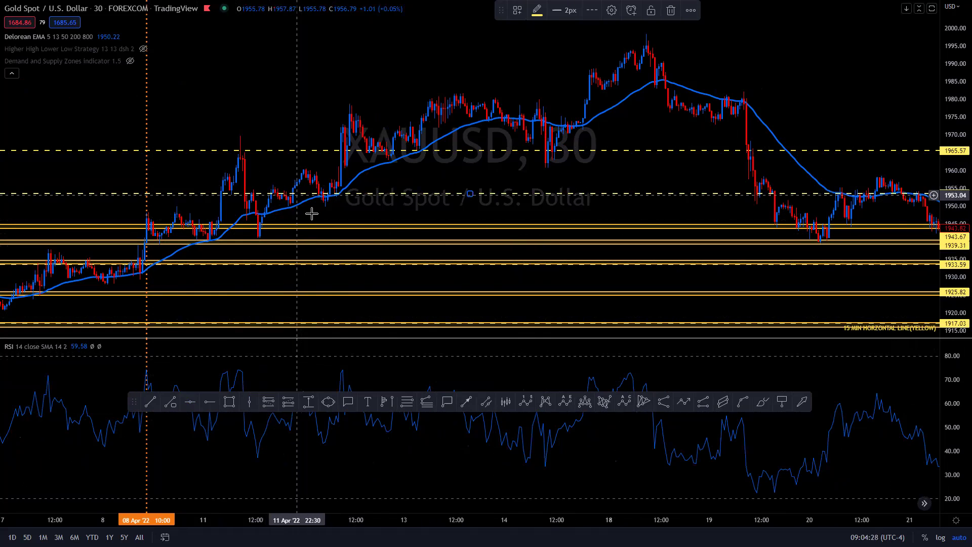
Apply the 30 MIN HORZONTAL LINE(GREEN) template to the 1953.47 and 1965.57 lines
double_click(415, 193)
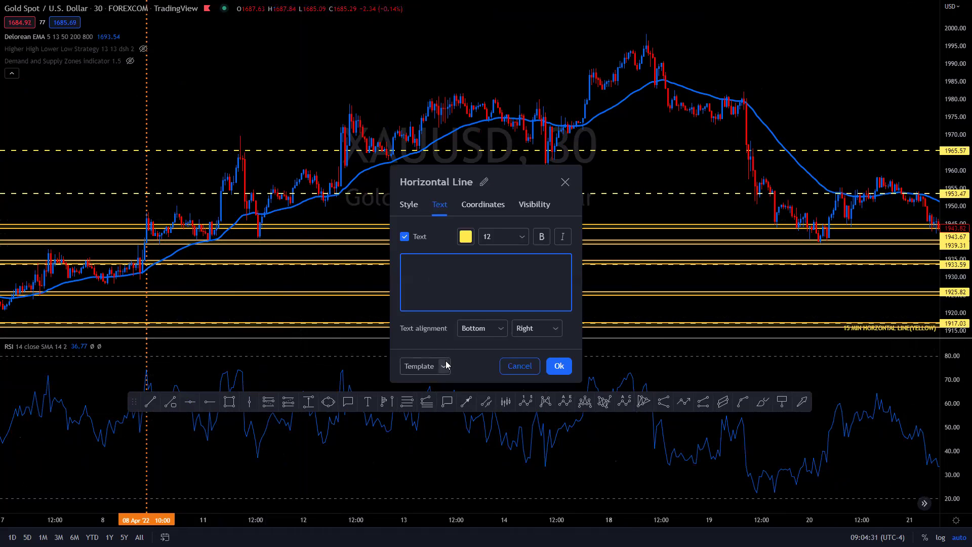
click(445, 365)
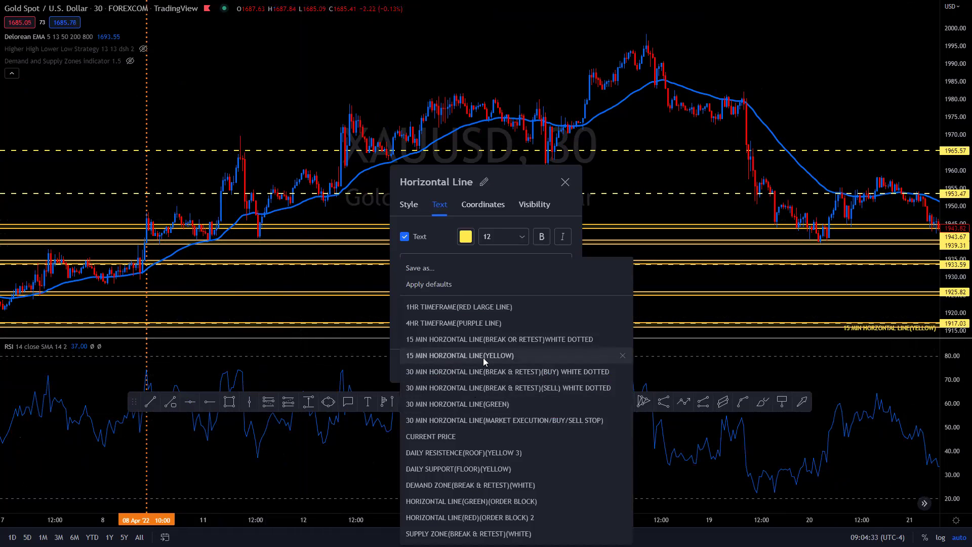
click(488, 404)
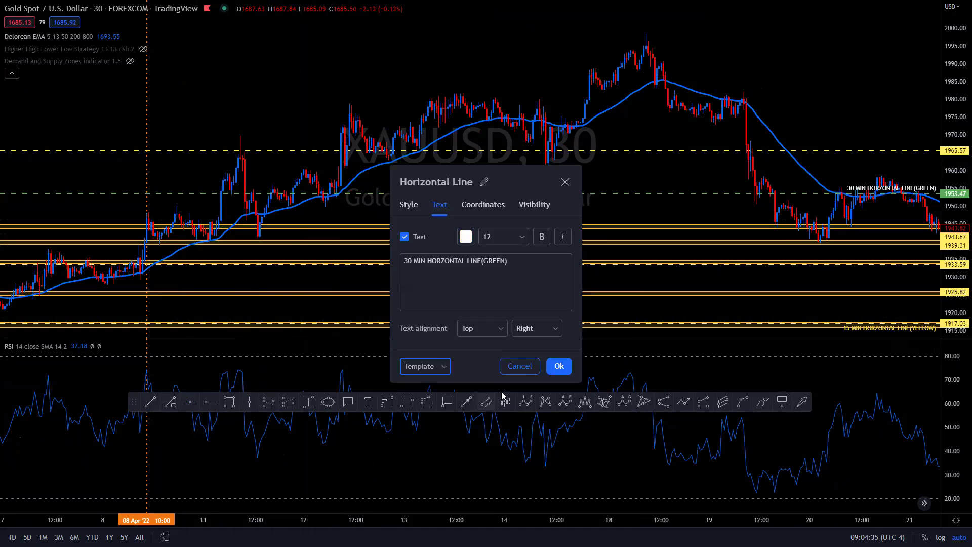
click(556, 364)
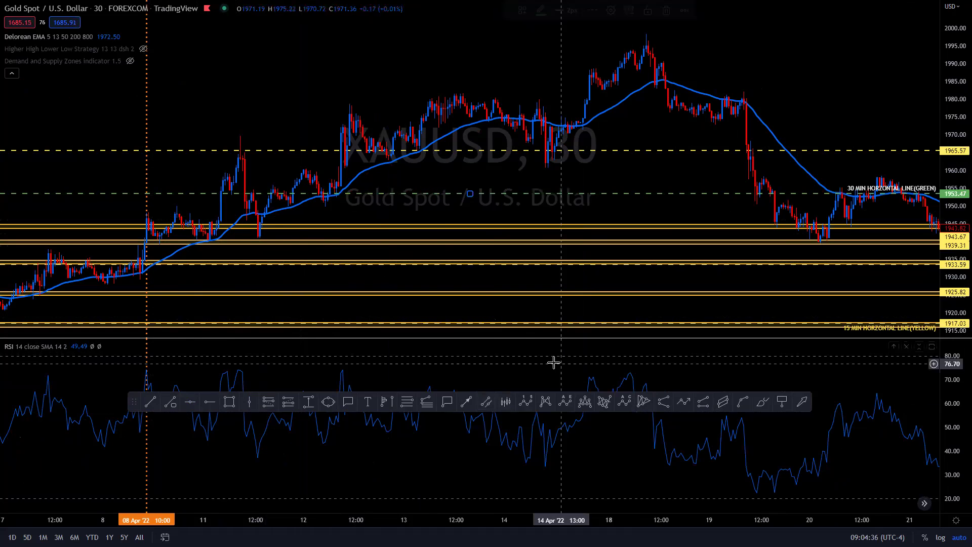
double_click(435, 152)
click(439, 366)
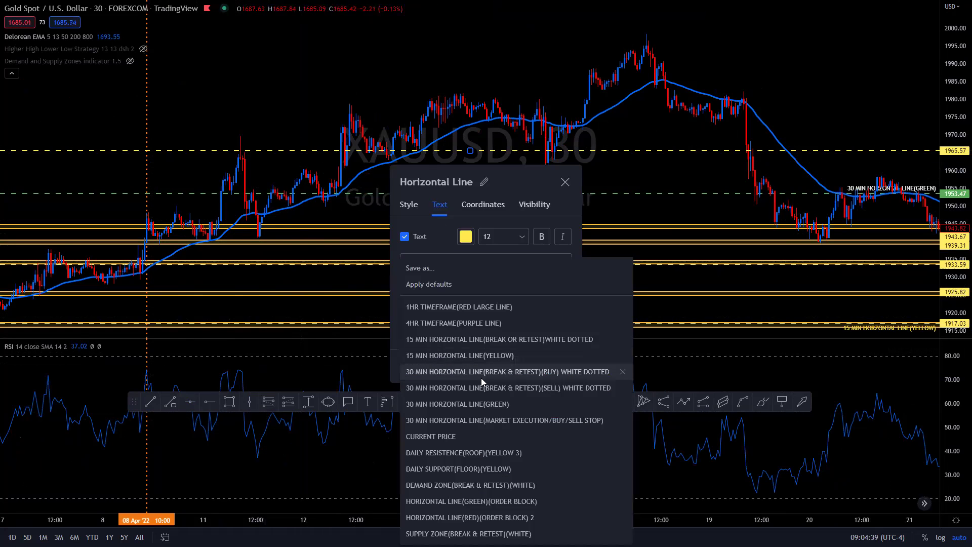
click(494, 403)
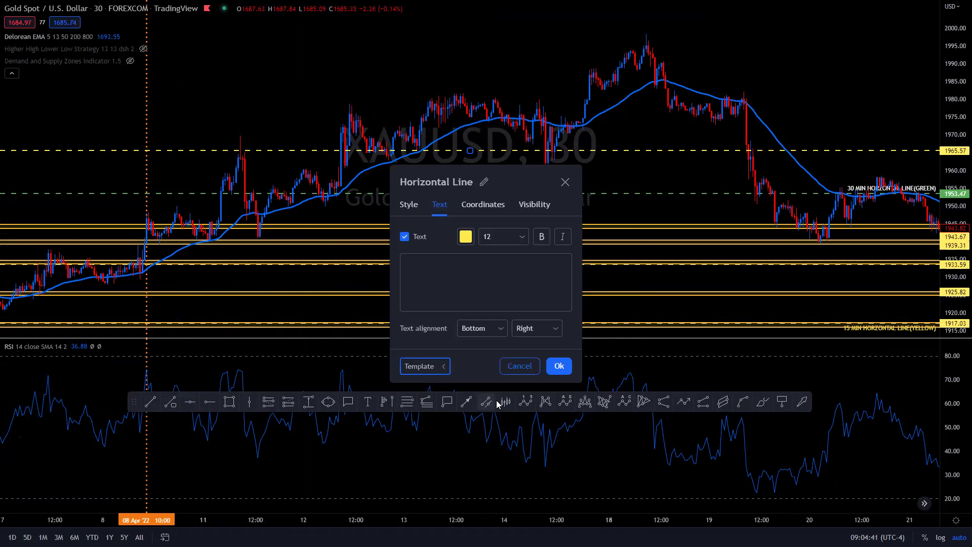
click(559, 364)
Add horizontal lines at 1982.51 and 1995.60
click(190, 402)
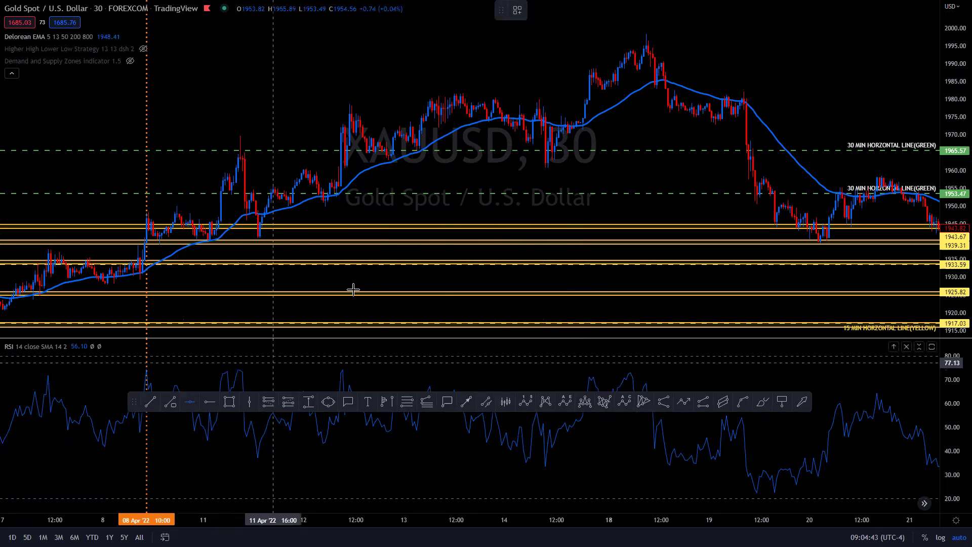
click(383, 90)
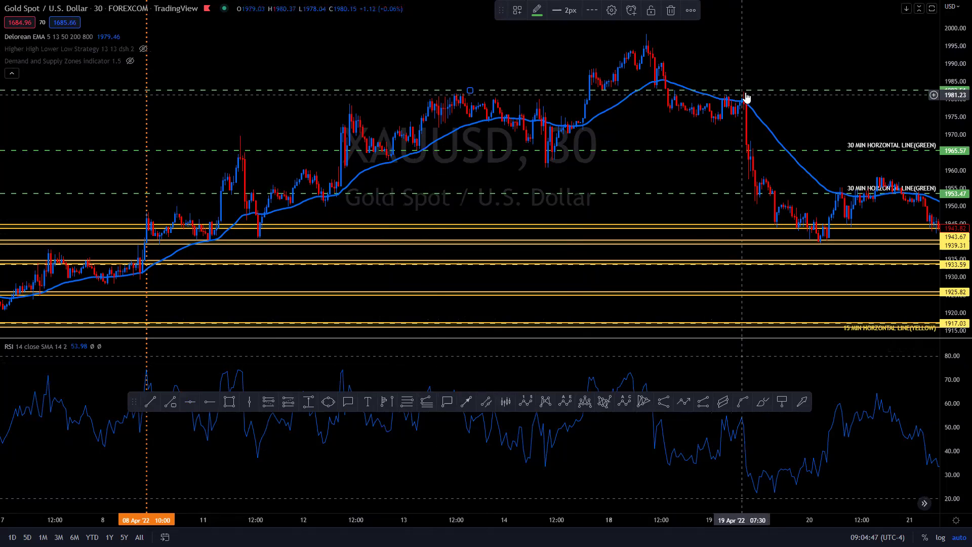
click(191, 402)
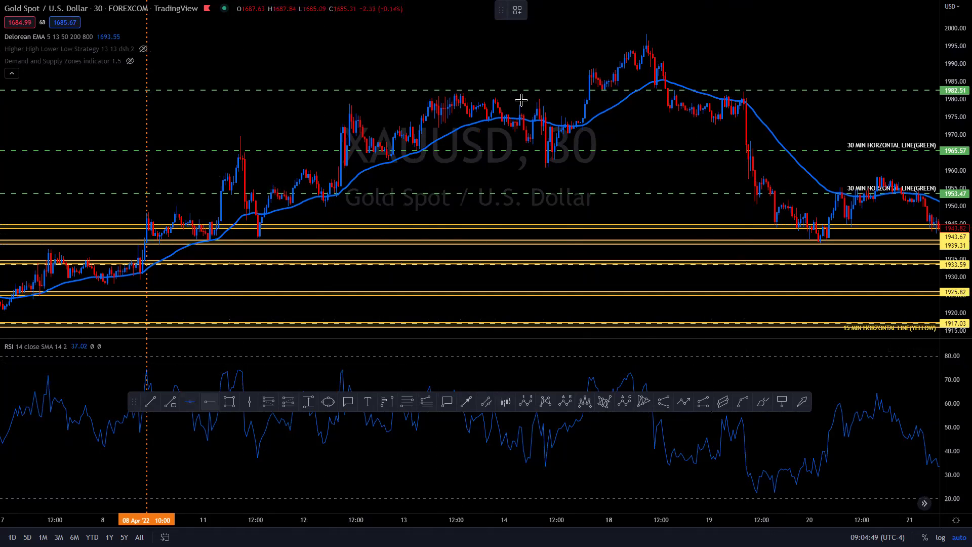
click(565, 44)
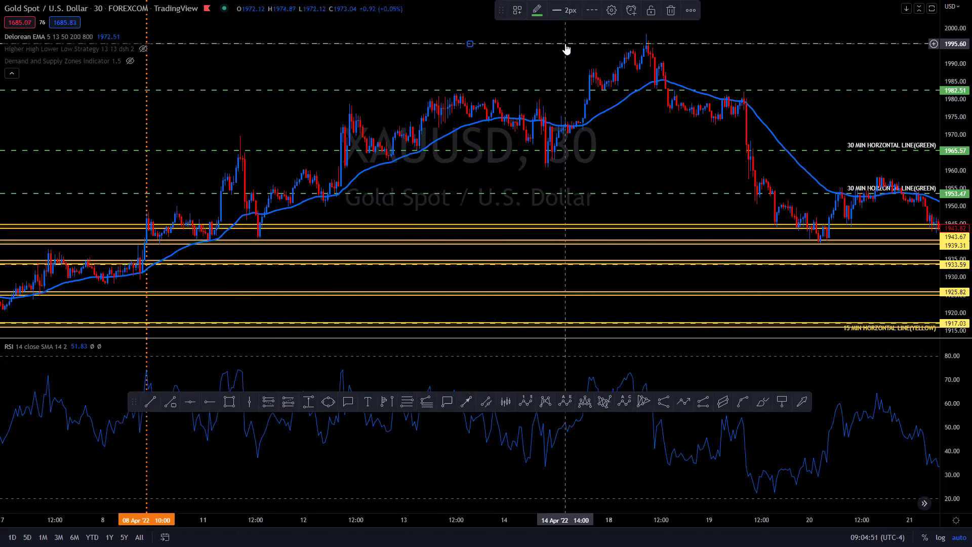
click(229, 402)
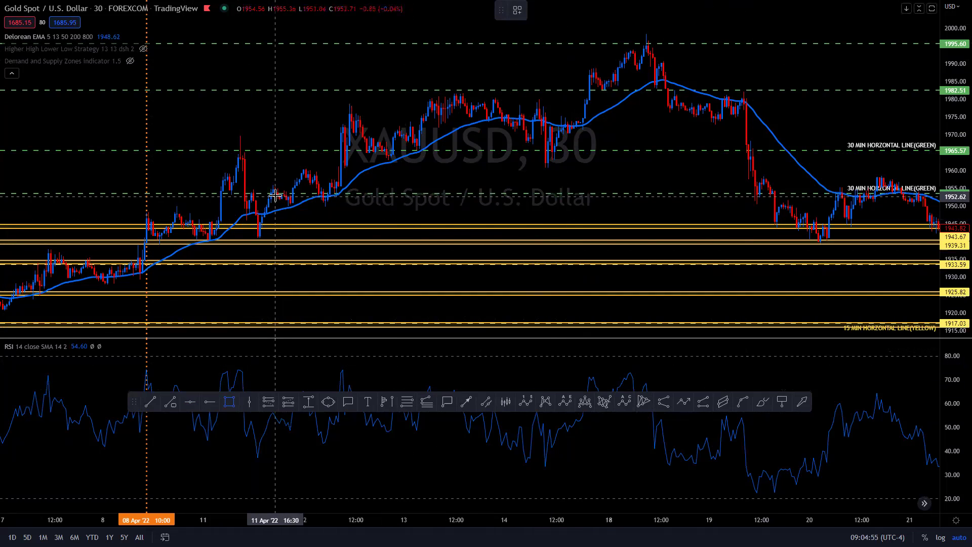
Draw a thin zone from 1953.47 to 1951.33 and apply the green zone template
drag(273, 194, 273, 200)
double_click(273, 200)
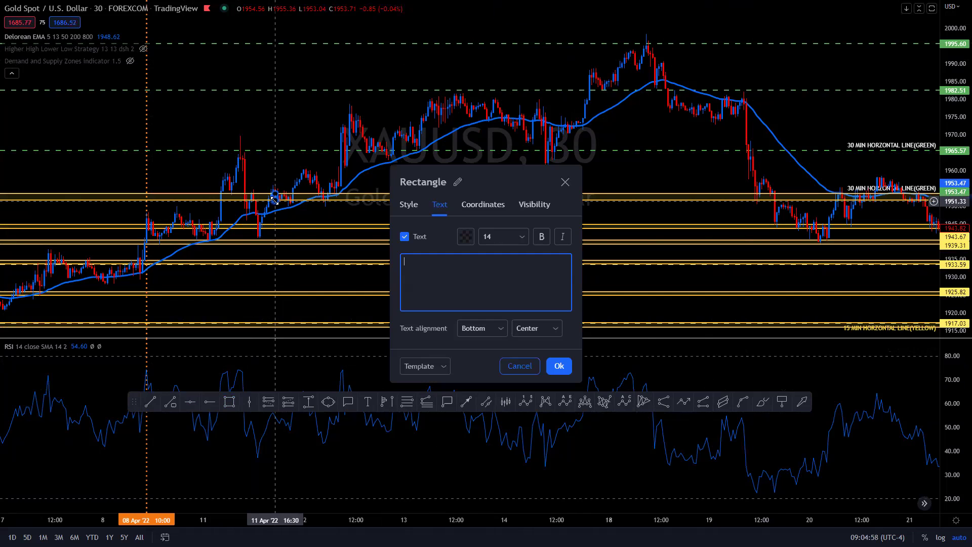
click(445, 367)
click(452, 489)
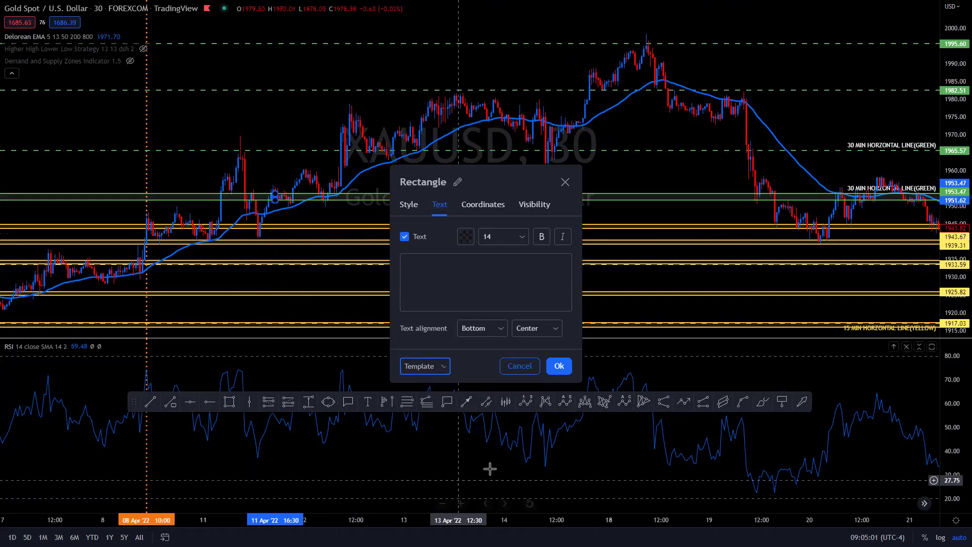
click(559, 365)
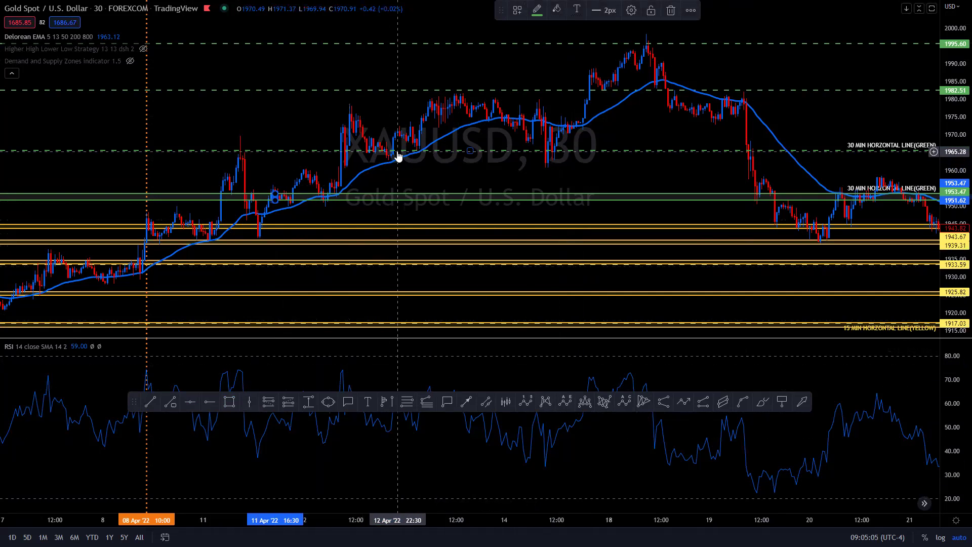
Draw thin zones at 1965.43–1963.15, 1985.21–1982.51 and about 1995–1998
click(232, 407)
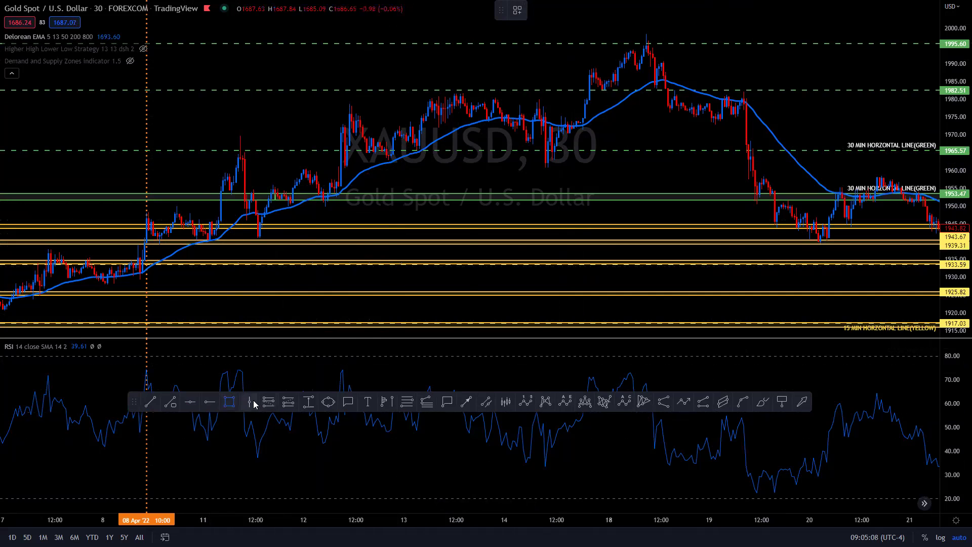
click(466, 158)
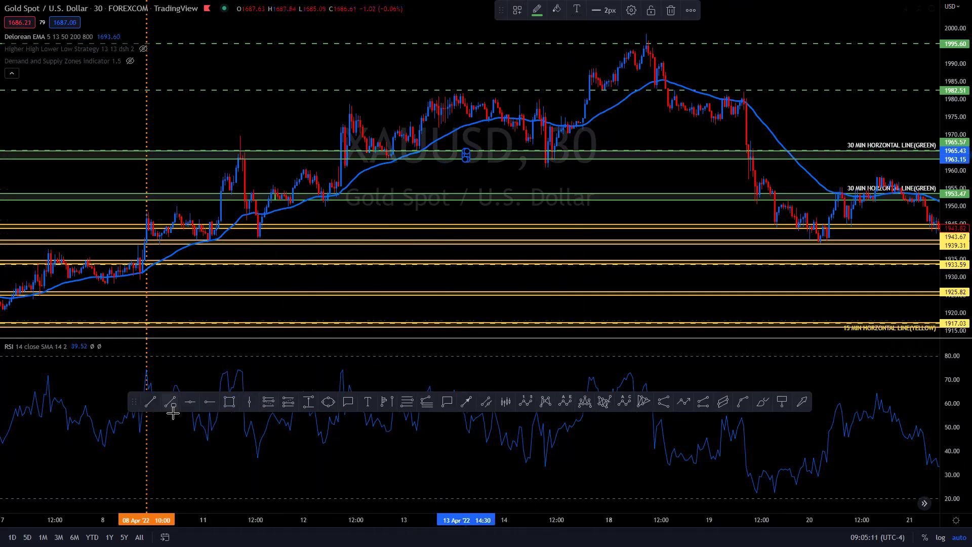
click(233, 403)
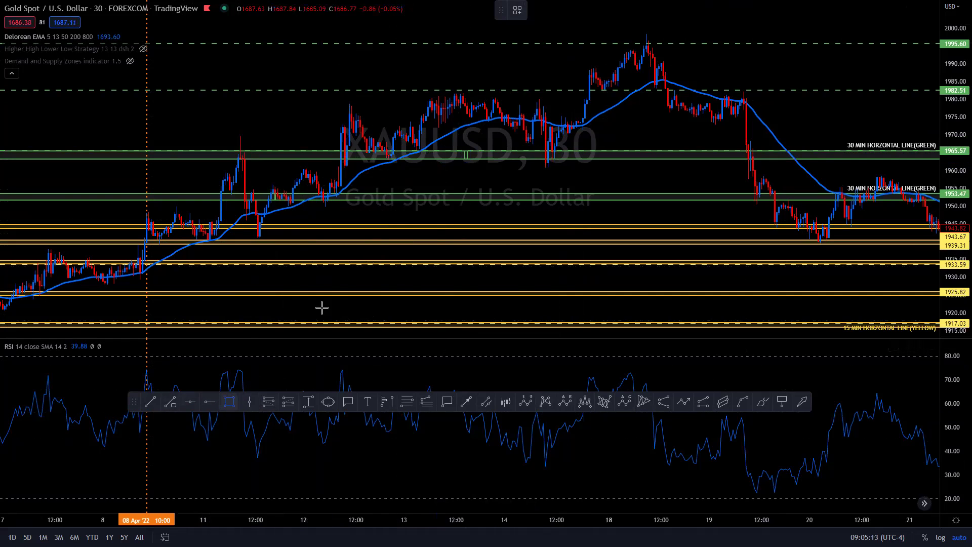
click(472, 81)
click(472, 90)
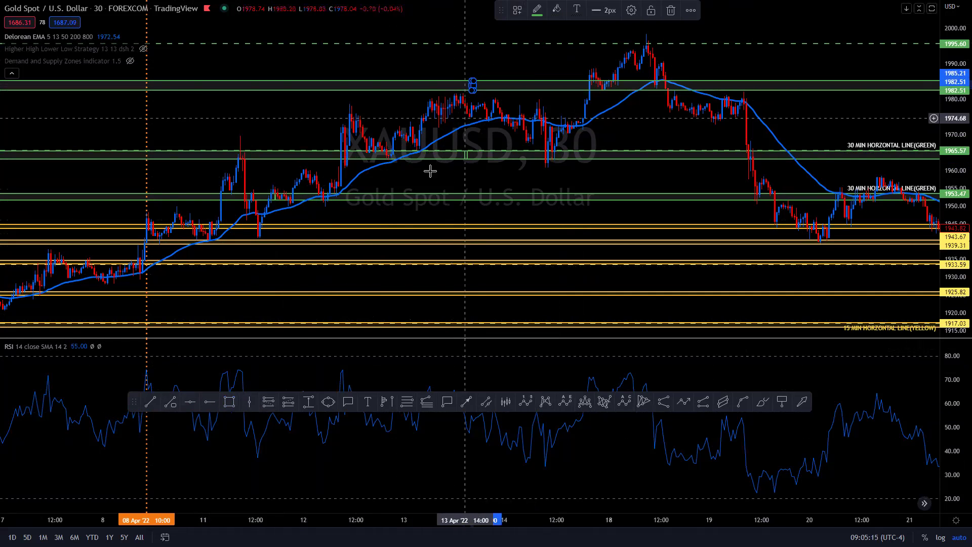
click(231, 402)
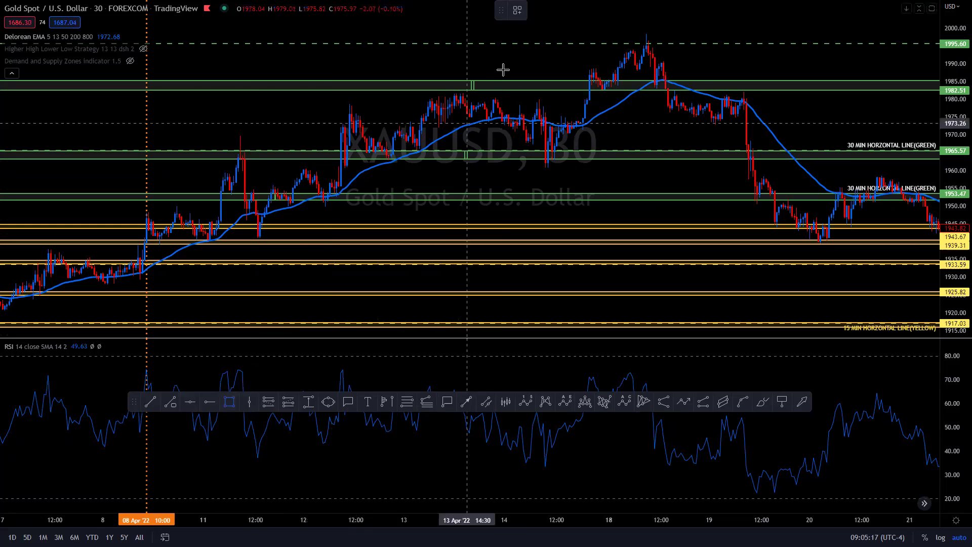
click(571, 34)
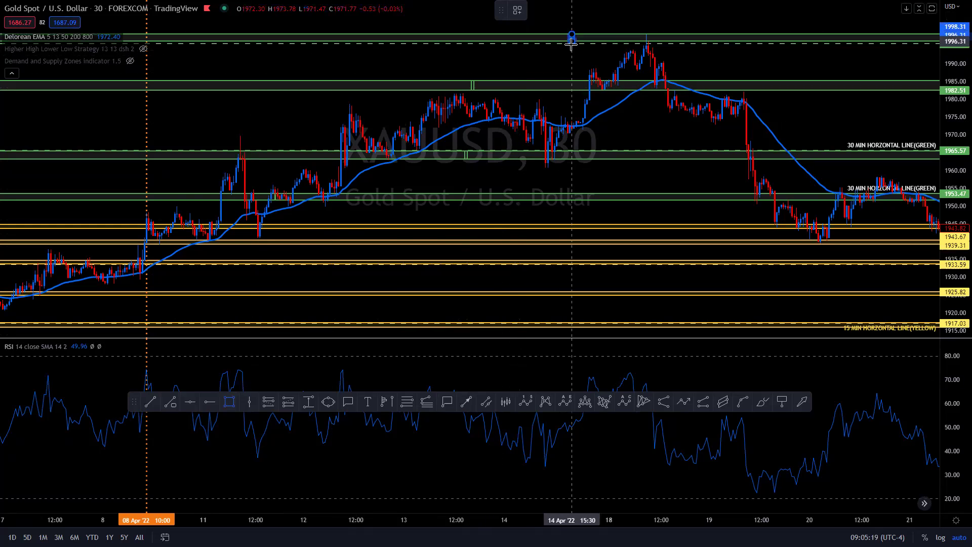
click(572, 44)
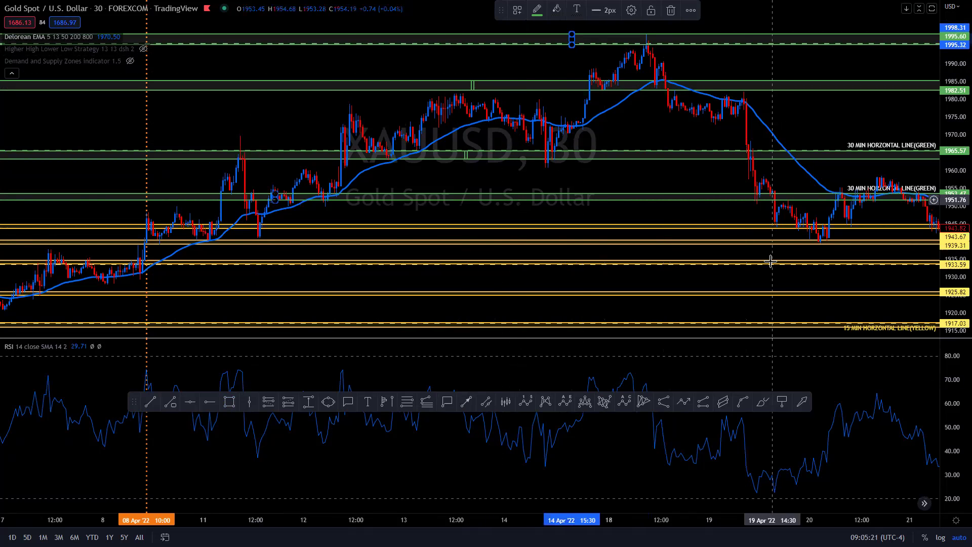
click(852, 112)
drag(852, 112, 785, 106)
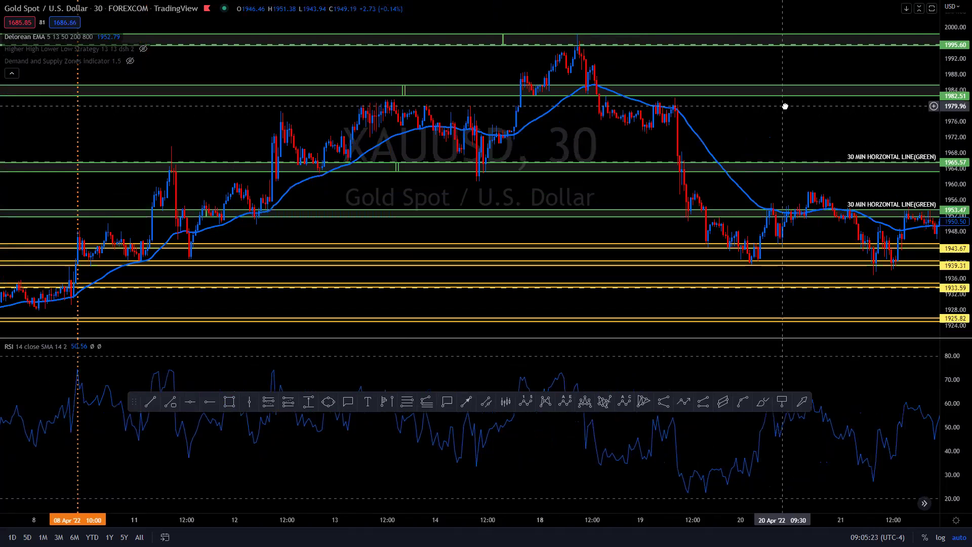
Switch XAUUSD to 1-hour candles in full screen, scrolled back to mid-April
drag(681, 11, 684, 11)
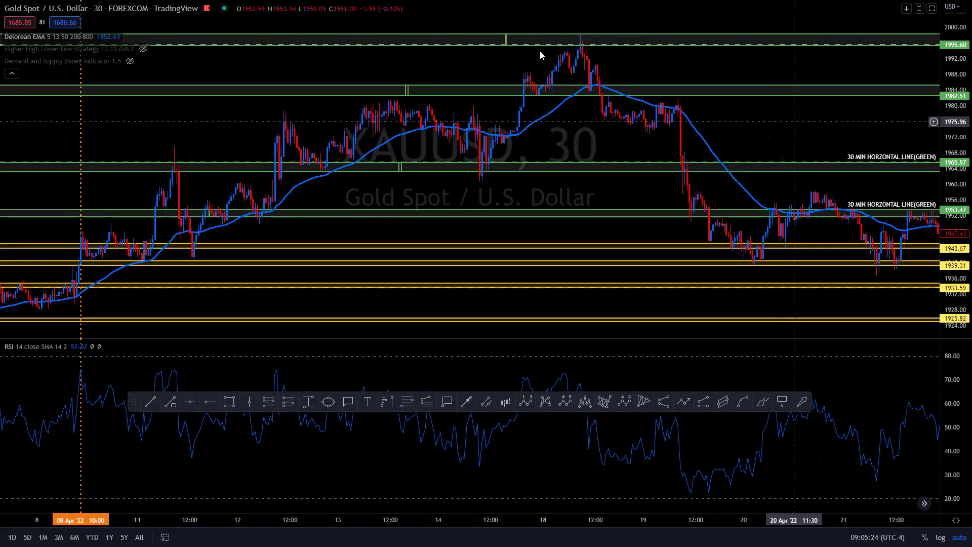
key(Escape)
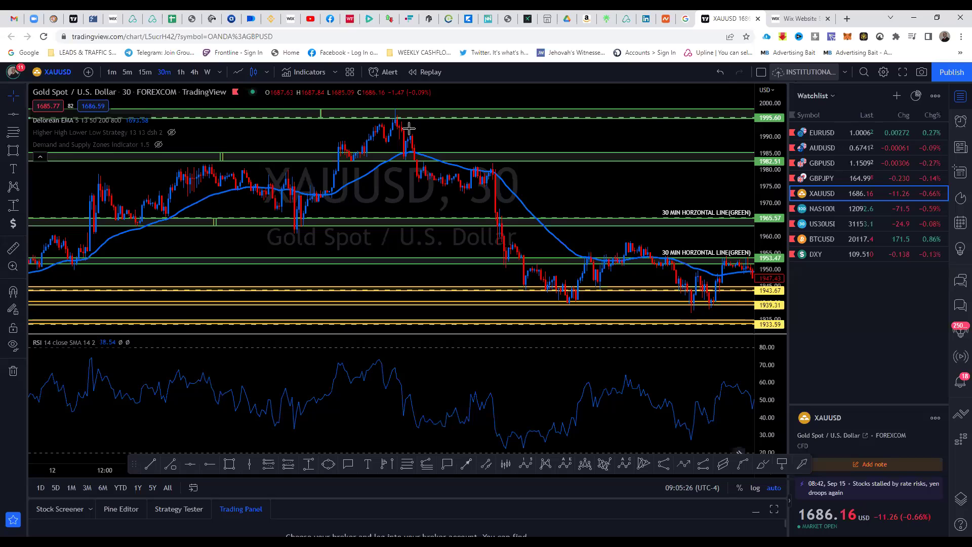
click(180, 74)
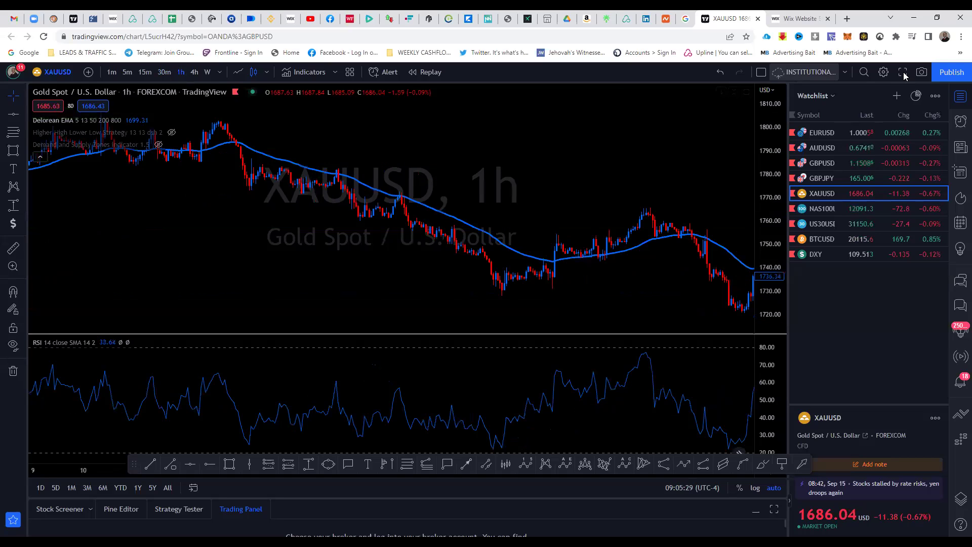
click(904, 74)
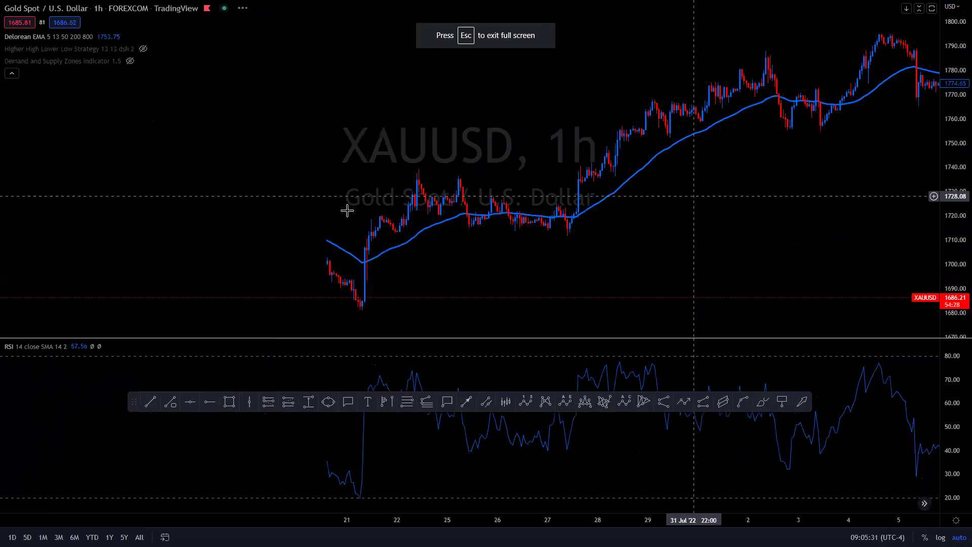
scroll(450, 196, left, 4)
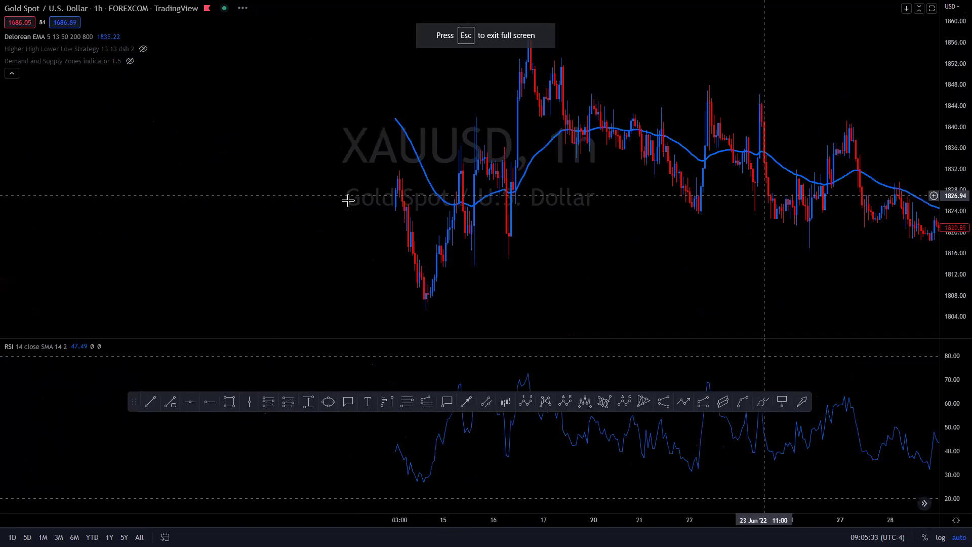
scroll(301, 266, left, 4)
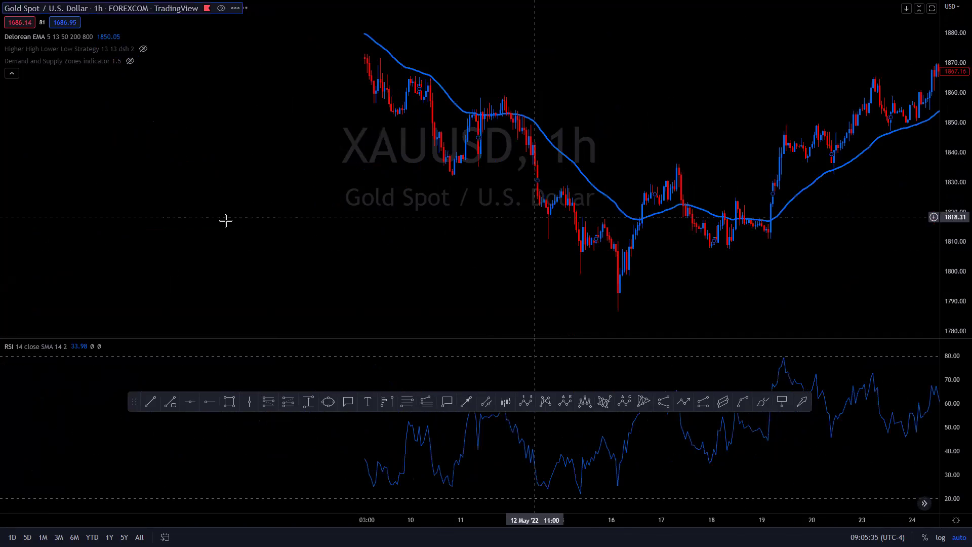
scroll(303, 293, left, 3)
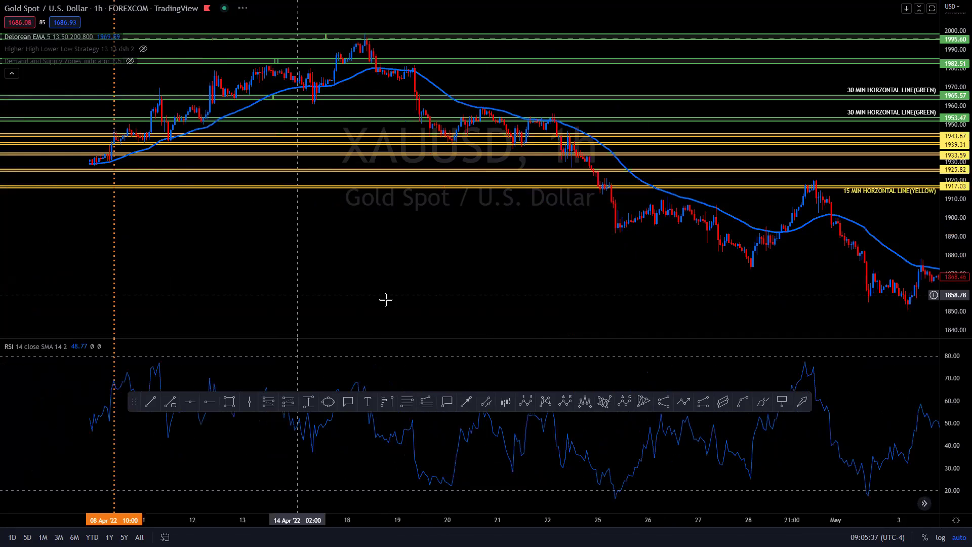
Mark 22 Apr '22 06:00 with a vertical line and add a horizontal line near 1873.10
scroll(385, 300, right, 3)
drag(353, 262, 126, 260)
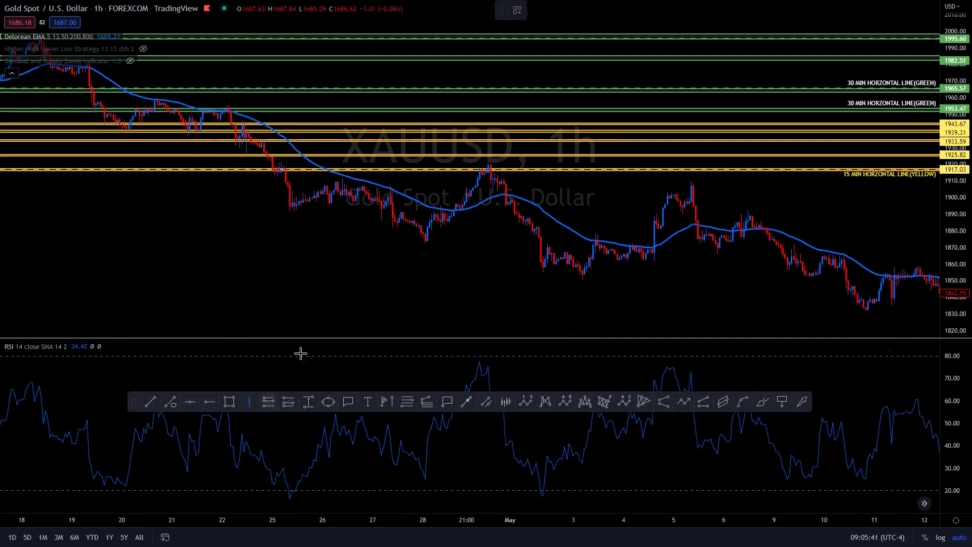
click(234, 182)
scroll(321, 254, right, 3)
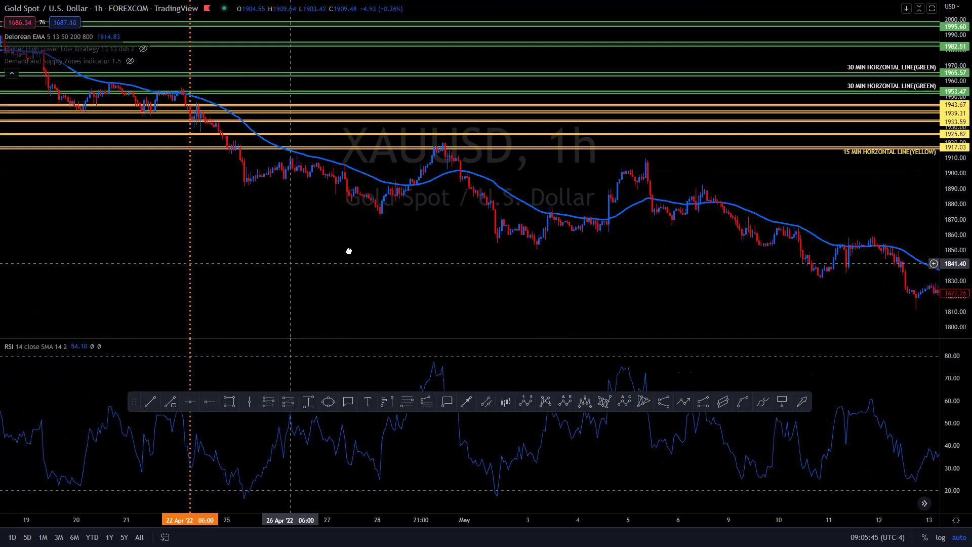
drag(349, 252, 382, 243)
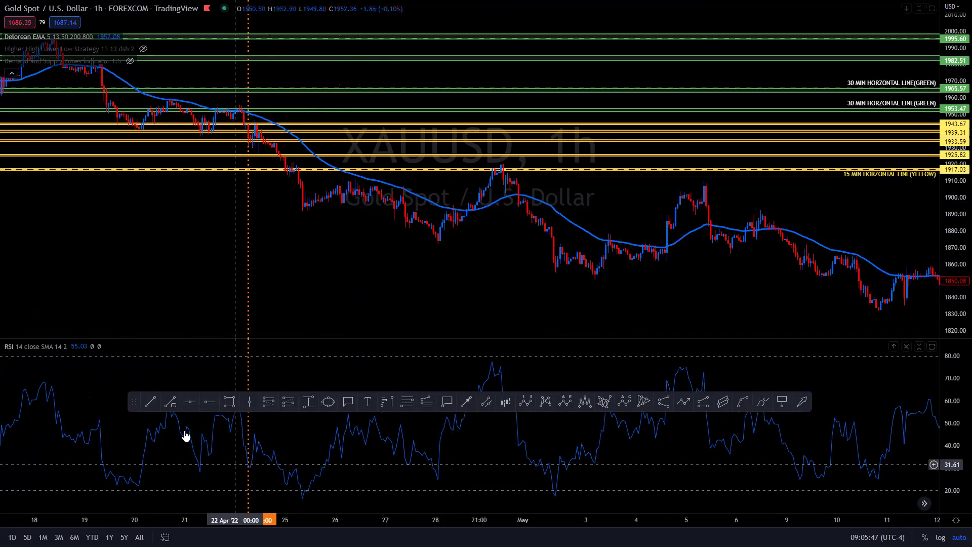
click(190, 401)
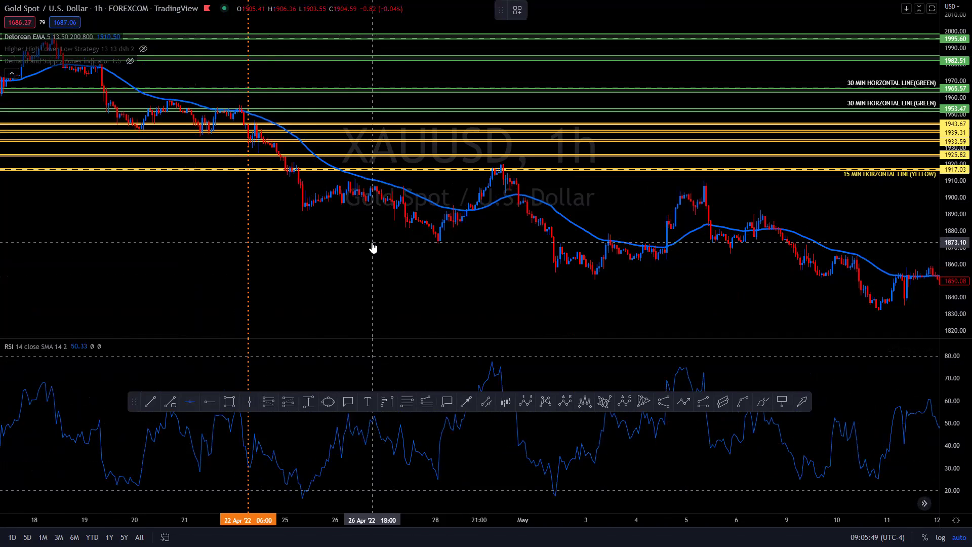
click(371, 245)
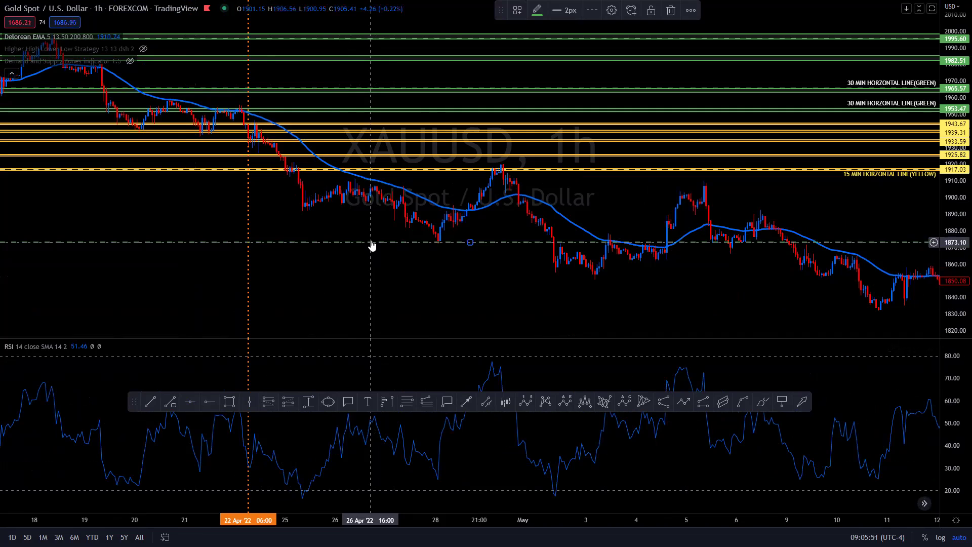
Apply the 1HR TIMEFRAME(RED LARGE LINE) template to the new horizontal line
double_click(372, 245)
click(445, 365)
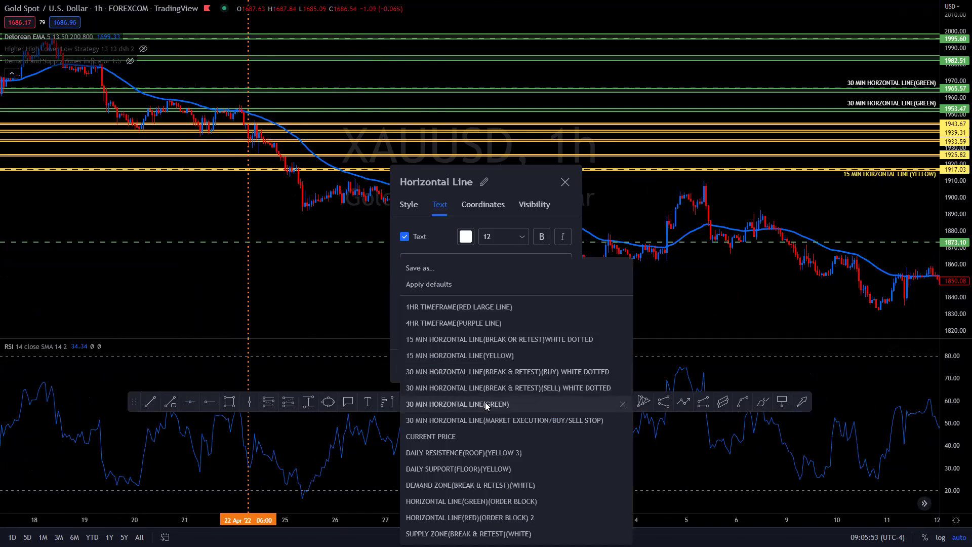
click(501, 307)
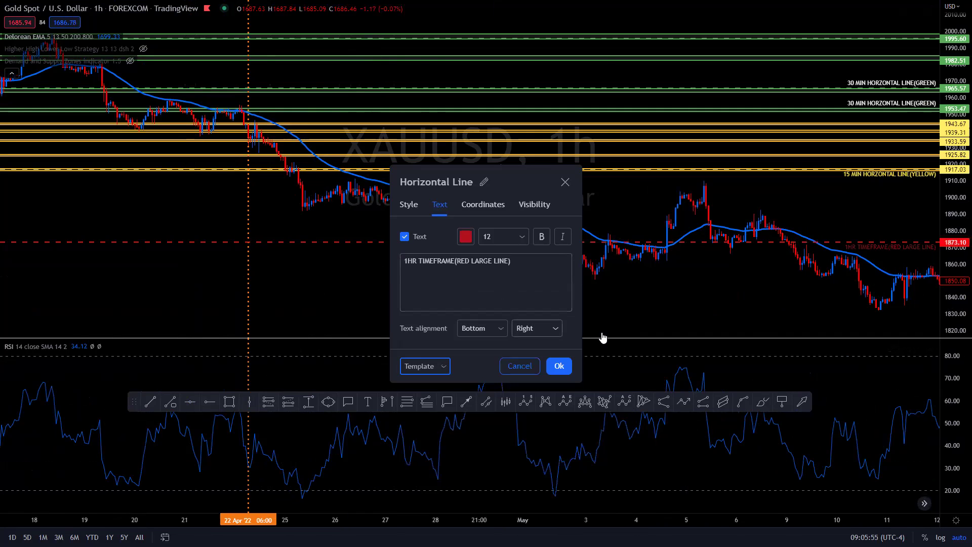
key(Return)
Add red dashed horizontal levels at 1832.91, 1901.22 and the 1793.15 low
drag(698, 310, 599, 296)
click(190, 401)
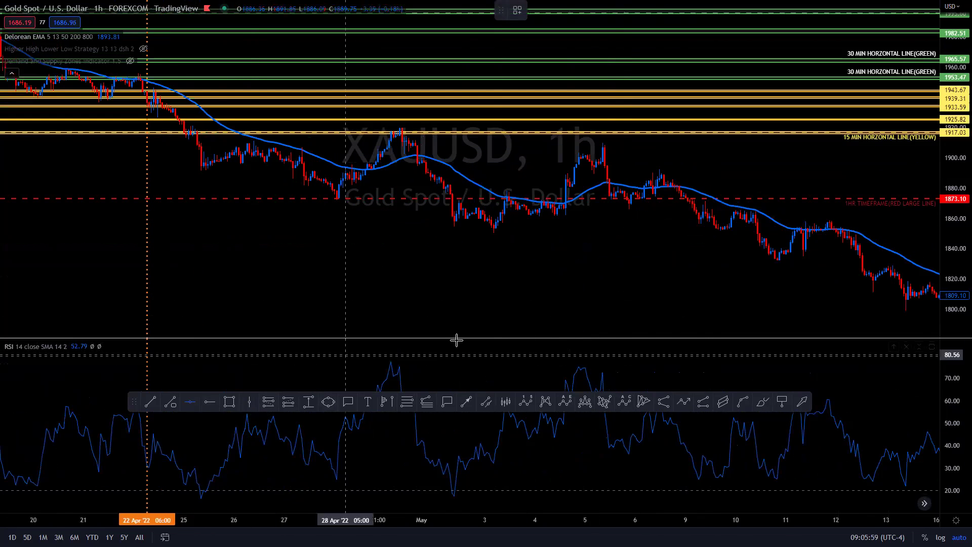
click(454, 260)
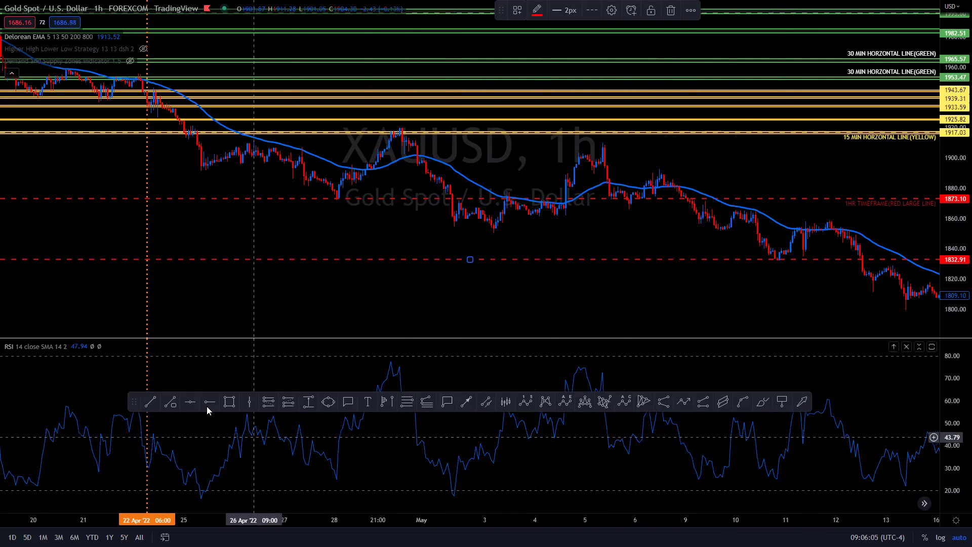
click(190, 401)
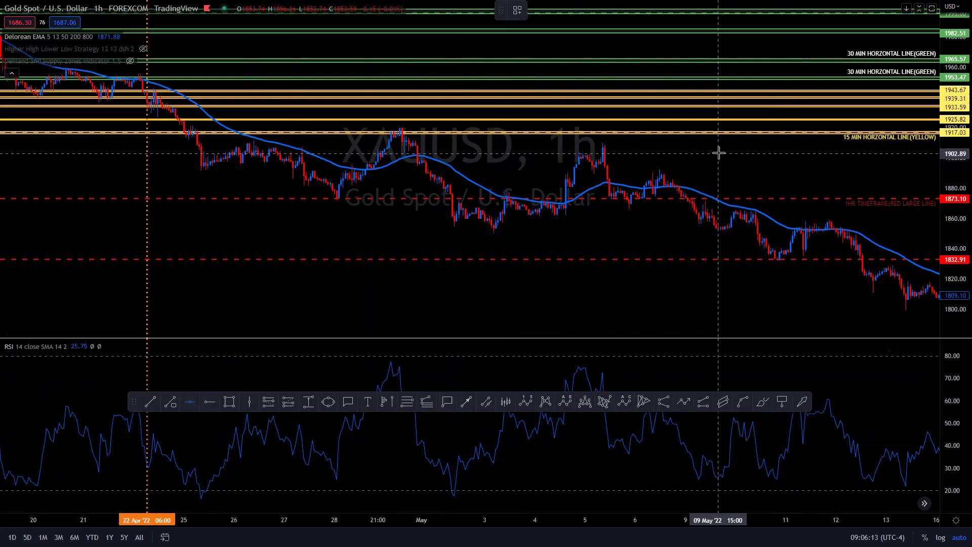
click(719, 156)
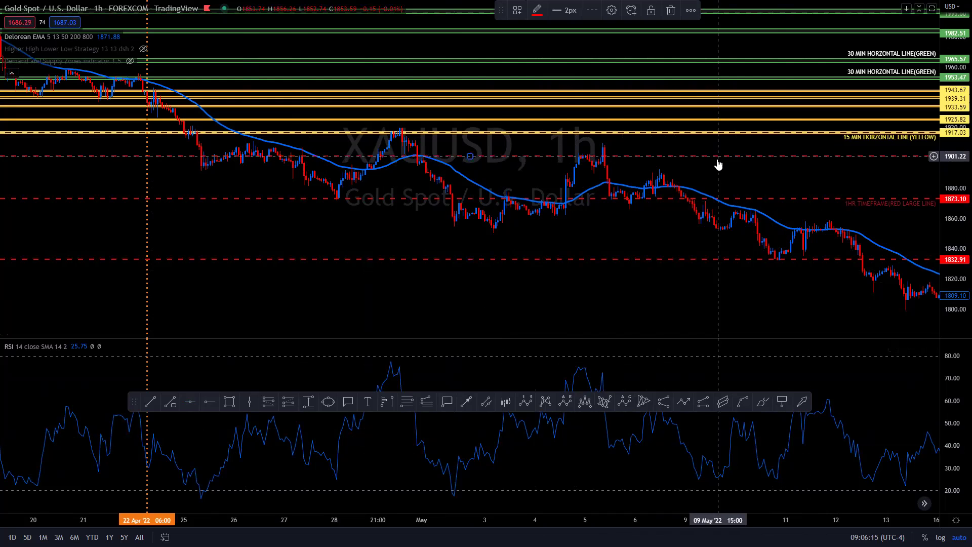
drag(651, 304, 583, 295)
click(197, 402)
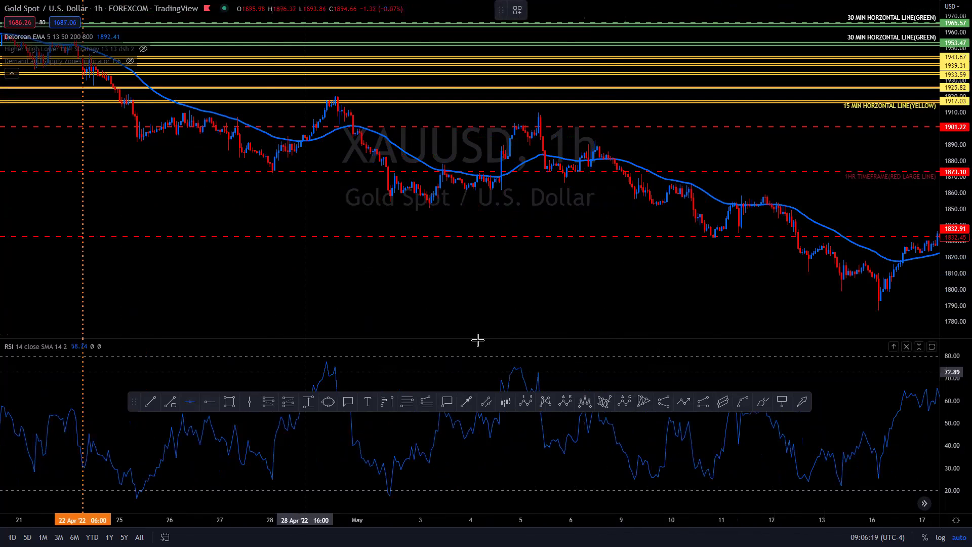
click(522, 300)
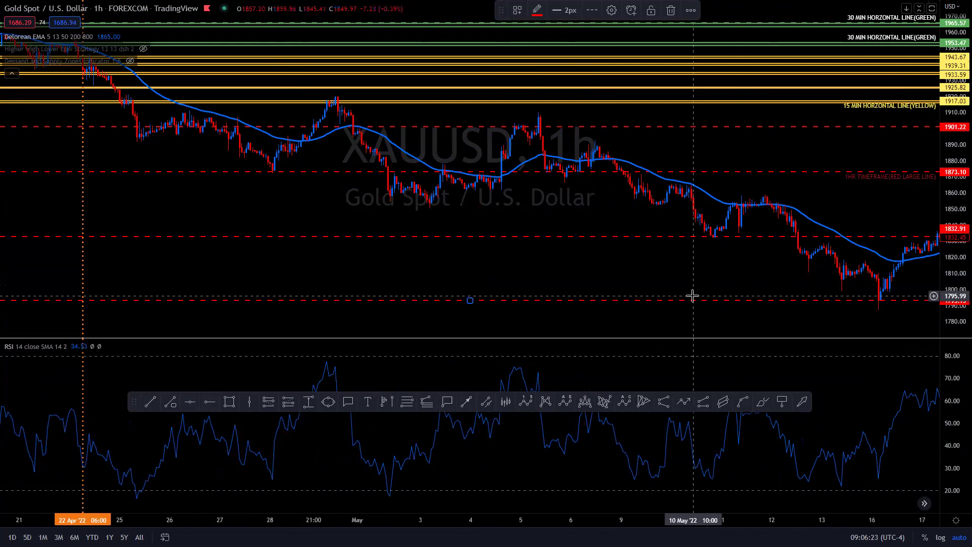
Draw a thin rectangle around the 1793 level and apply the ZONE(RED) template
click(232, 404)
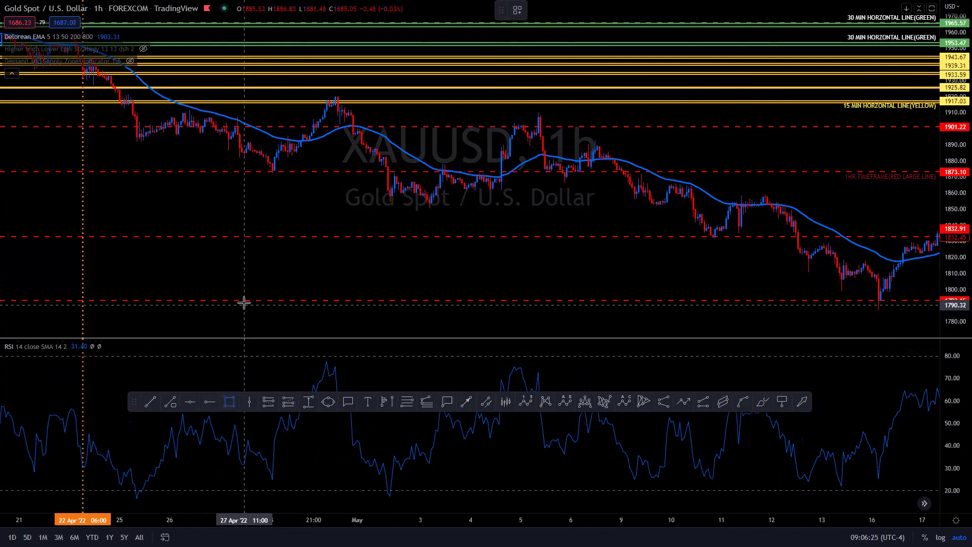
drag(245, 301, 244, 309)
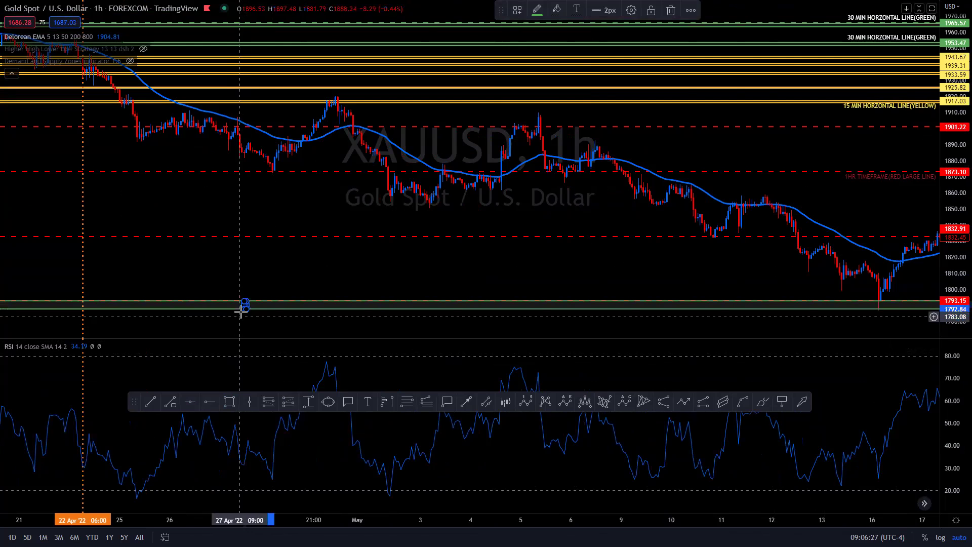
double_click(243, 309)
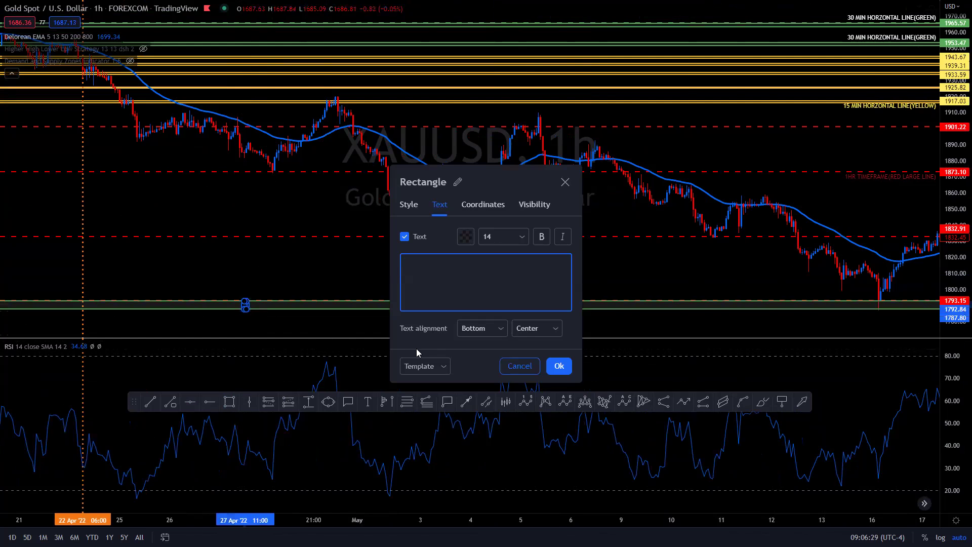
click(444, 366)
drag(490, 178, 551, 119)
click(504, 310)
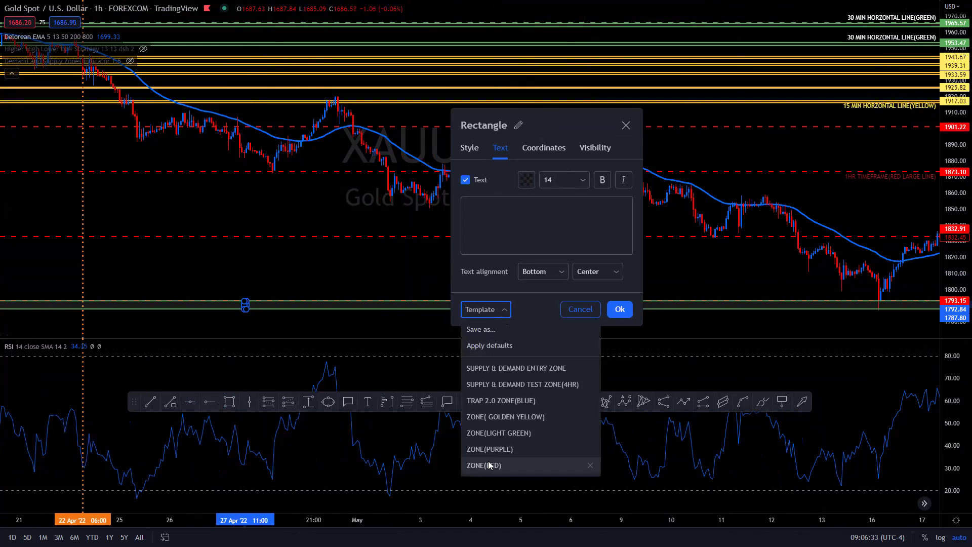
click(478, 465)
click(619, 310)
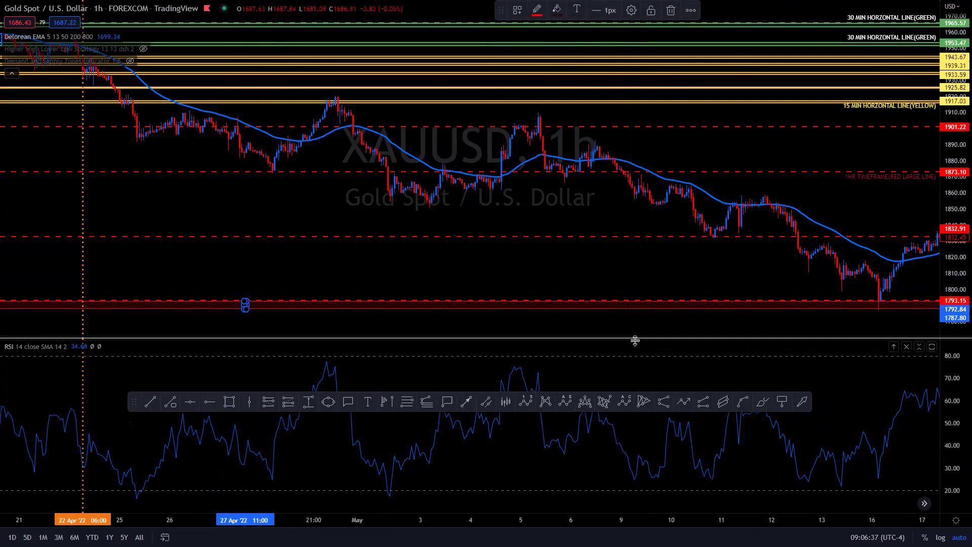
Draw matching thin zones around the 1832.91, 1873.10 and 1901.22 levels
click(229, 403)
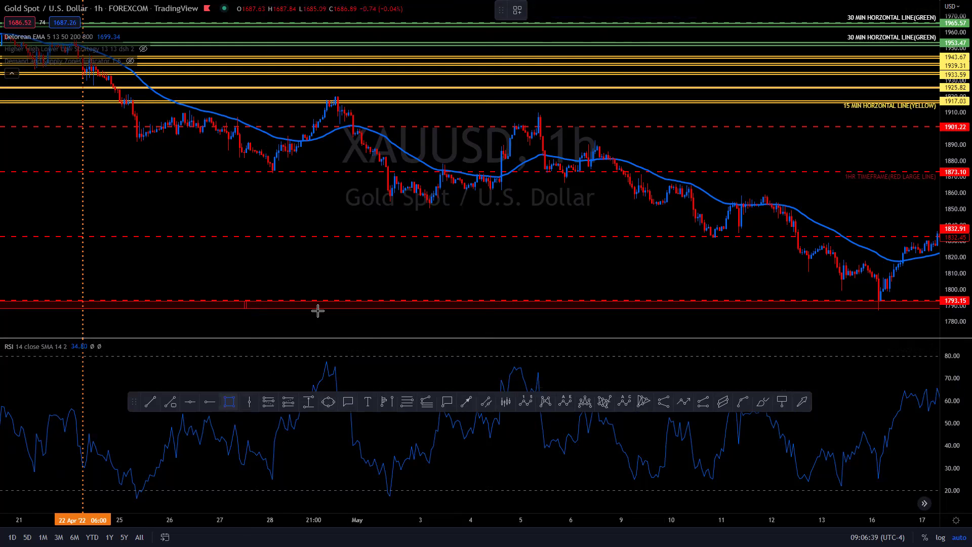
drag(340, 237, 340, 242)
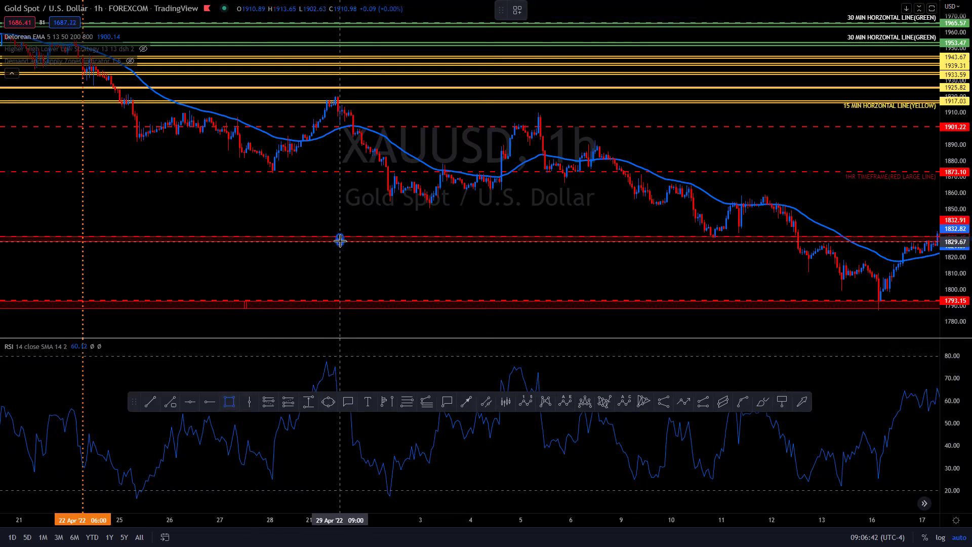
click(229, 403)
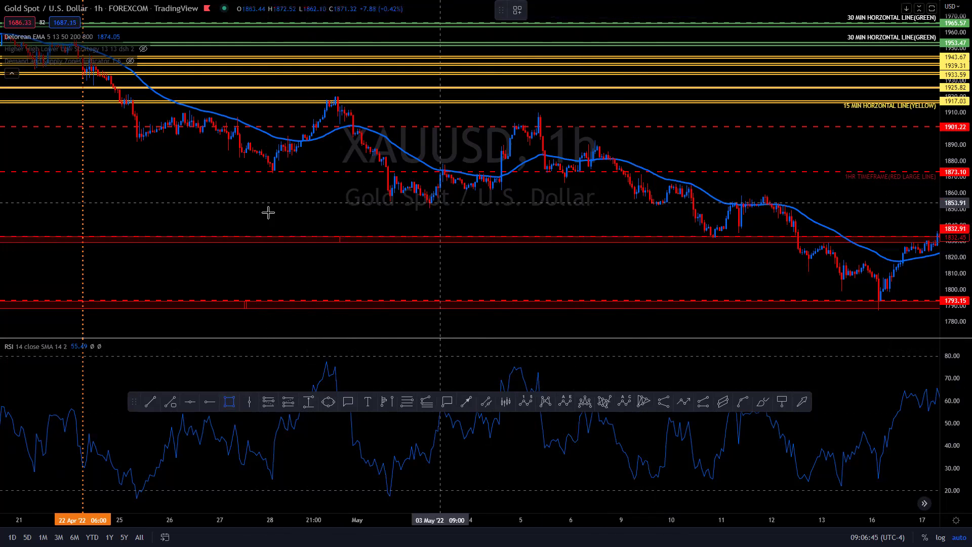
drag(189, 172, 191, 178)
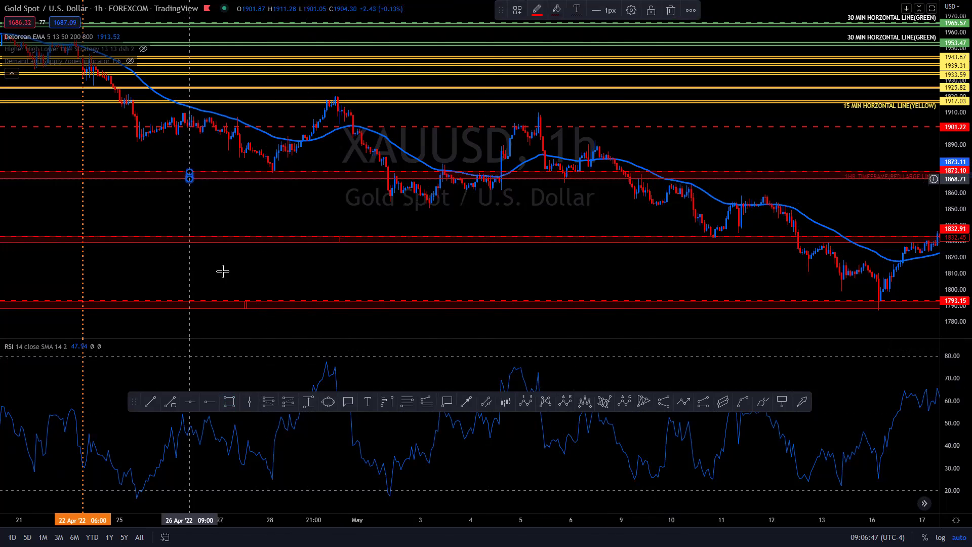
click(233, 403)
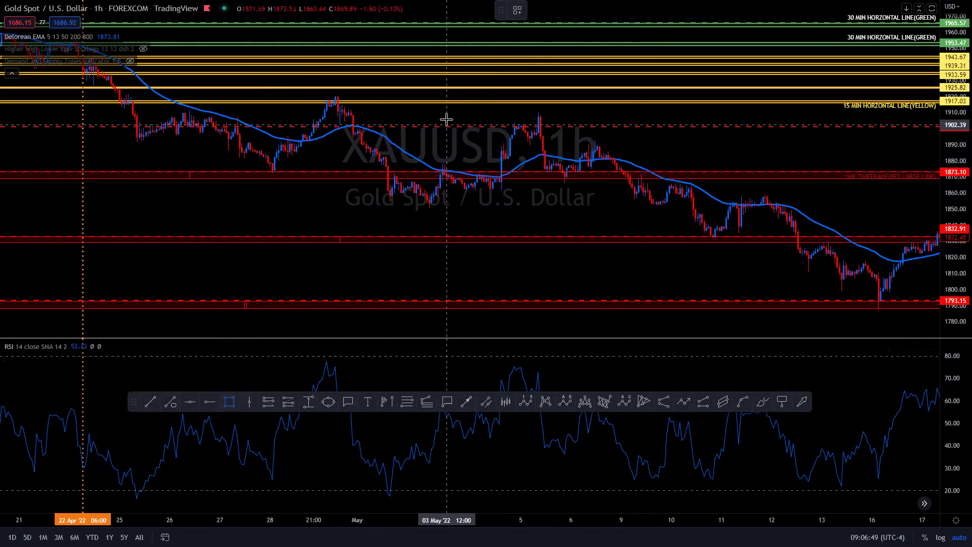
drag(446, 115, 446, 126)
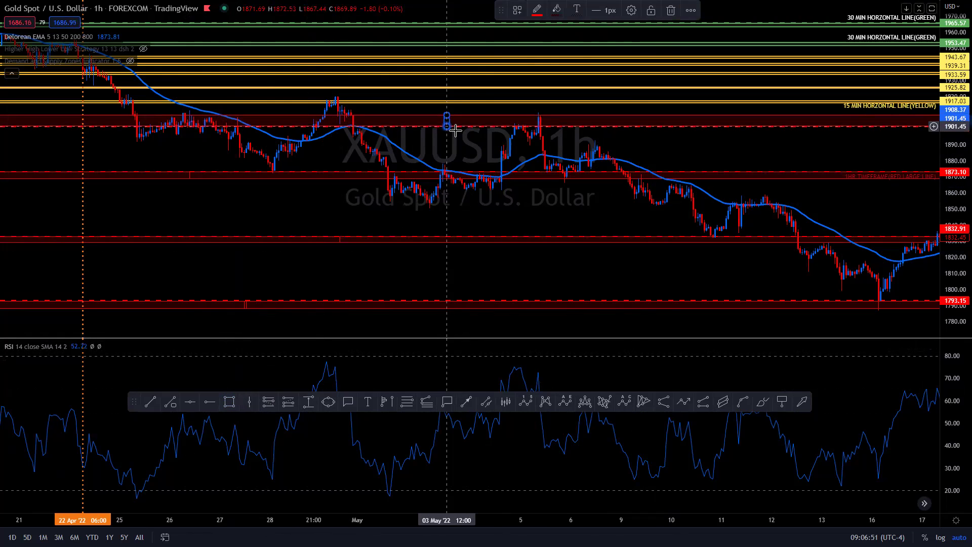
drag(700, 147, 581, 141)
drag(682, 138, 755, 176)
drag(818, 179, 794, 175)
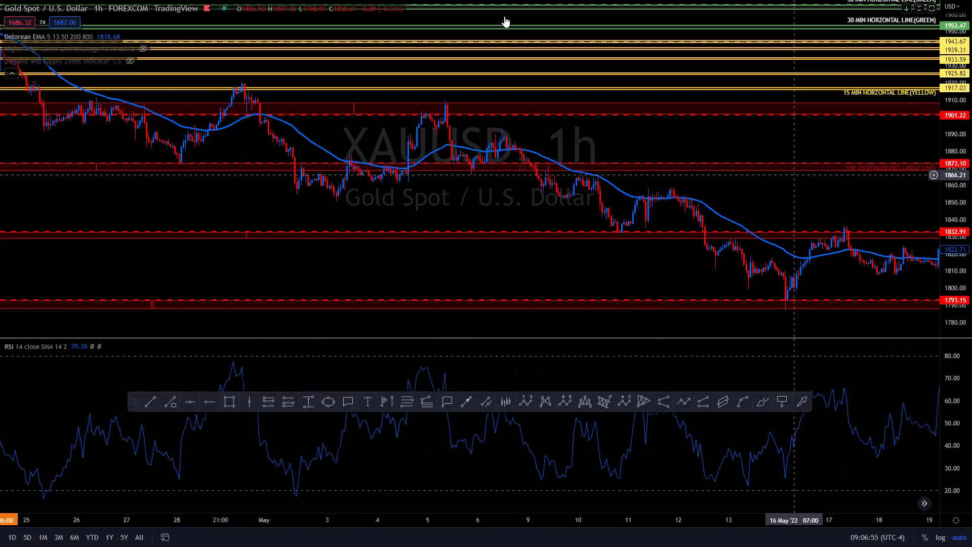
drag(505, 21, 465, 13)
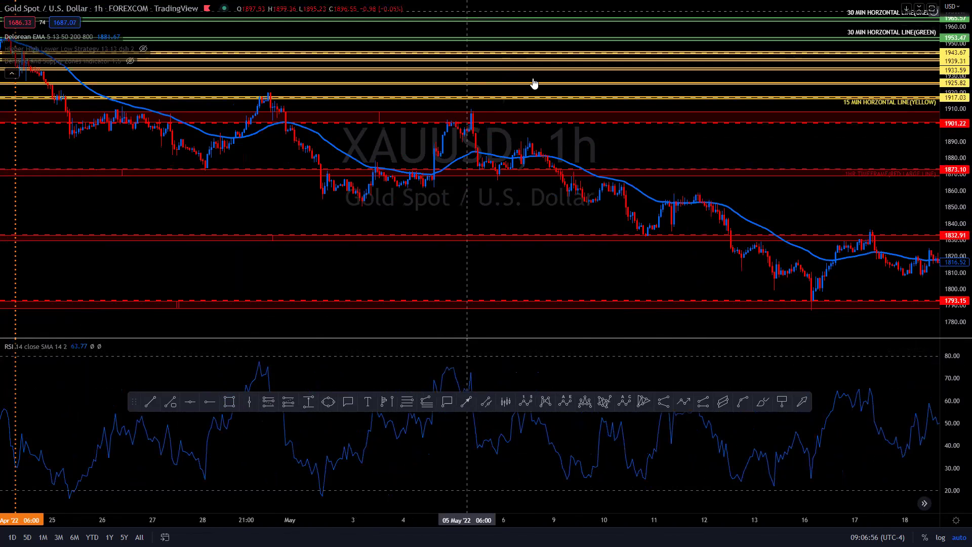
Switch XAUUSD to 4-hour candles in full screen, showing the latest dates
key(Escape)
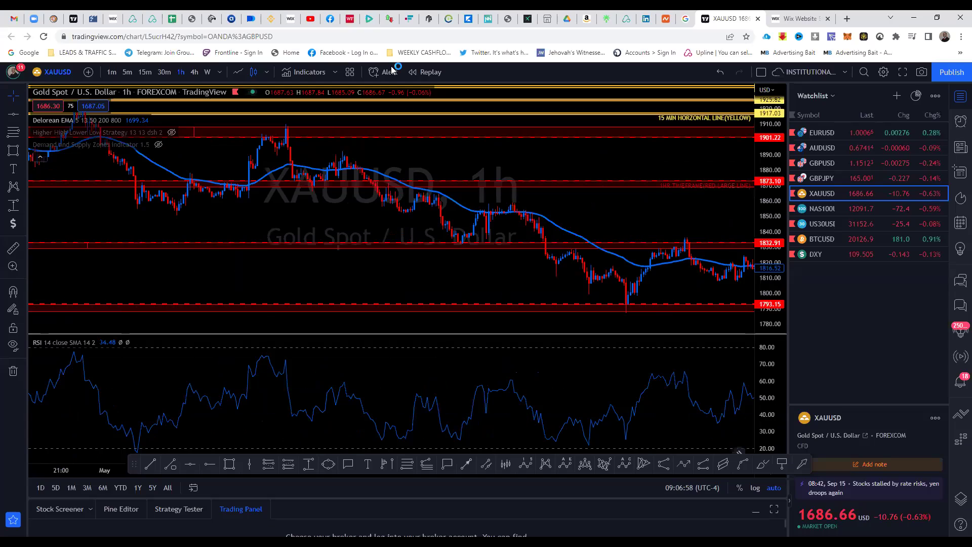
click(195, 72)
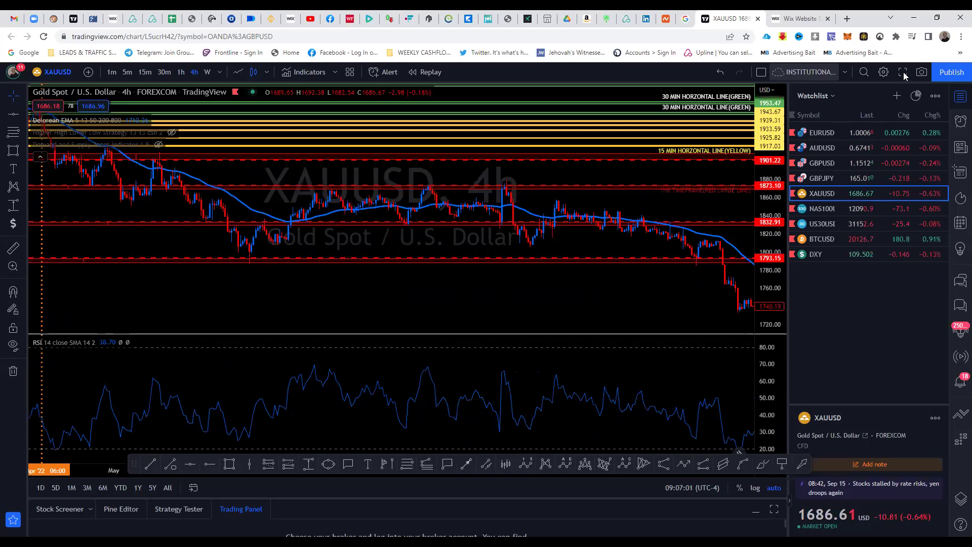
click(903, 71)
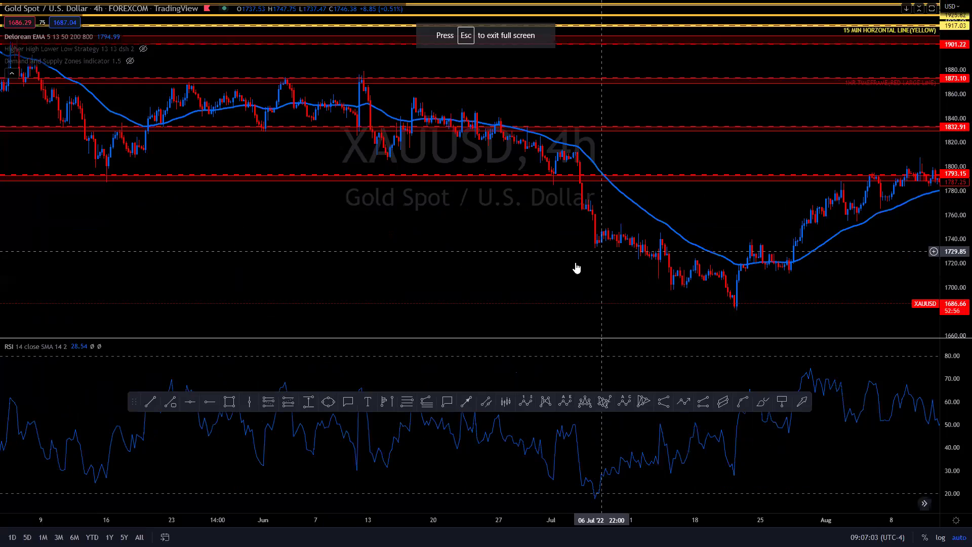
drag(535, 271, 517, 250)
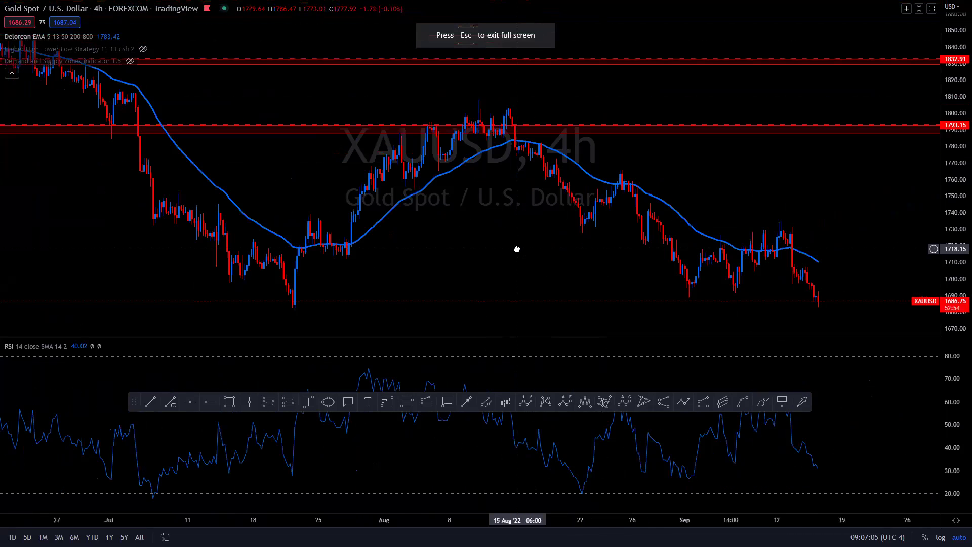
click(194, 402)
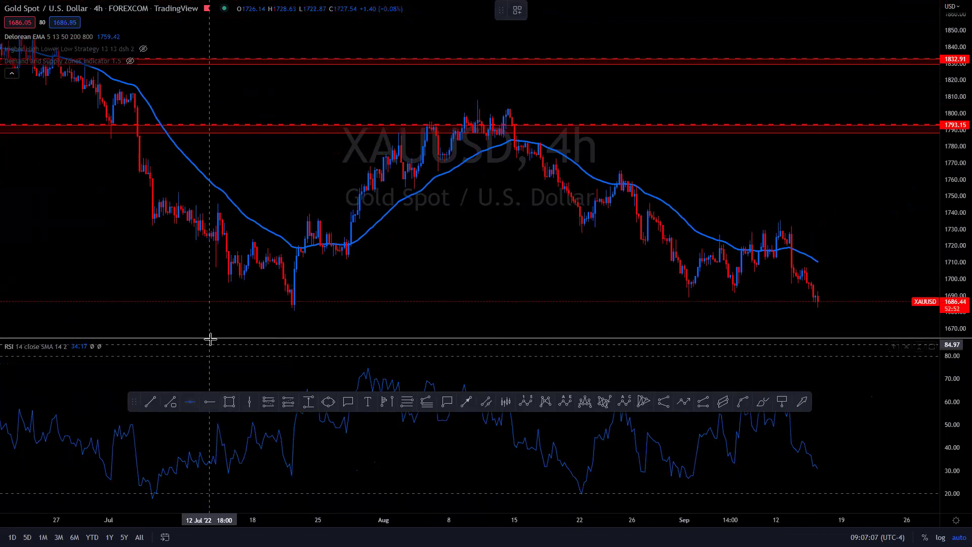
Place a level at 1683.90 styled with the 4HR TIMEFRAME(PURPLE LINE) template
click(218, 304)
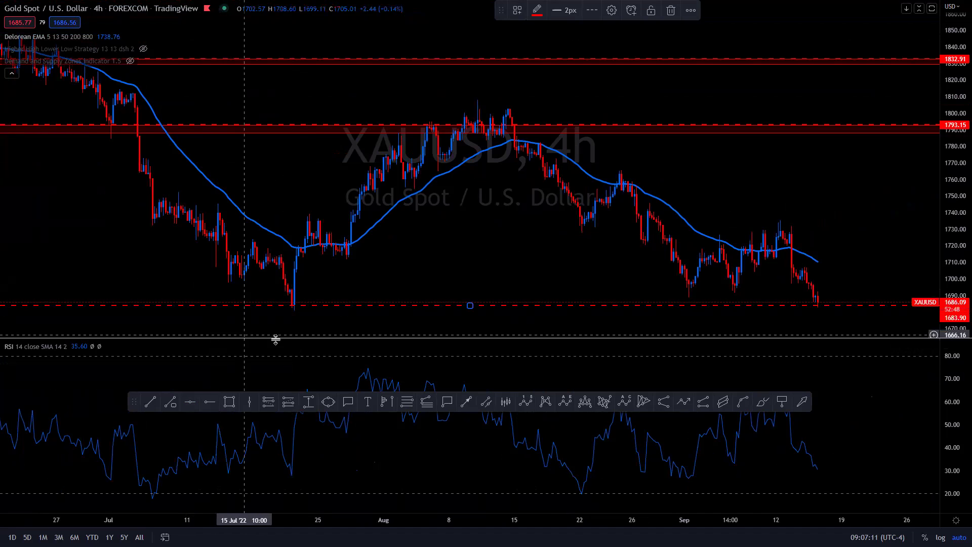
double_click(335, 306)
click(436, 366)
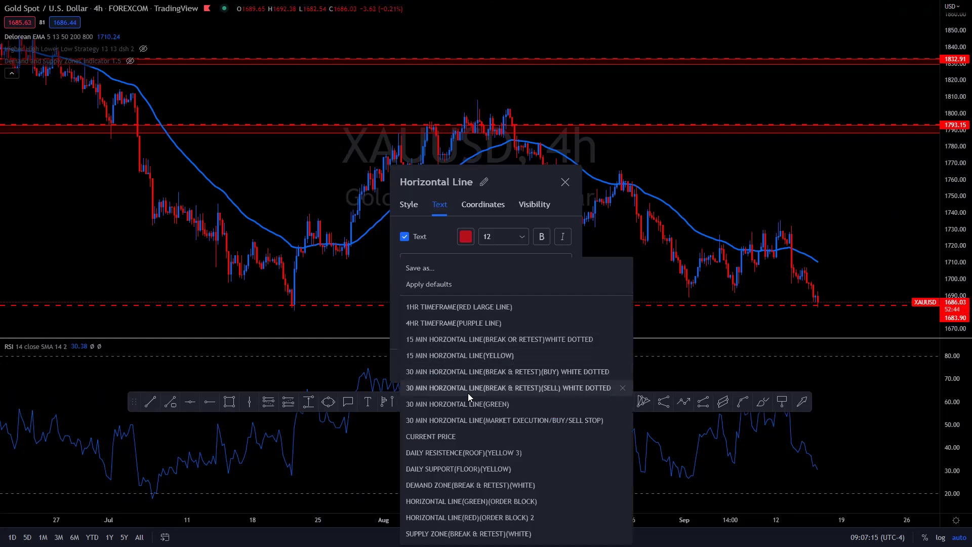
click(473, 323)
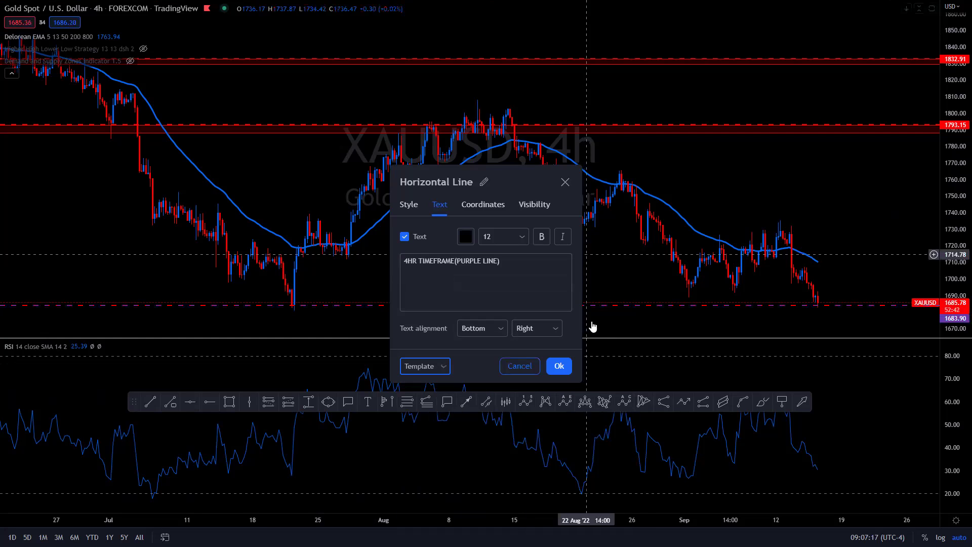
click(559, 366)
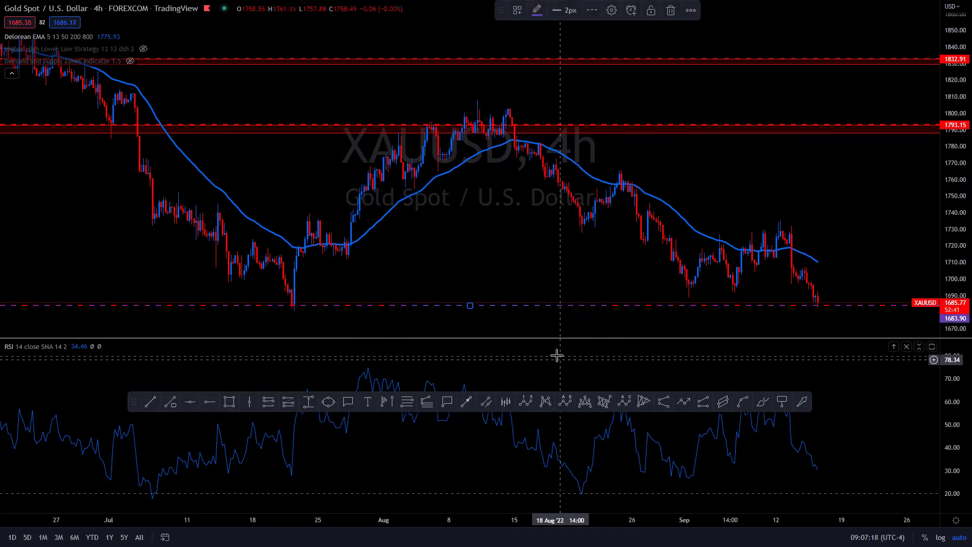
Add more dashed horizontal levels at 1714.48, 1764.01 and 1738.02
click(190, 402)
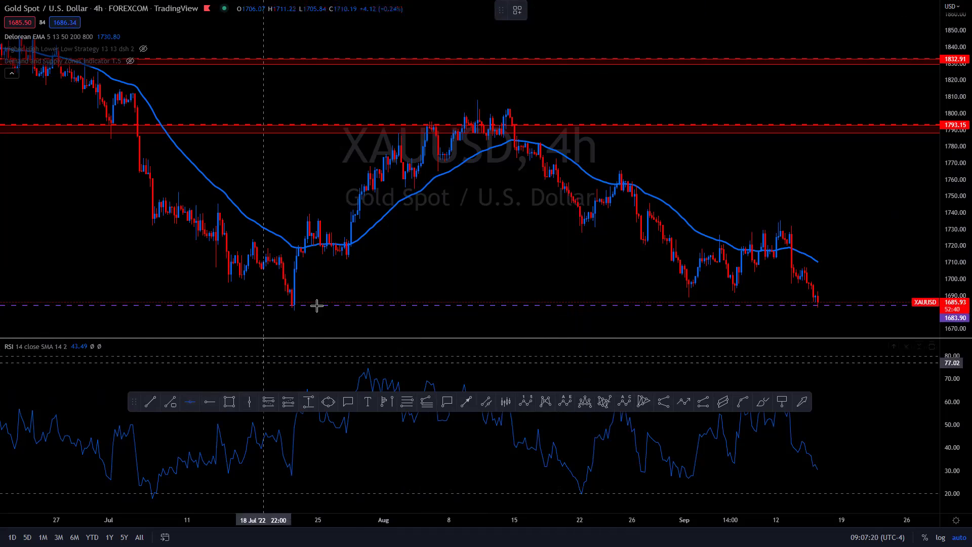
click(307, 255)
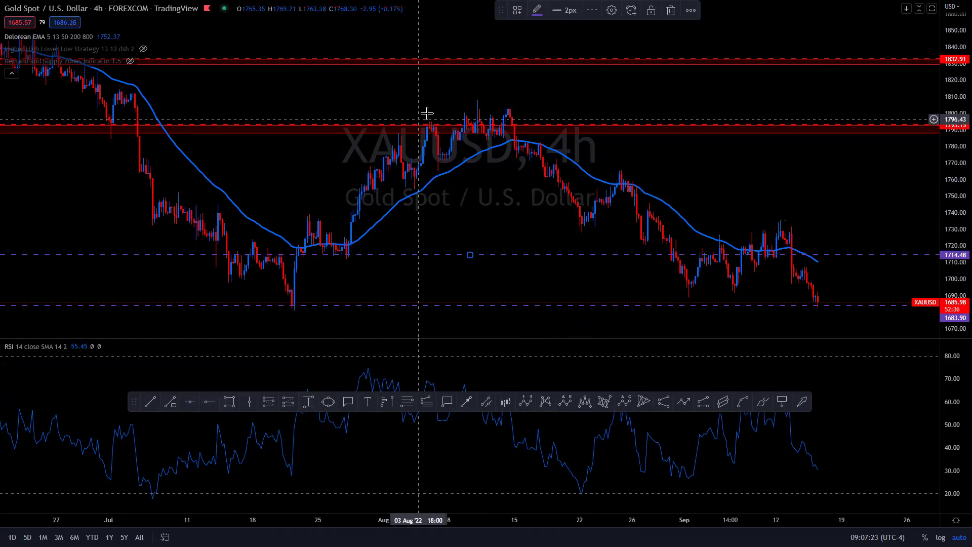
click(191, 403)
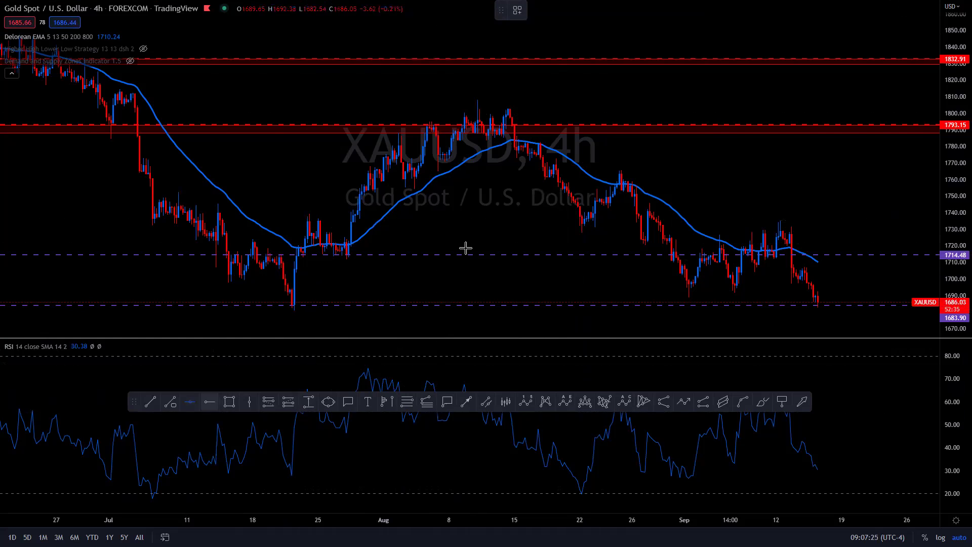
click(526, 173)
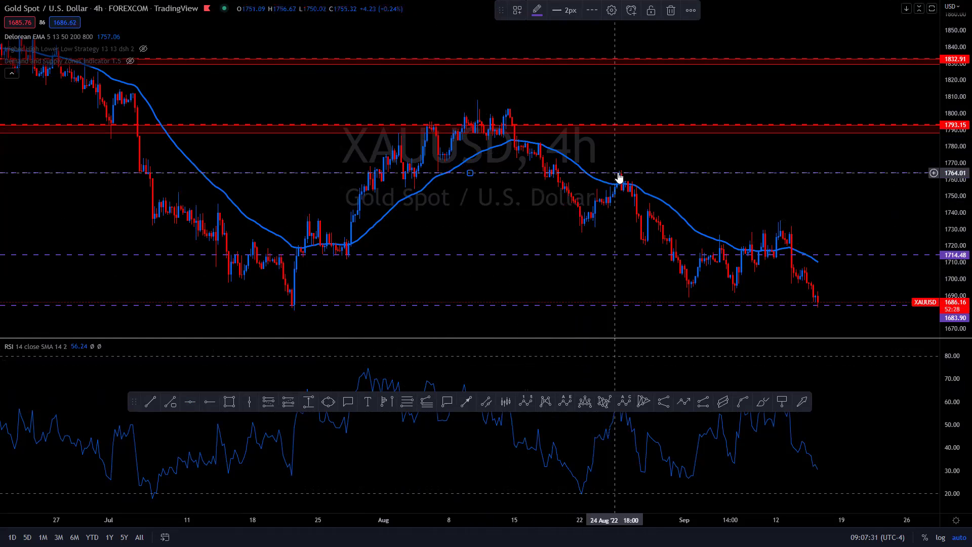
click(190, 402)
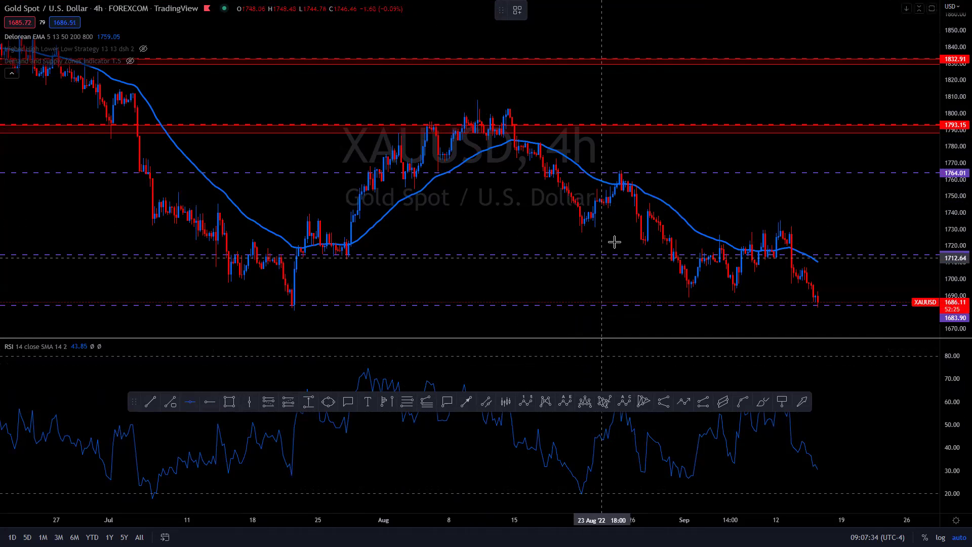
click(633, 216)
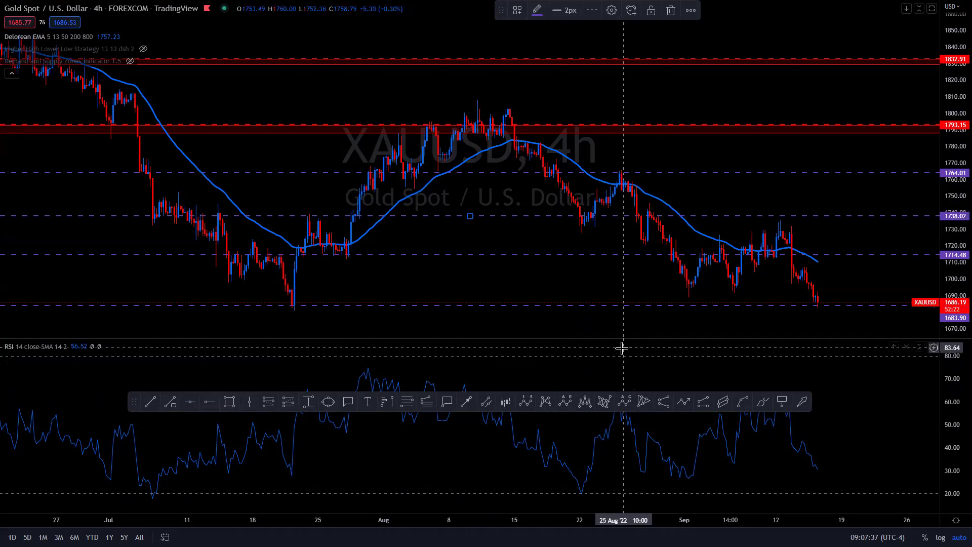
click(231, 403)
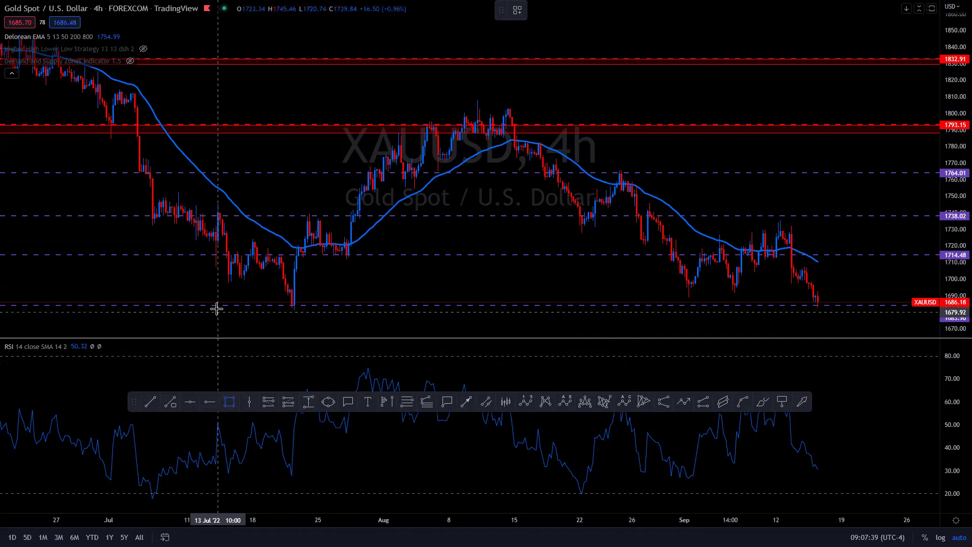
Draw a thin zone just below 1683.90 and apply the ZONE(PURPLE) template
drag(218, 304, 218, 315)
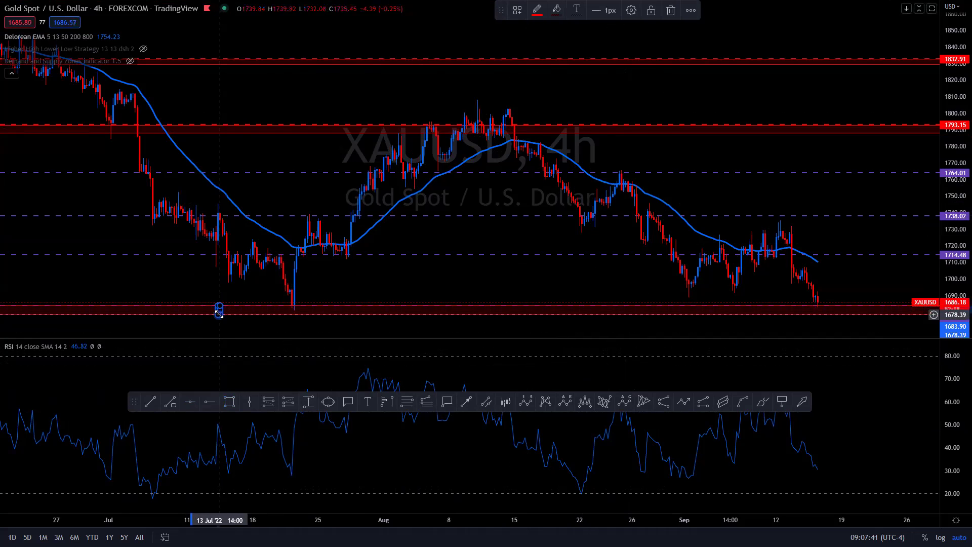
double_click(218, 312)
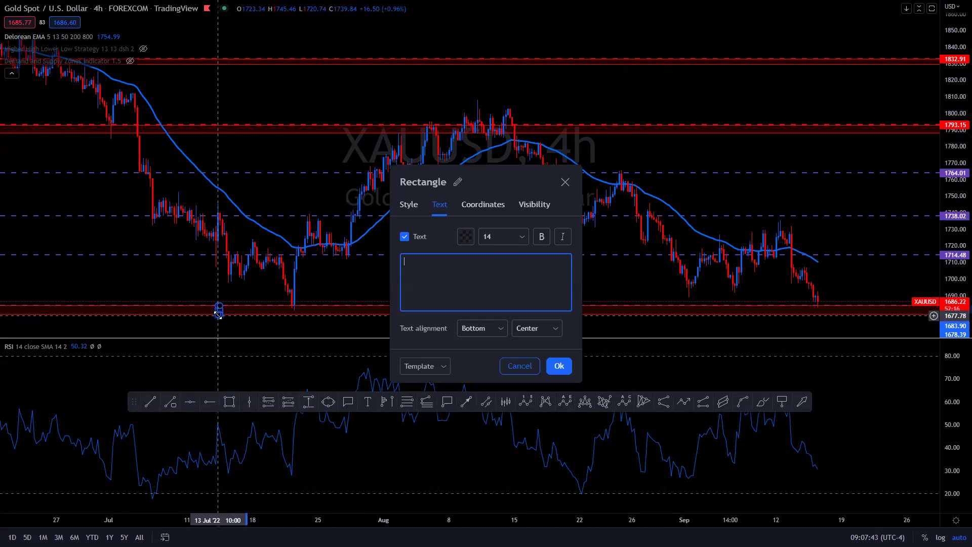
click(444, 369)
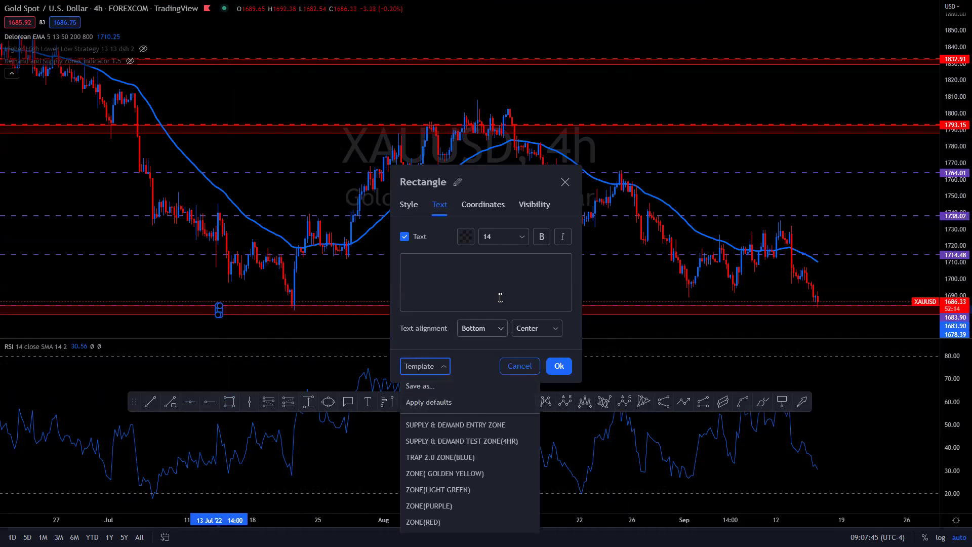
drag(500, 188, 538, 120)
click(481, 300)
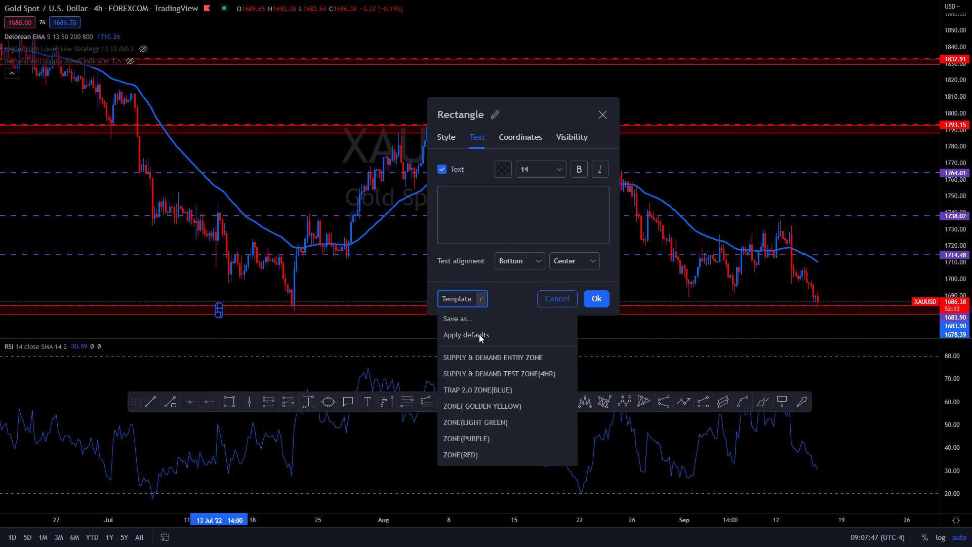
click(467, 438)
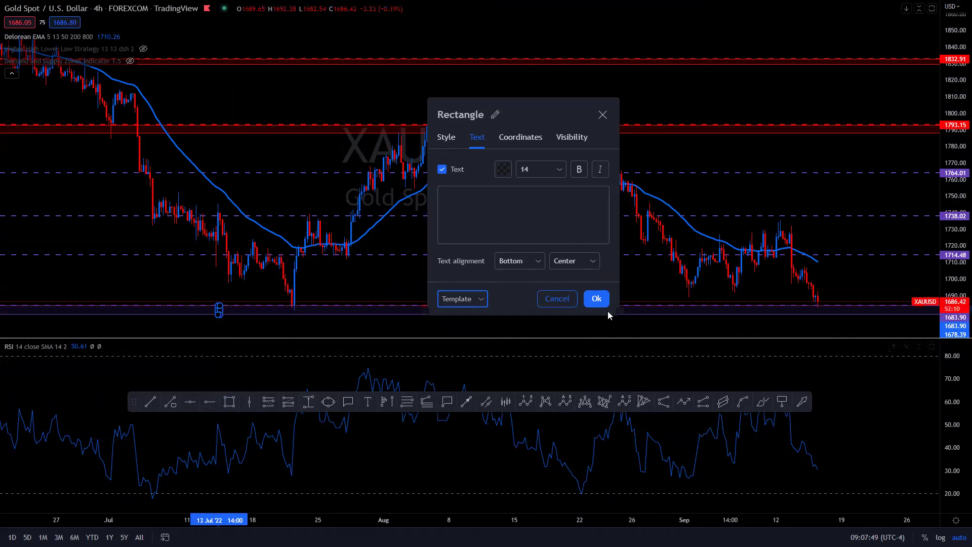
click(596, 299)
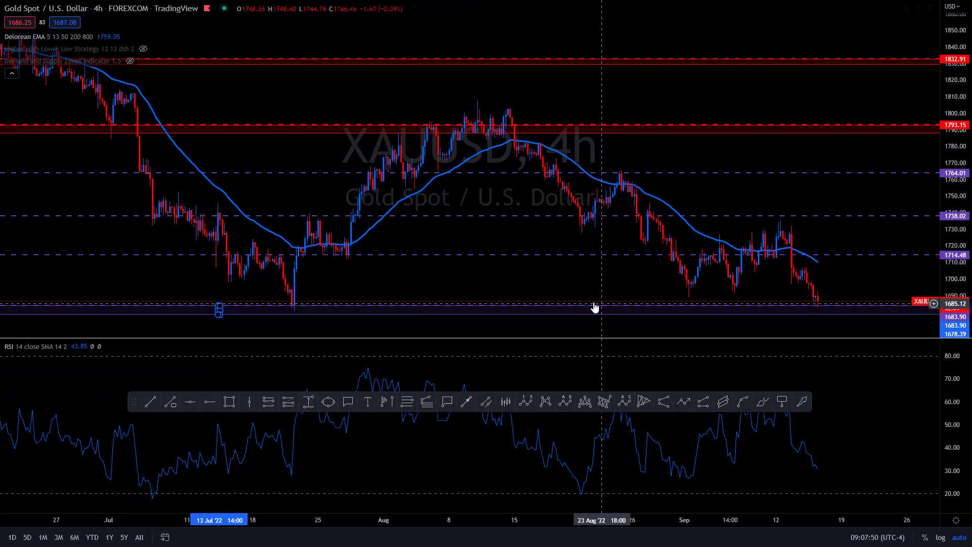
Draw zones at 1714.48, 1738.02 and 1764.01, then exit full-screen view
click(229, 402)
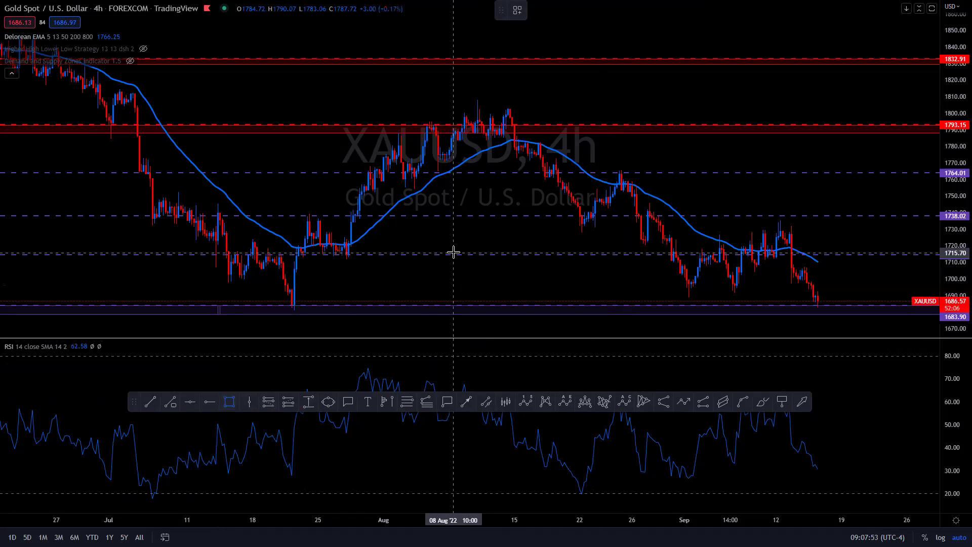
drag(453, 254, 453, 259)
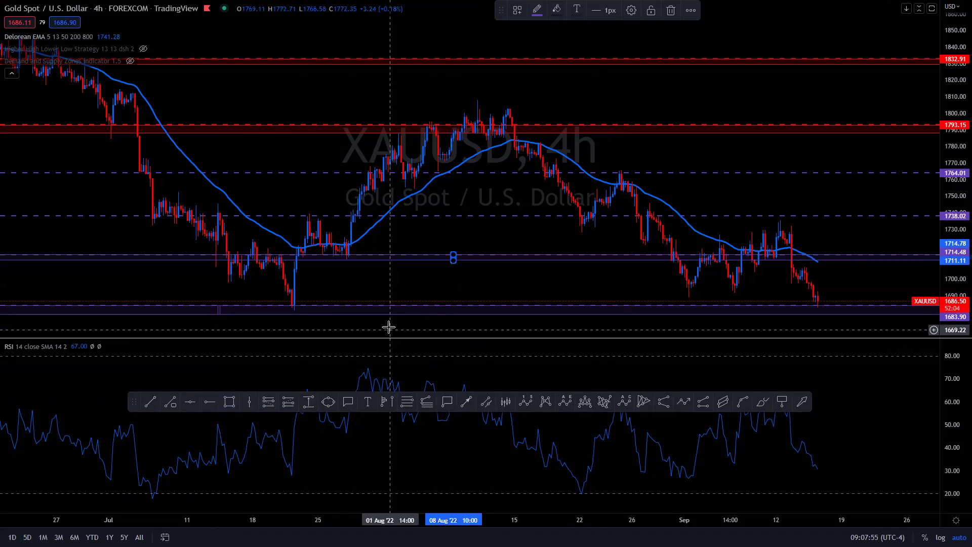
click(236, 403)
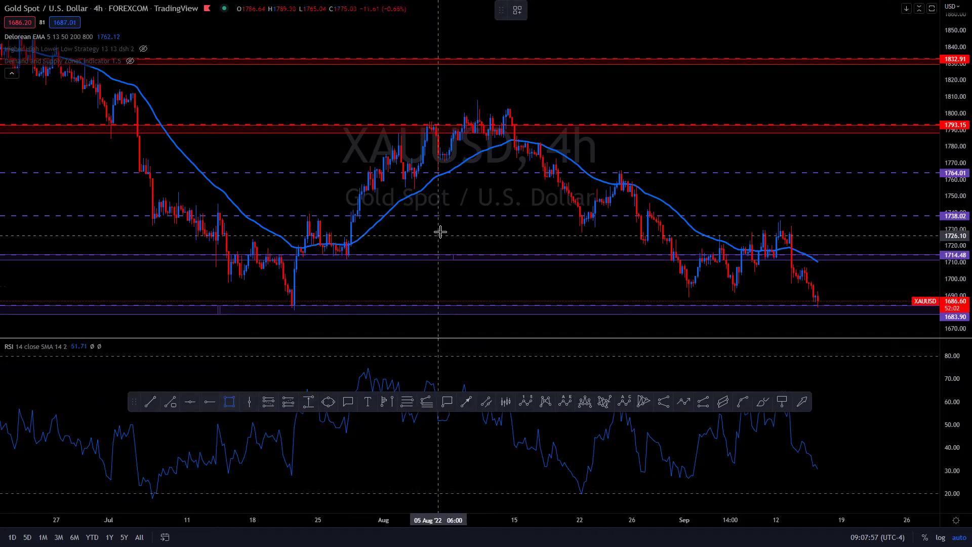
drag(456, 204, 457, 215)
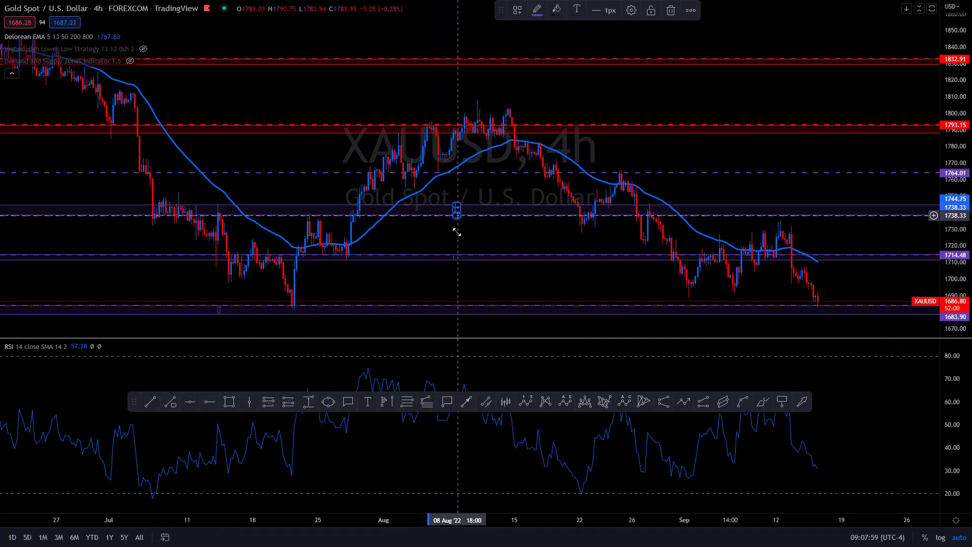
click(229, 401)
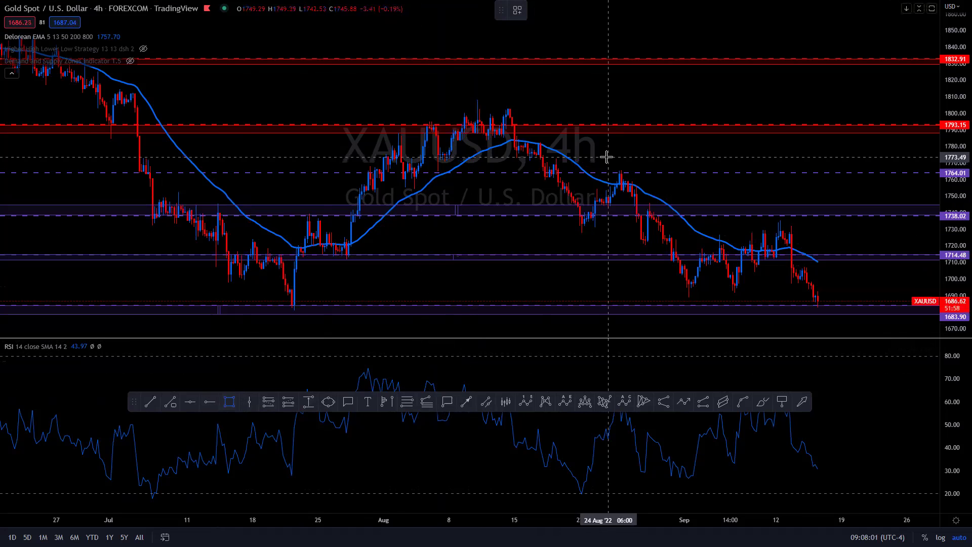
drag(600, 164, 599, 171)
drag(703, 141, 656, 143)
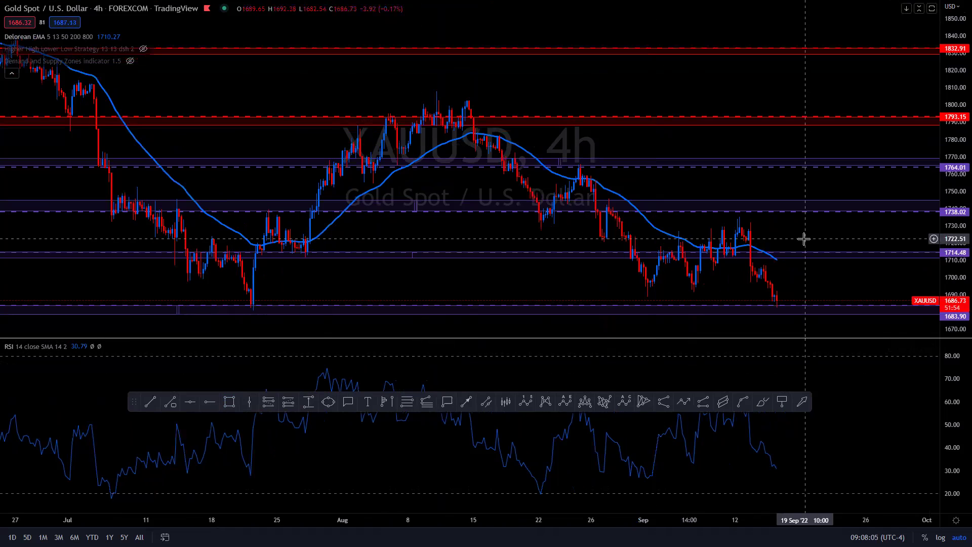
drag(801, 235, 764, 257)
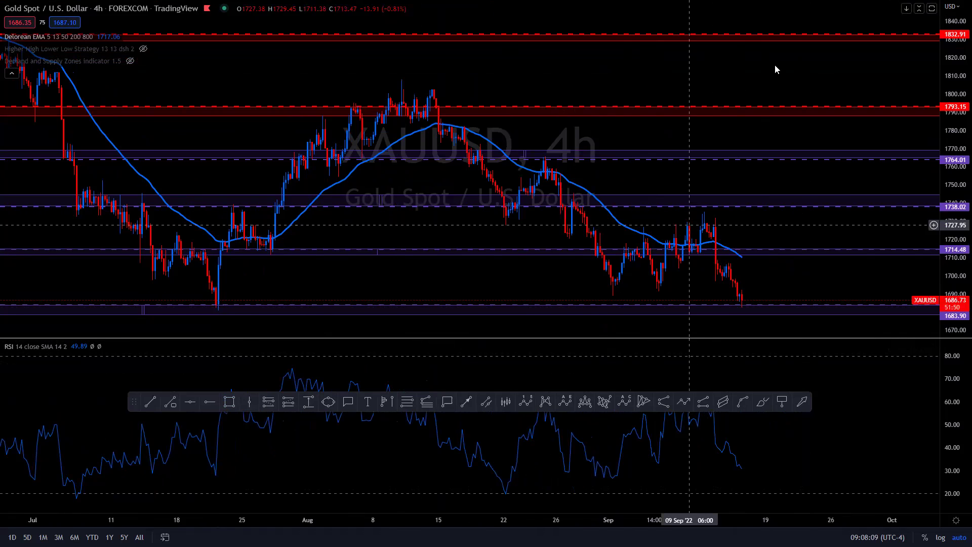
key(Escape)
Step the chart from 1h through 30m to 15-minute candles, then show it full screen
scroll(624, 106, left, 5)
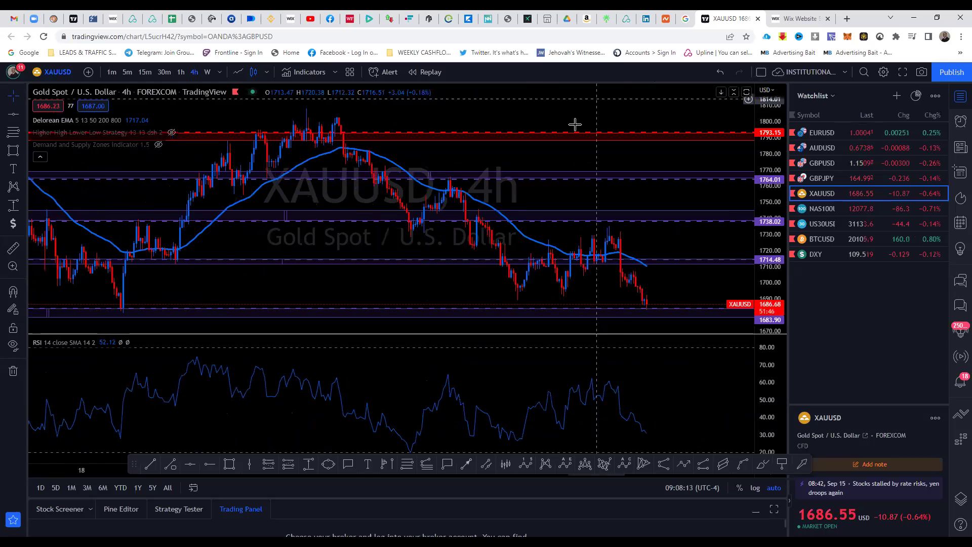
scroll(633, 102, right, 2)
scroll(604, 104, right, 2)
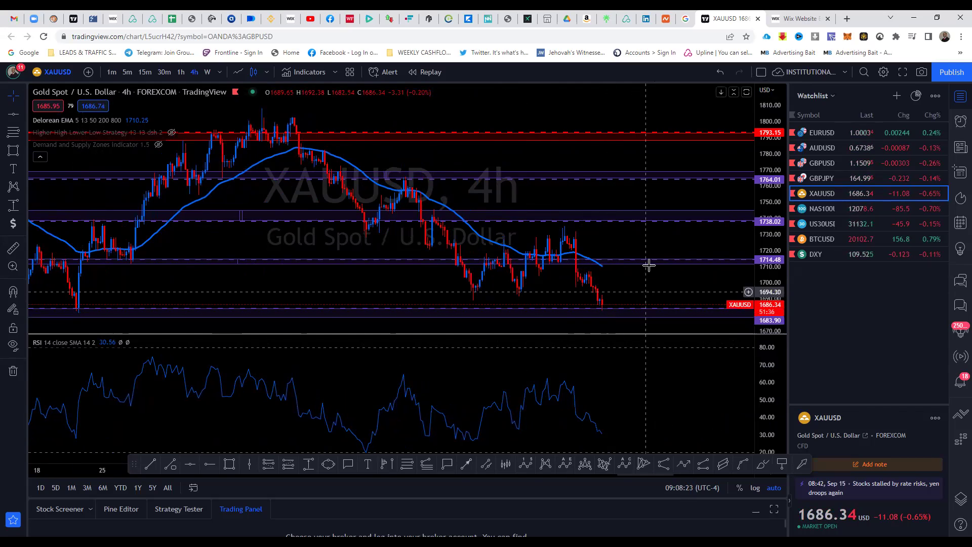
click(180, 72)
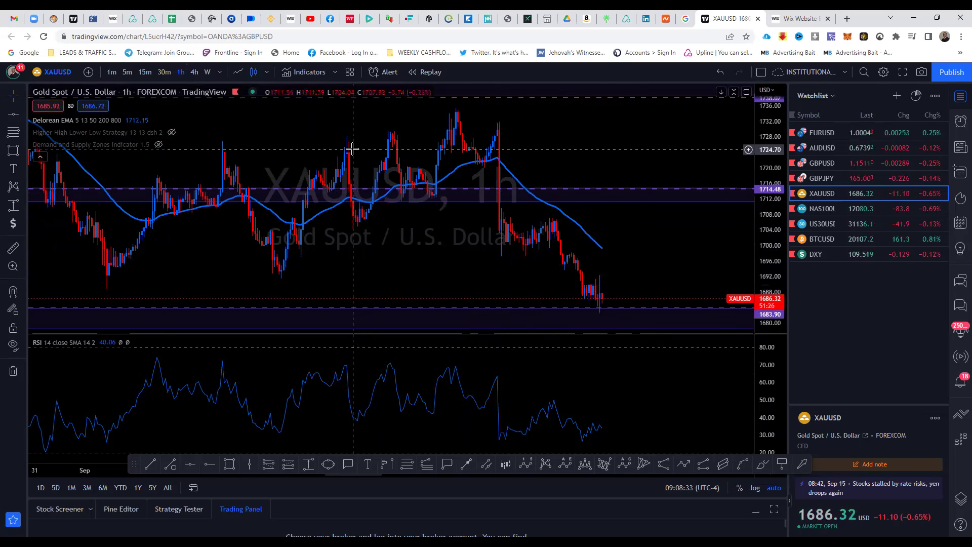
click(164, 72)
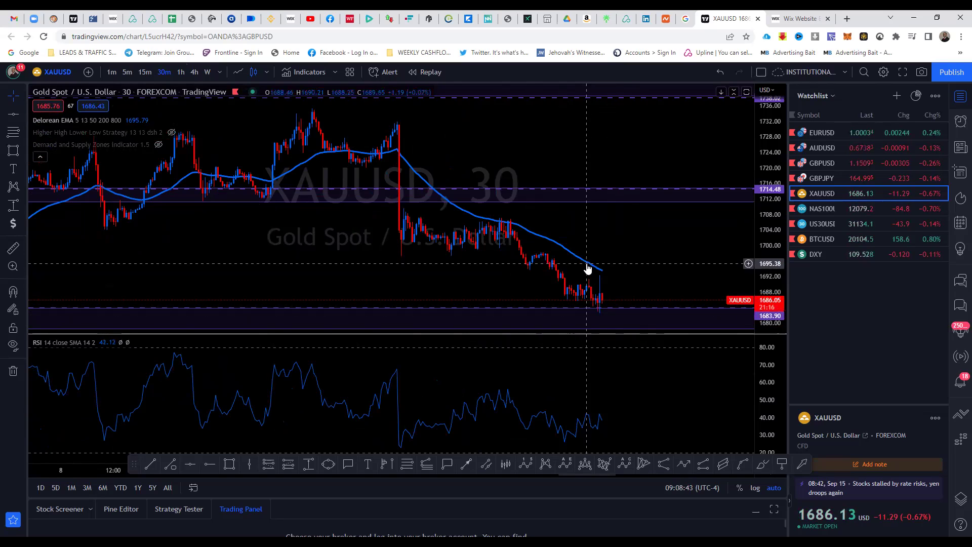
click(144, 72)
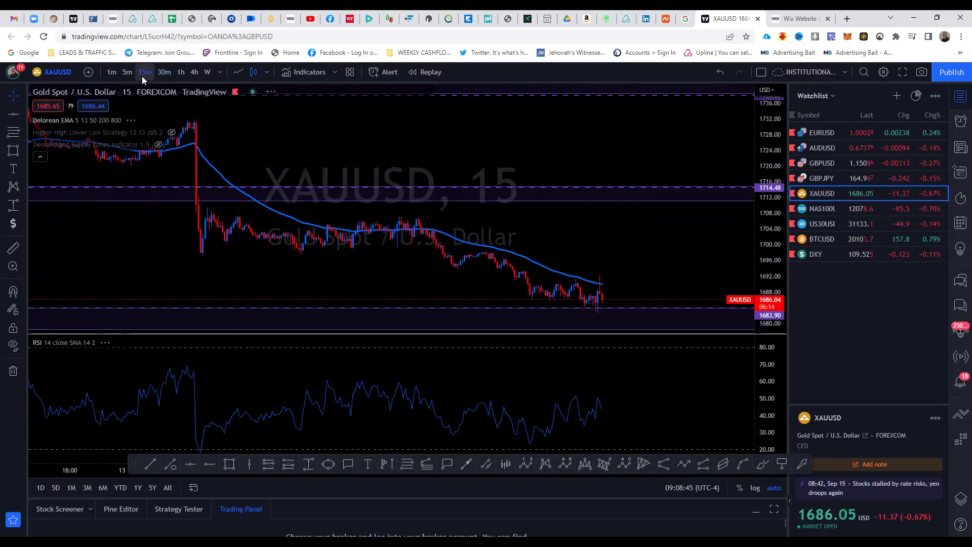
drag(657, 260, 462, 228)
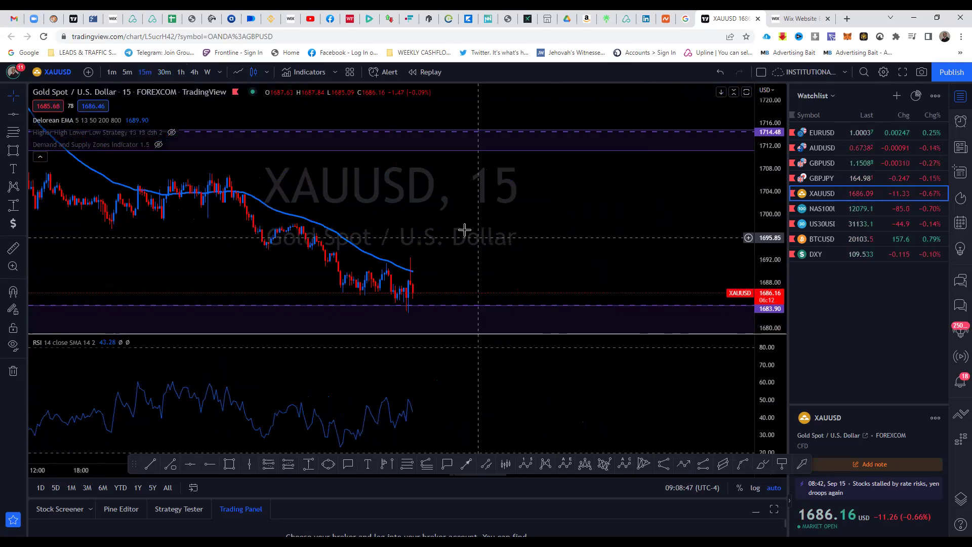
click(906, 72)
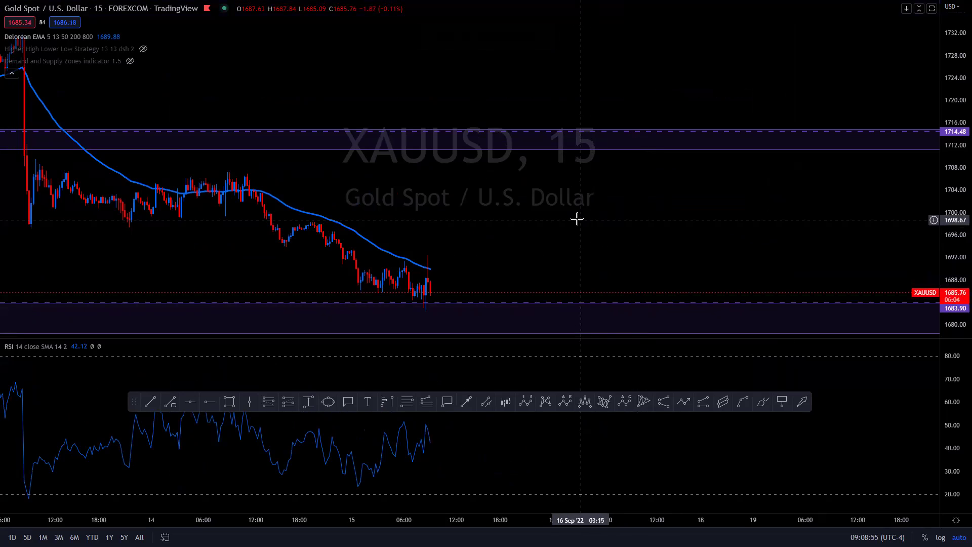
Rescale the 15-minute chart and mark 1692.62 with a dashed horizontal line
drag(647, 258, 596, 204)
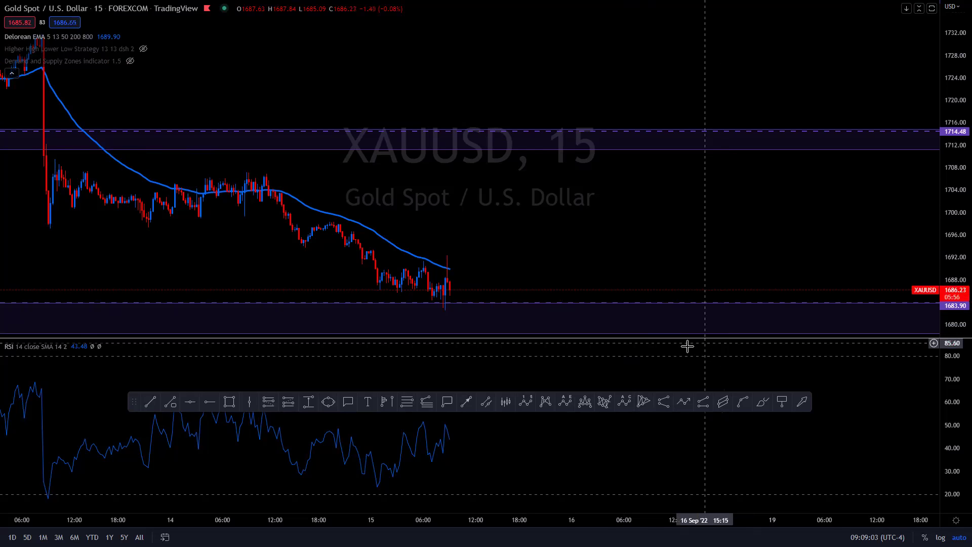
scroll(699, 246, down, 2)
scroll(658, 239, up, 1)
scroll(626, 238, up, 1)
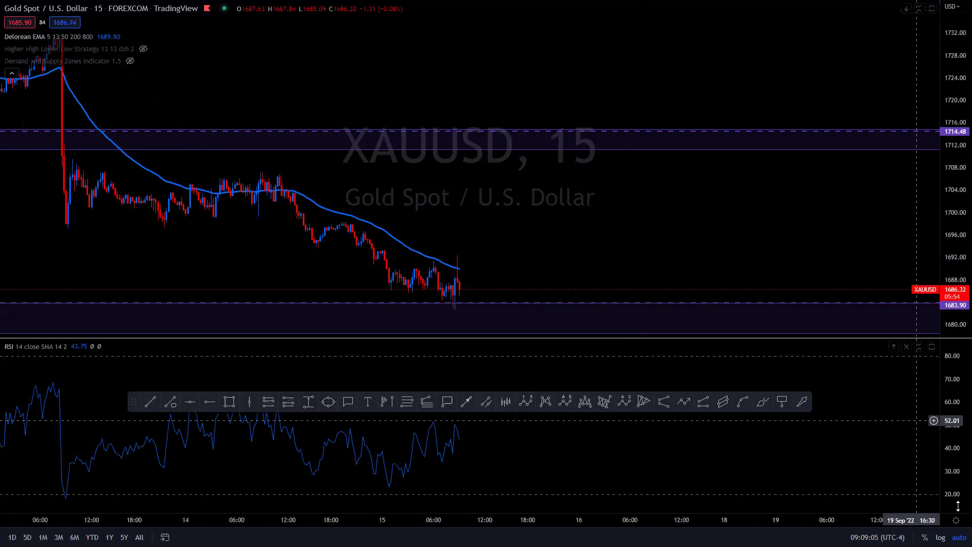
drag(550, 263, 565, 196)
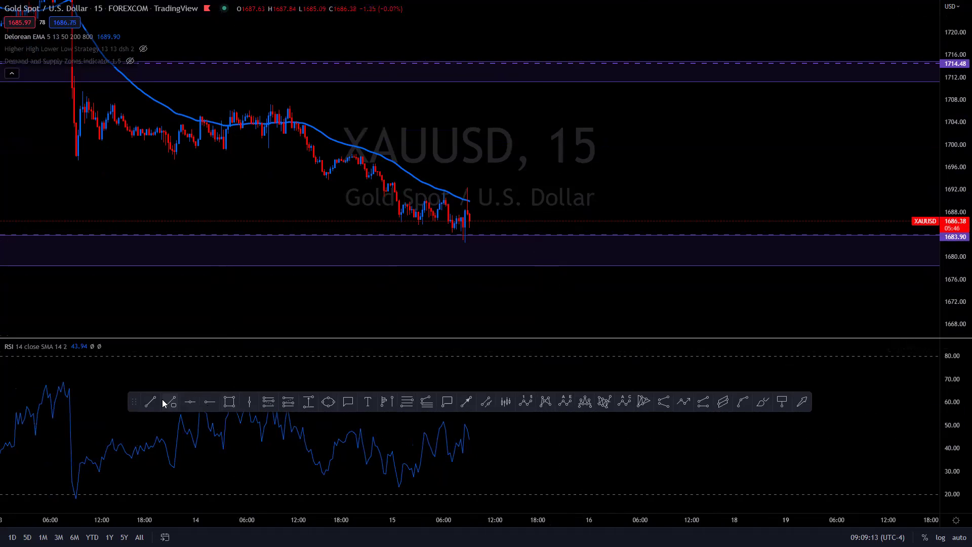
click(189, 405)
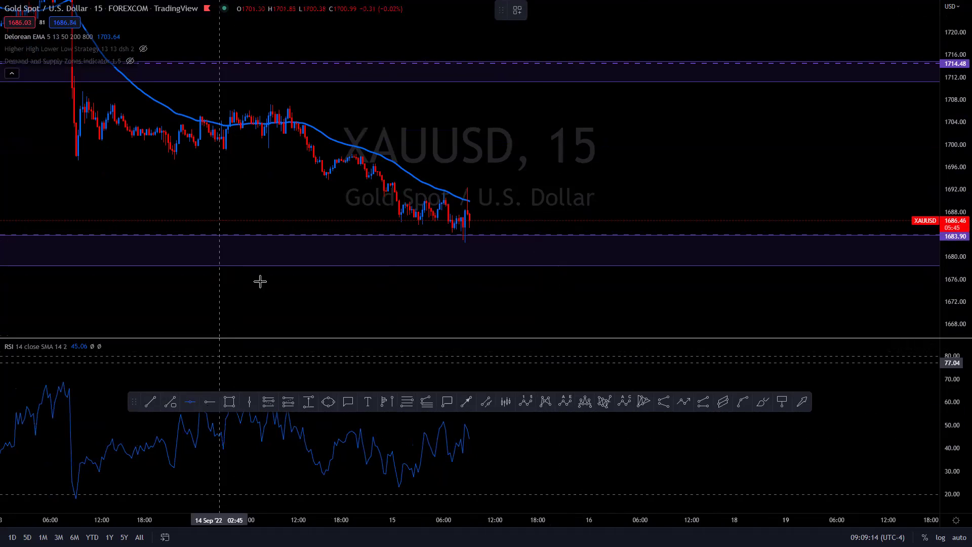
click(262, 185)
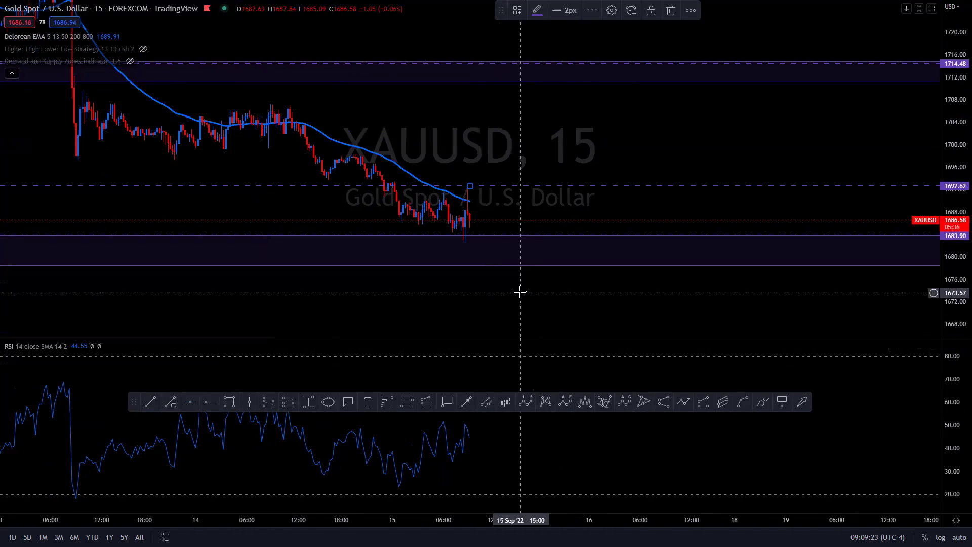
mouse_move(506, 288)
mouse_down()
mouse_move(493, 274)
mouse_move(501, 294)
mouse_up()
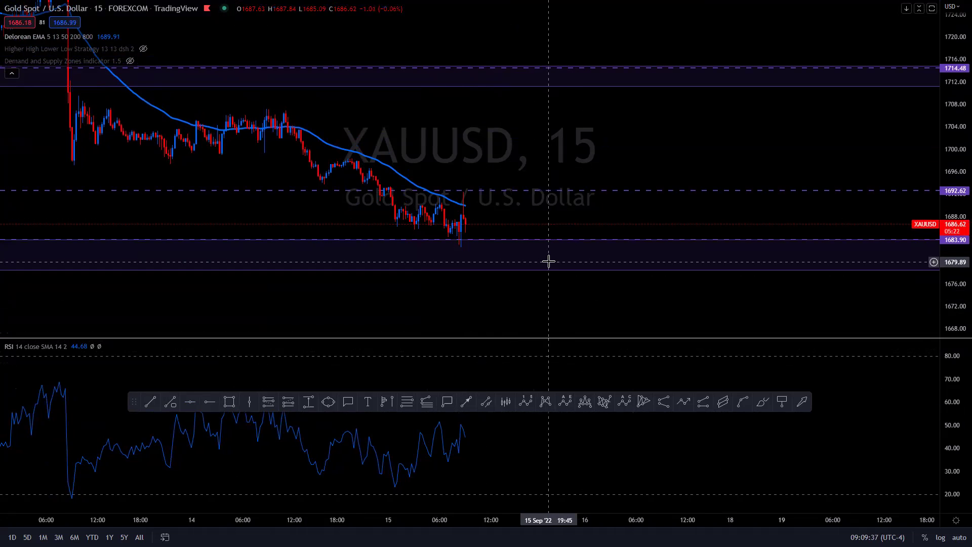
Draw a thin rectangle zone at 1692.62, then arm the Trend Line tool
click(230, 405)
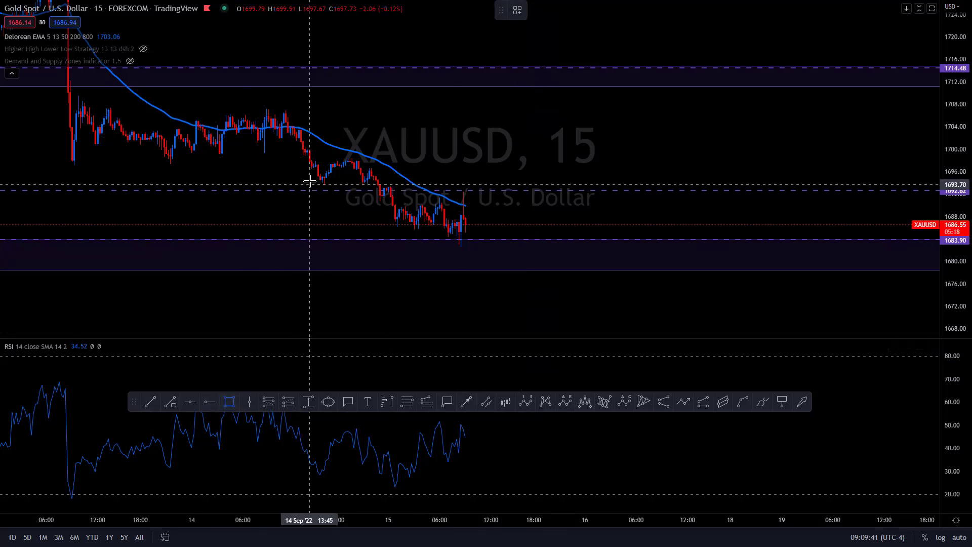
drag(310, 182, 310, 188)
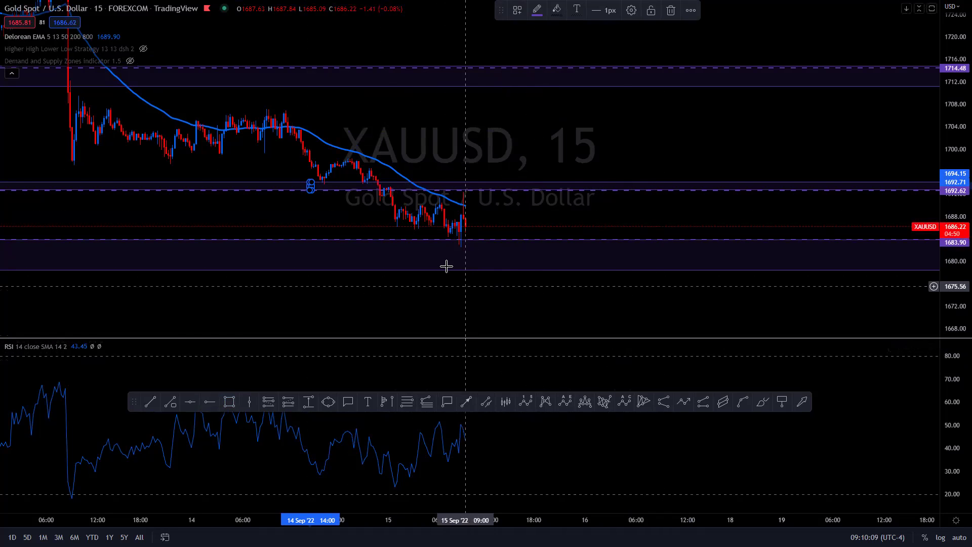
mouse_move(308, 44)
mouse_down()
mouse_move(399, 69)
mouse_move(330, 52)
mouse_up()
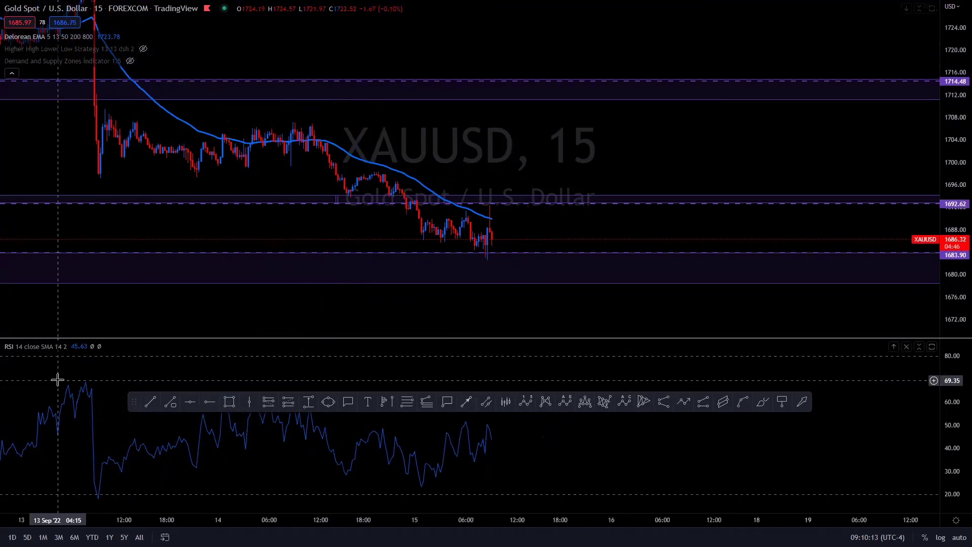
click(150, 402)
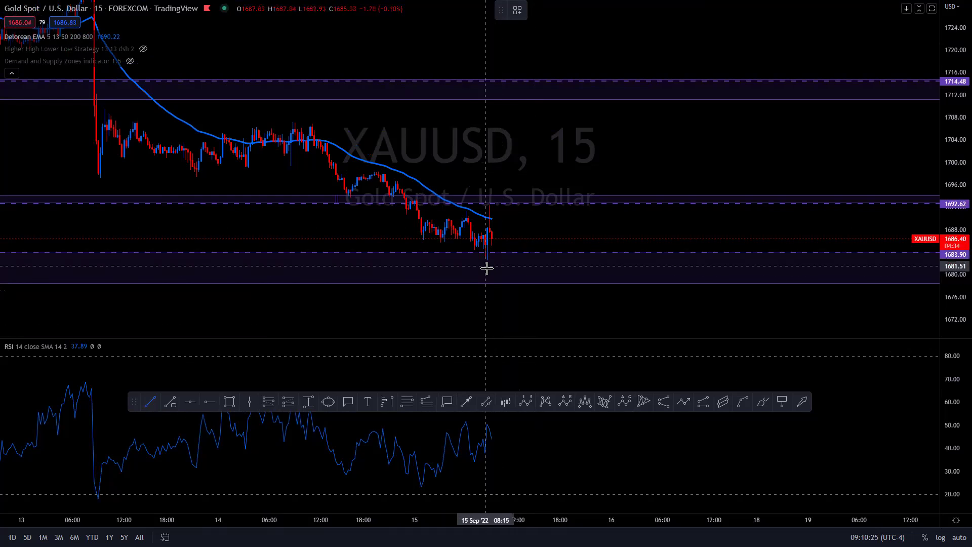
Show the Higher High Lower Low Strategy labels and raise the dashed line to 1684.76
click(144, 48)
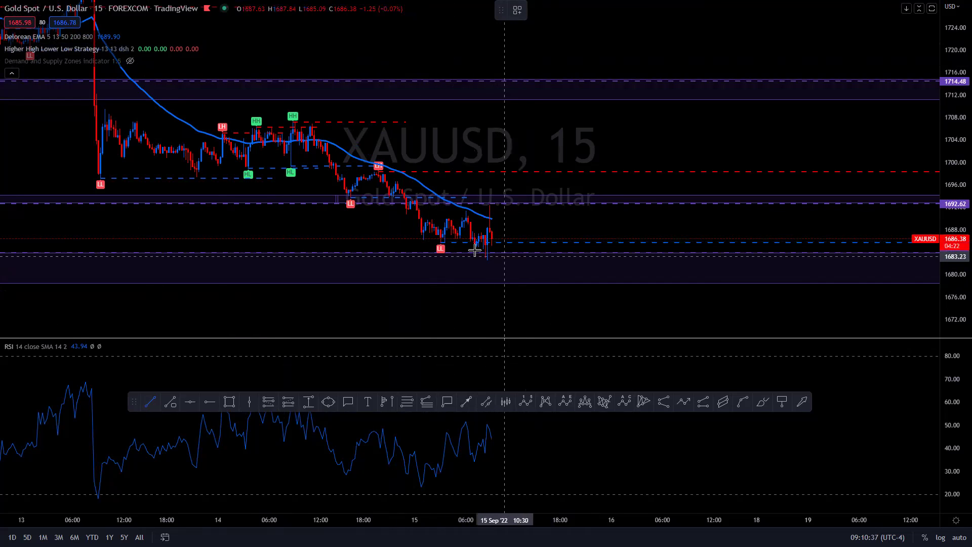
click(352, 253)
drag(362, 253, 362, 240)
drag(464, 248, 440, 265)
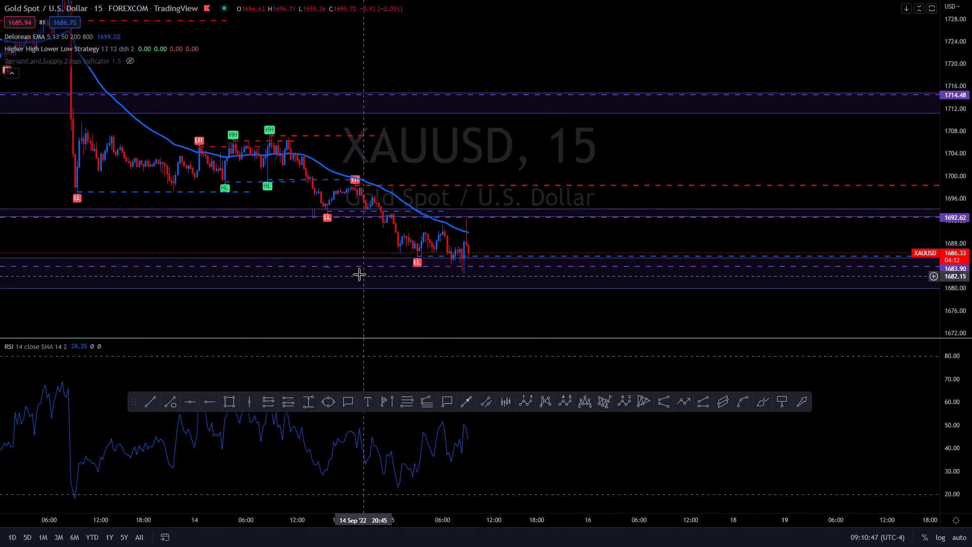
drag(358, 267, 358, 262)
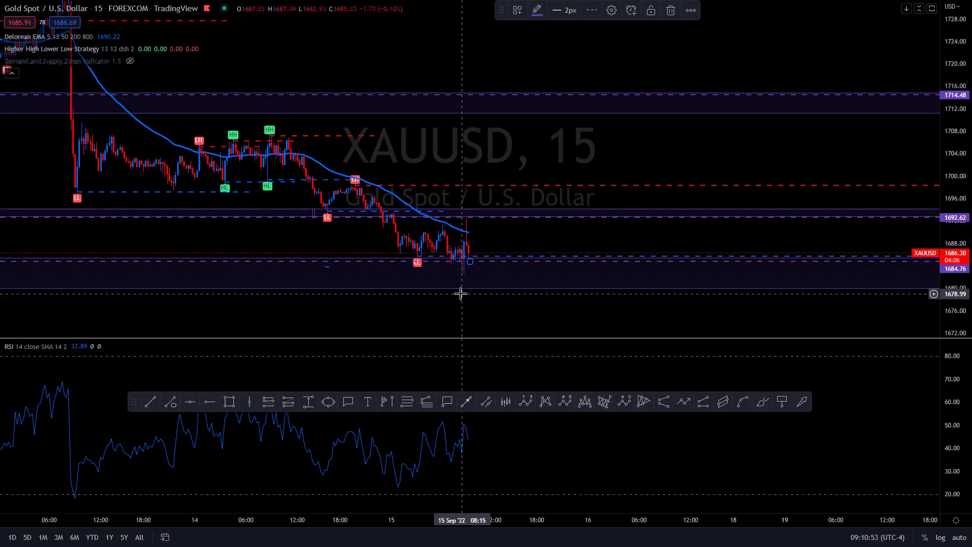
Place a horizontal ray at 1681.33 and adjust its options
click(210, 402)
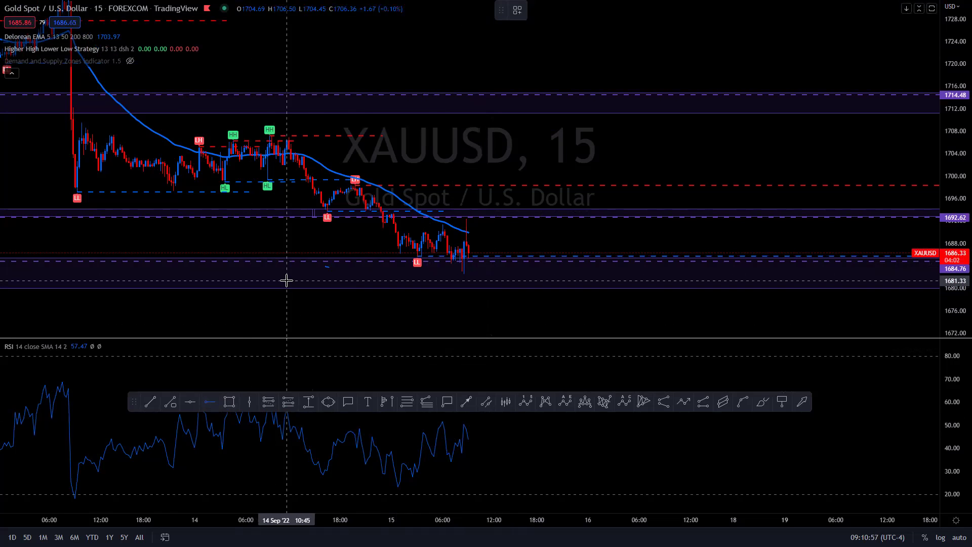
click(287, 281)
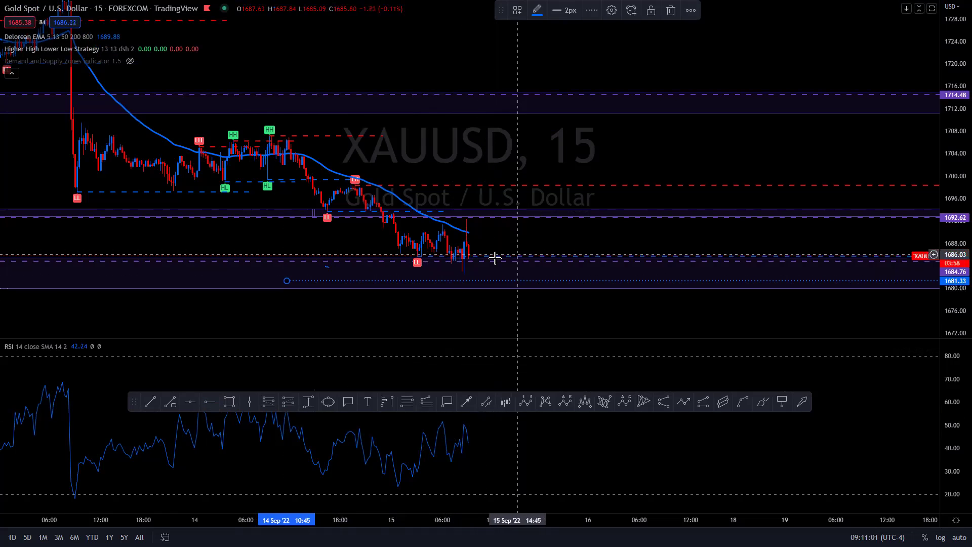
right_click(232, 293)
click(259, 428)
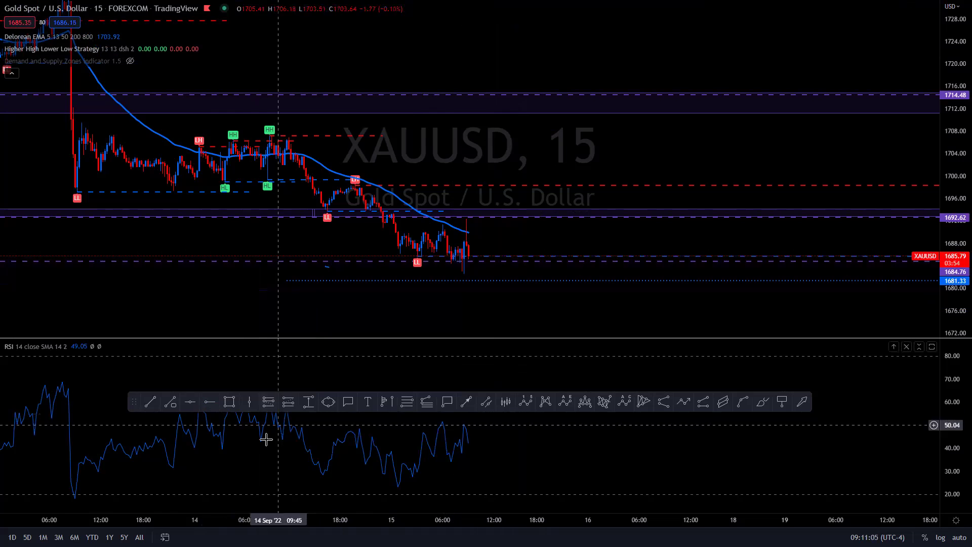
Draw a zone from 1684.94 to 1678.08, hide the strategy labels and exit full screen
click(229, 402)
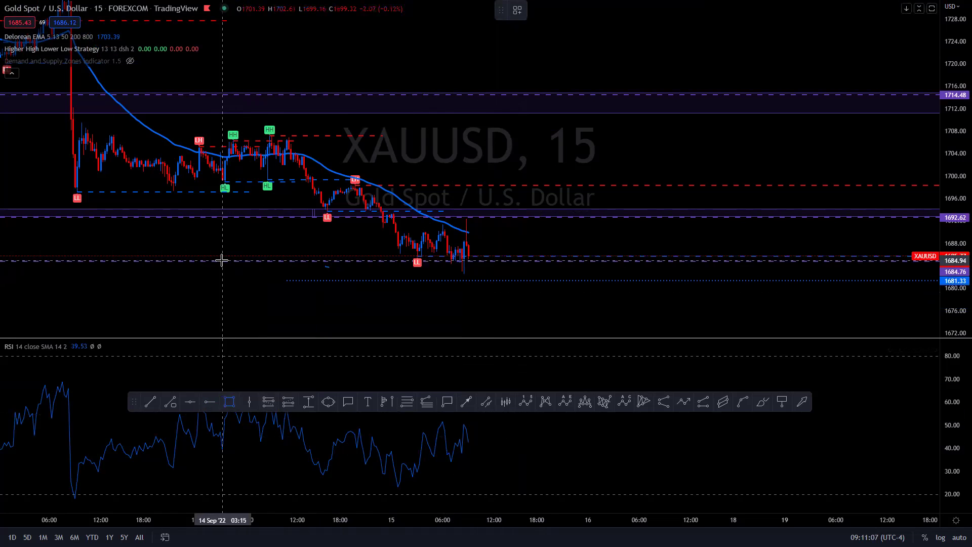
drag(222, 261, 226, 299)
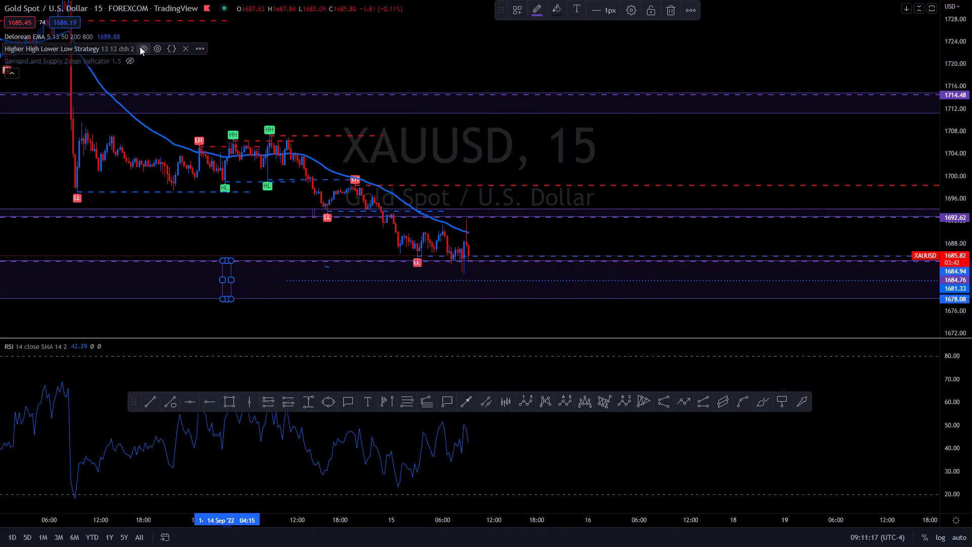
click(144, 49)
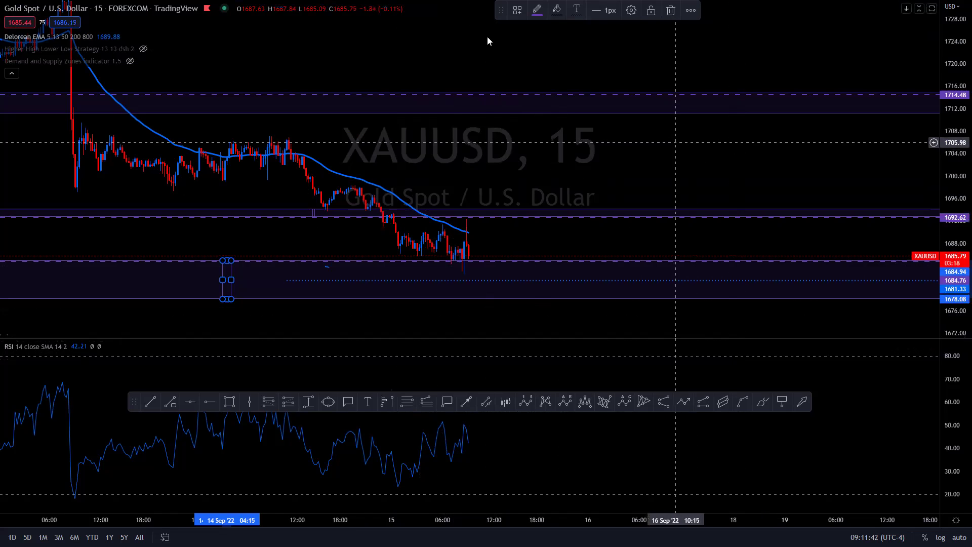
key(Escape)
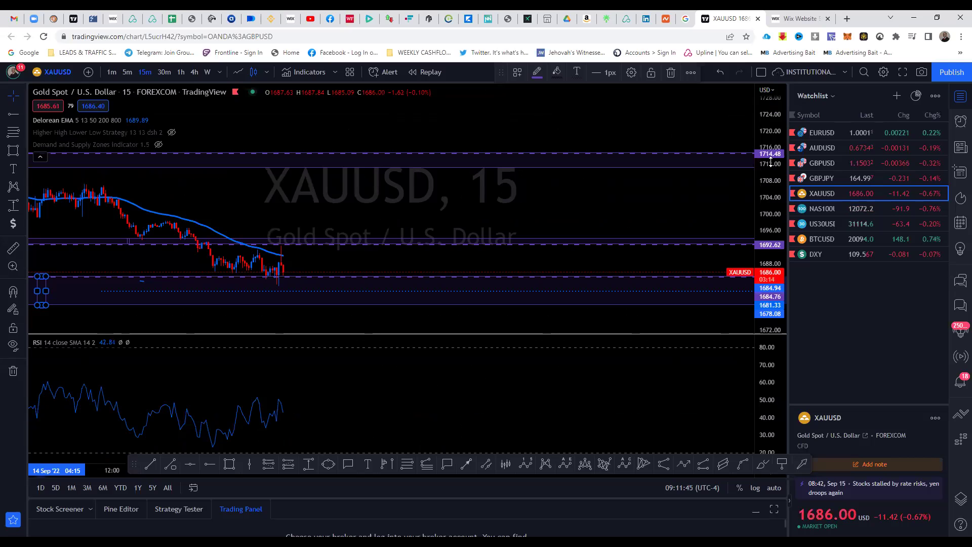
click(905, 72)
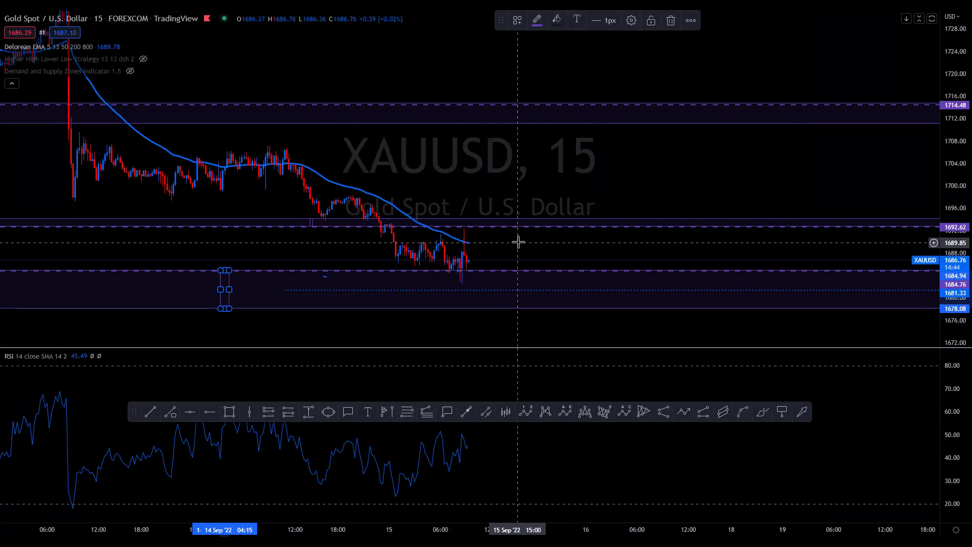
Place a long position box spanning 1691.01 to 1671.29 right of the latest candles
click(282, 411)
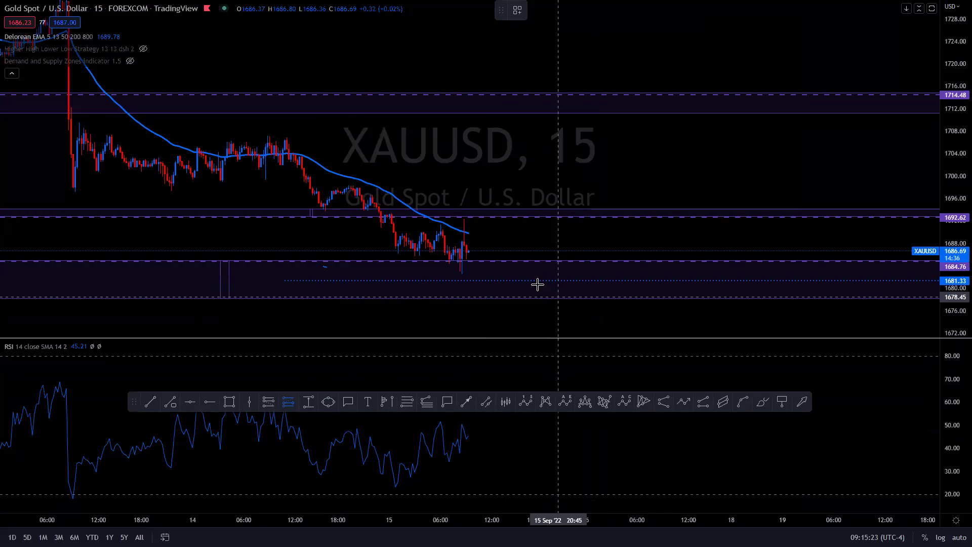
click(484, 283)
drag(672, 310, 670, 301)
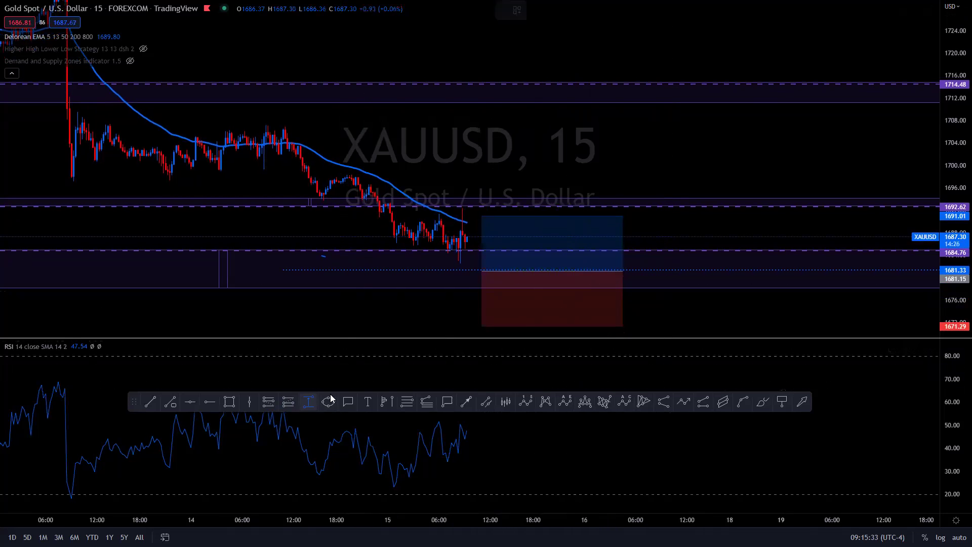
Measure a 4.87 (0.29%) price range up from 1681.33 and add a horizontal ray at 1685.85
click(676, 271)
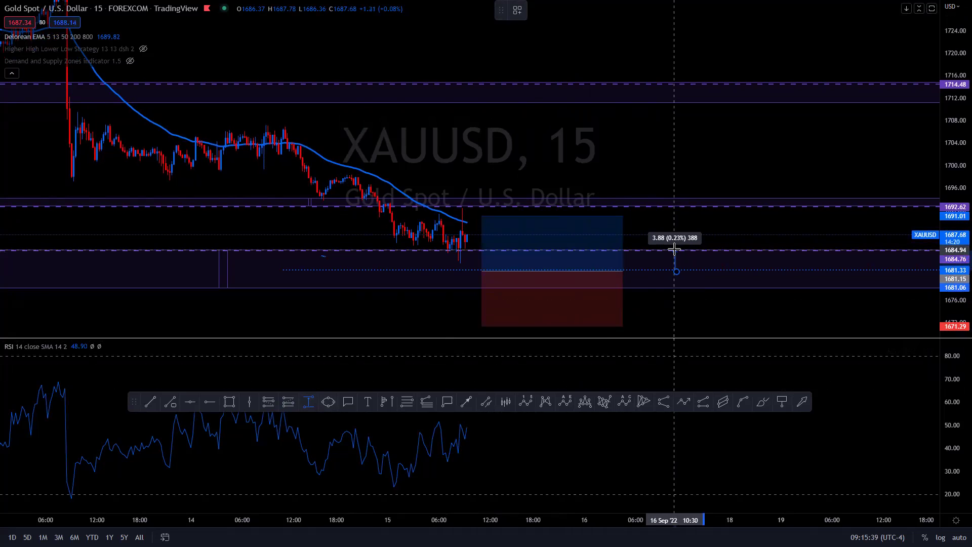
click(674, 253)
drag(675, 255, 673, 248)
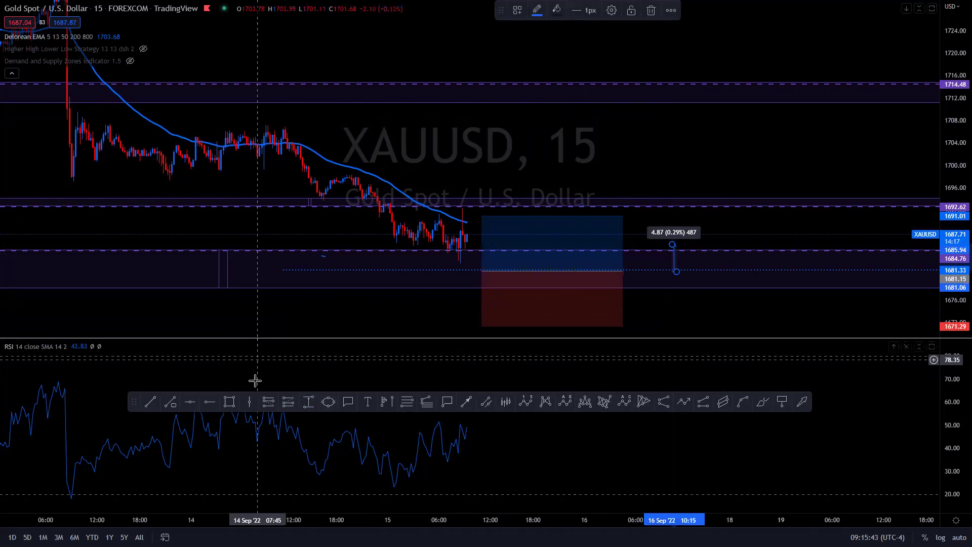
click(210, 402)
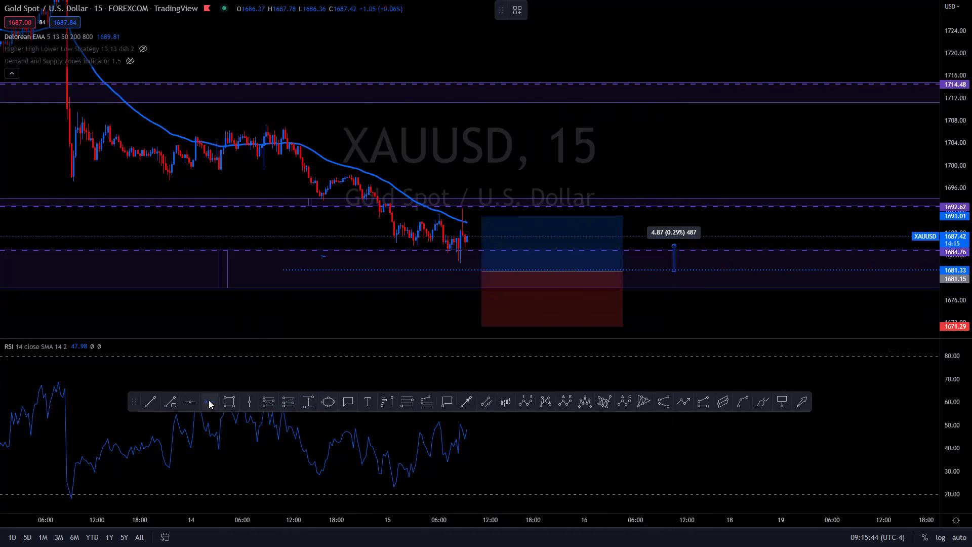
click(547, 244)
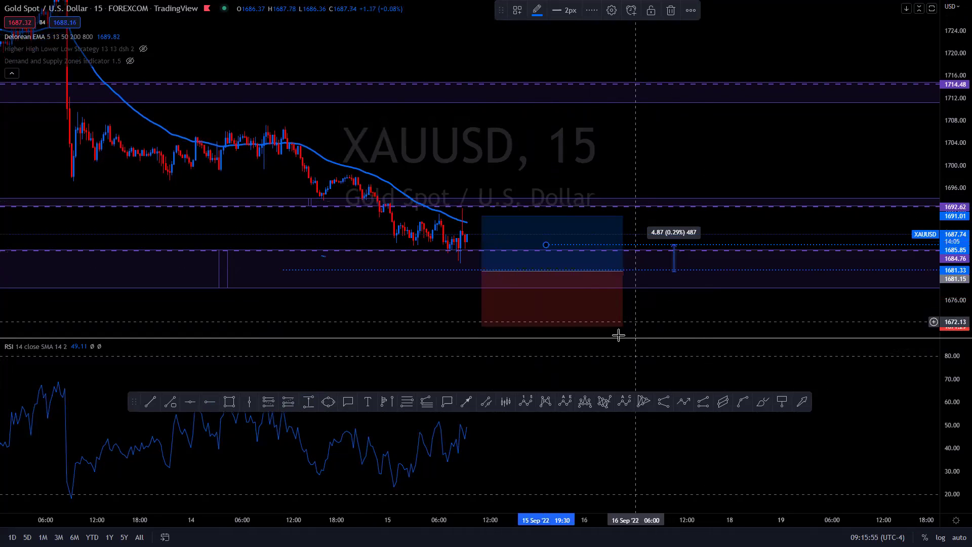
Measure a 4.33 (0.26%) price range up to about 1692.80 and draw a horizontal ray there
click(309, 402)
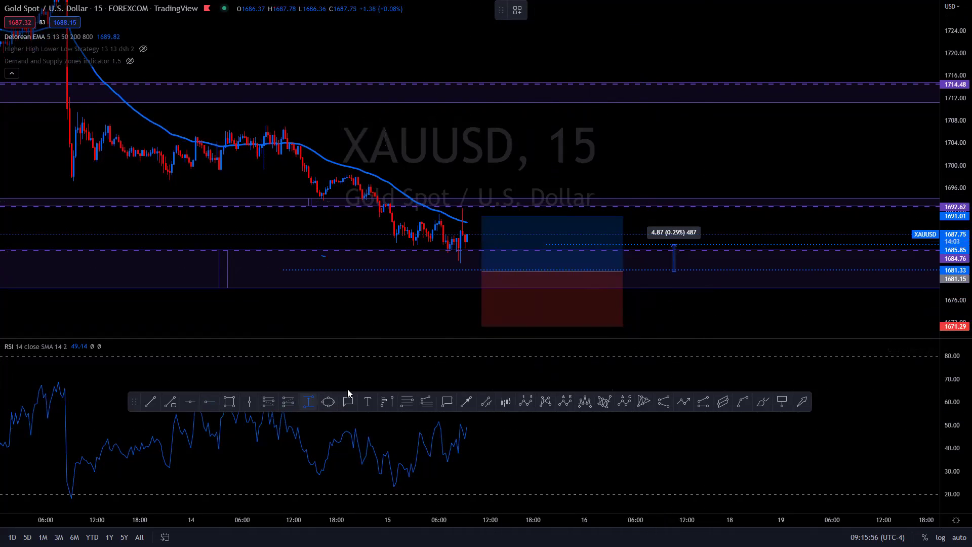
click(745, 230)
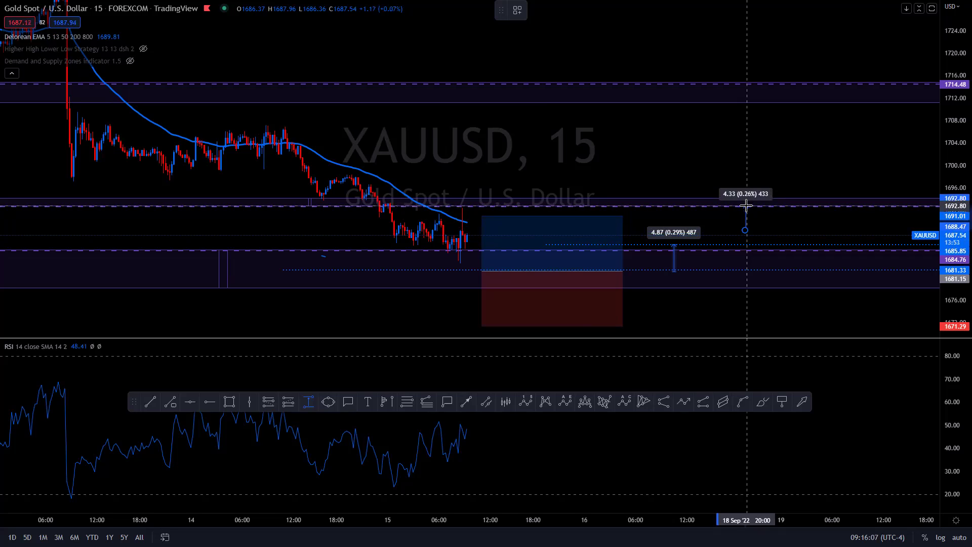
click(746, 206)
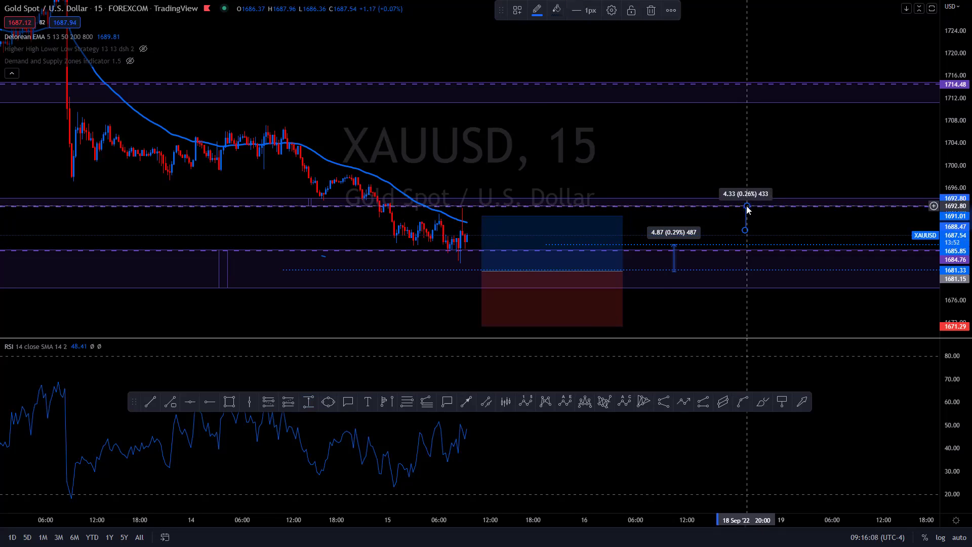
click(210, 399)
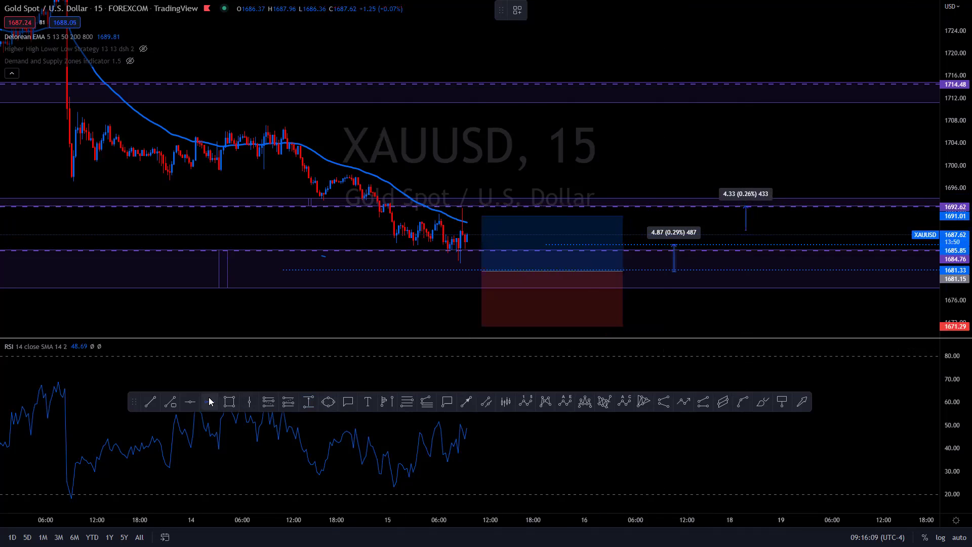
click(522, 205)
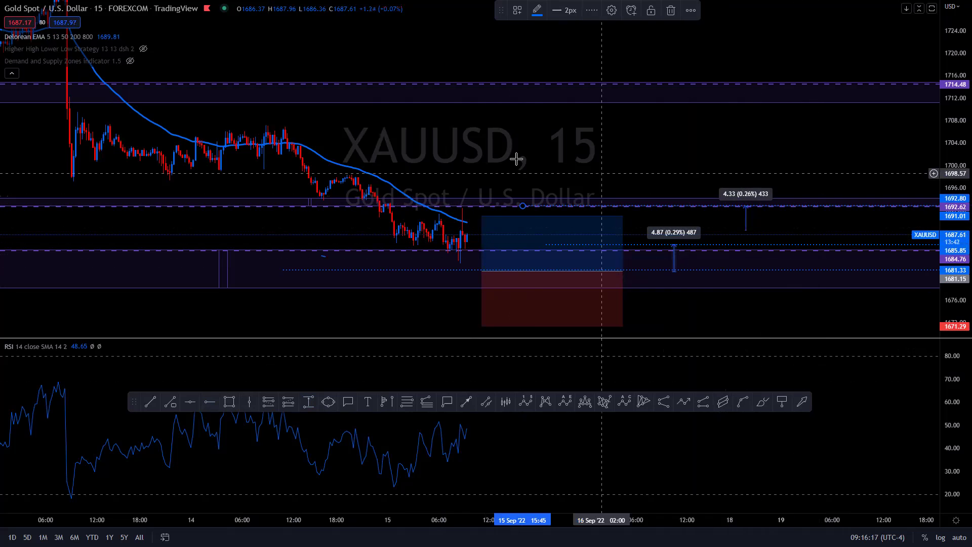
Mark a zone from 1699.66 down to 1692.71 and stretch the first measurement up to 1692.71
drag(429, 203, 420, 167)
drag(300, 175, 307, 206)
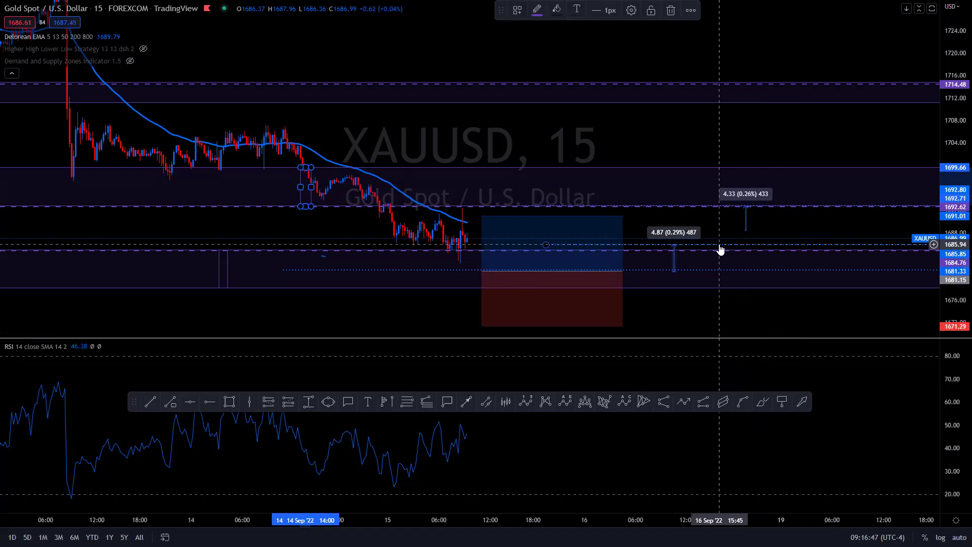
drag(670, 247, 666, 210)
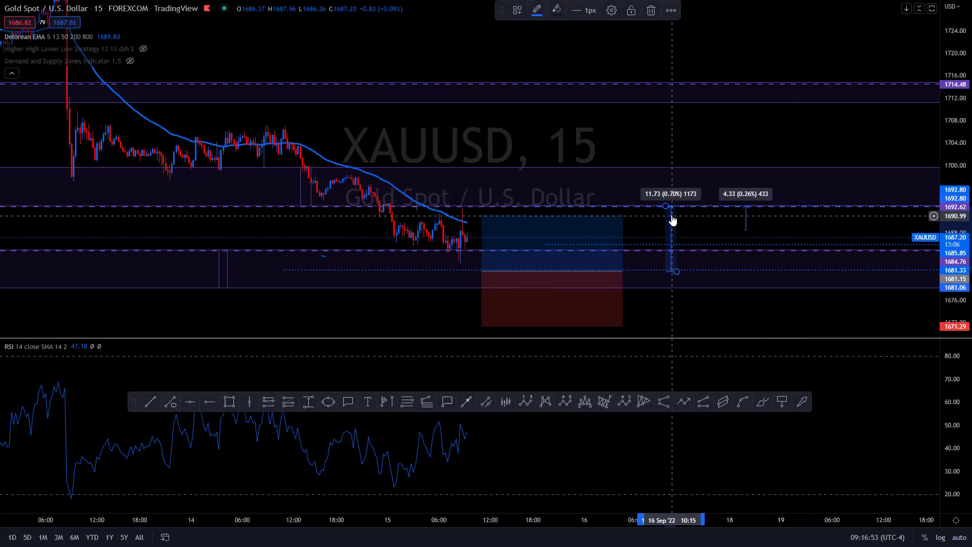
Pull the first price range back to 1685.85 (4.78, 0.28%) and open that ray's text template list
drag(667, 209, 671, 246)
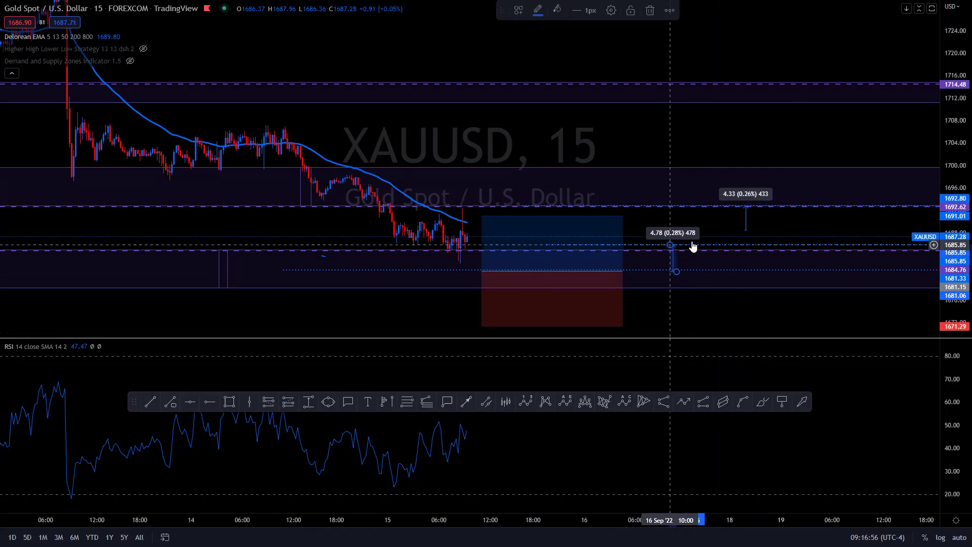
double_click(747, 246)
click(436, 366)
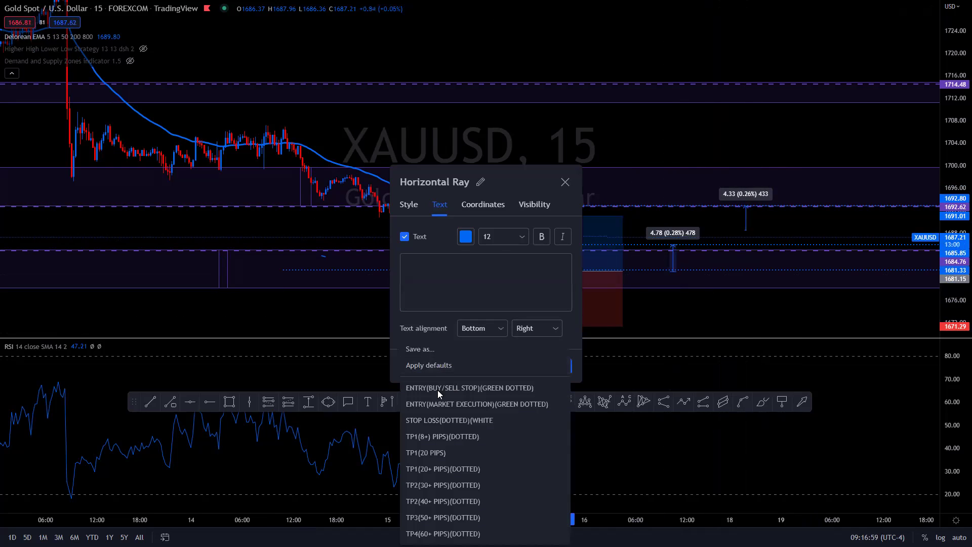
Apply the TP1(20+ PIPS) template to the ray, edit its label, and stretch the price range upward
click(426, 463)
triple_click(426, 269)
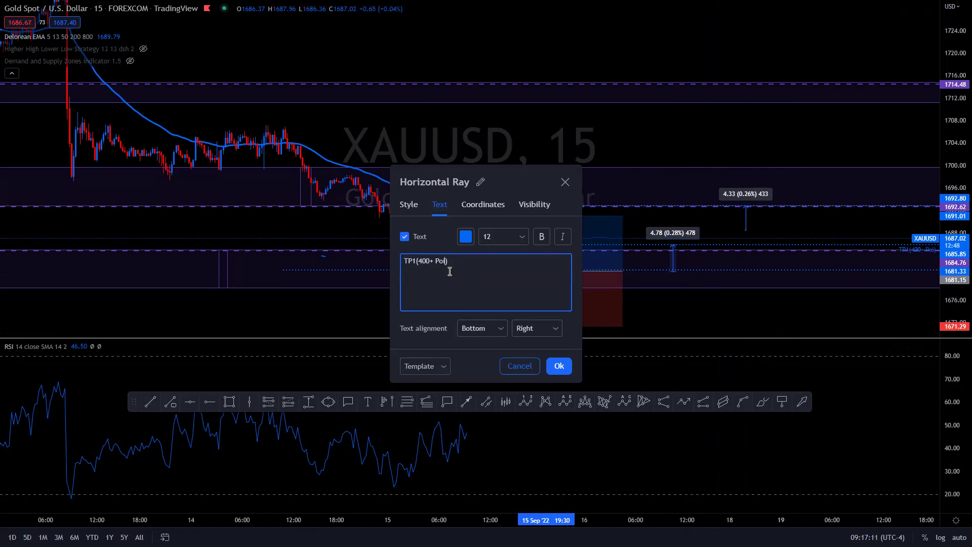
text(s)
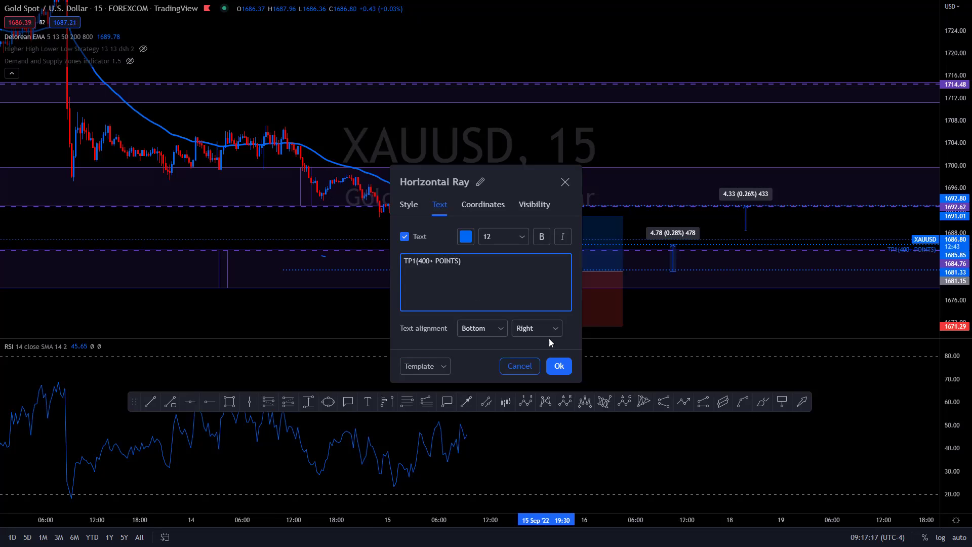
click(574, 366)
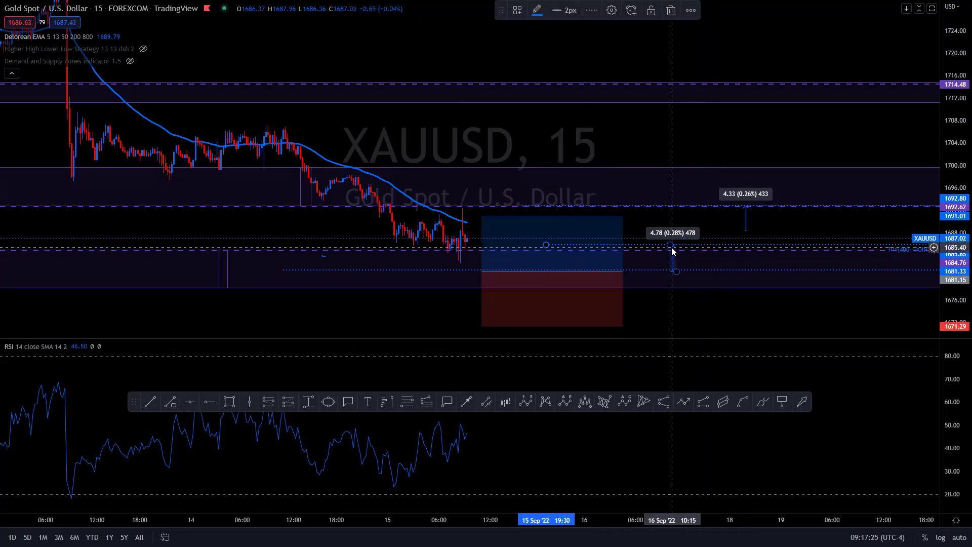
drag(672, 246, 666, 205)
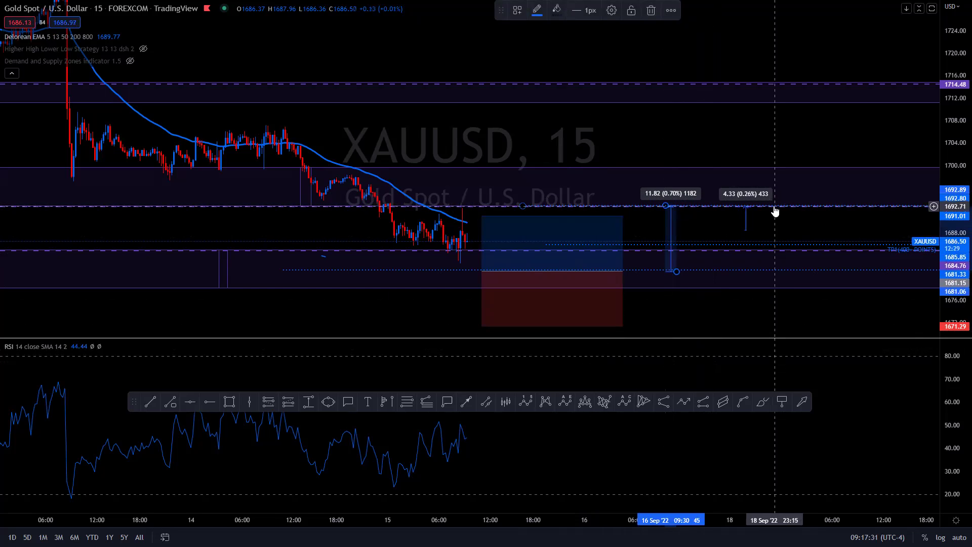
Relabel the take-profit ray TP1(400+ POINTS) starting from the TP1(20+ PIPS)(DOTTED) template
right_click(774, 209)
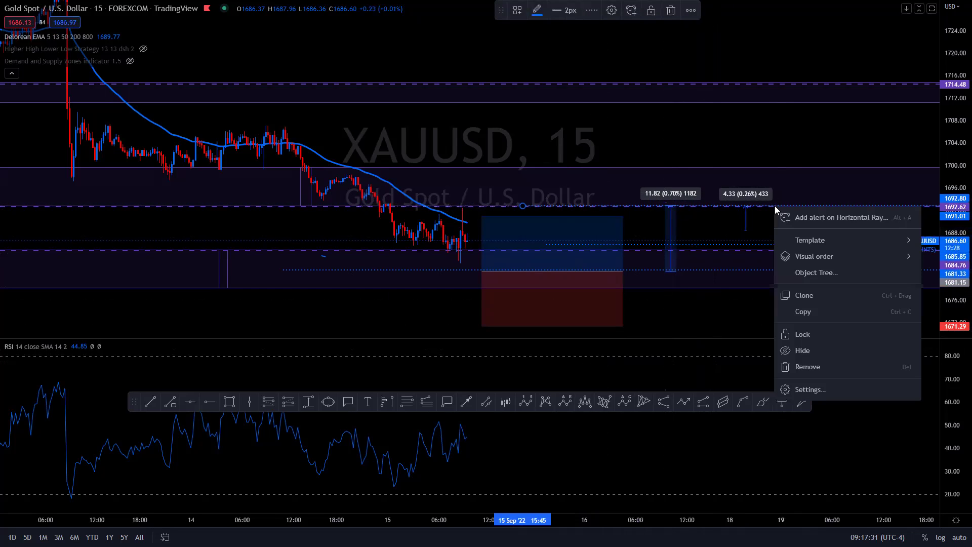
click(734, 211)
double_click(738, 207)
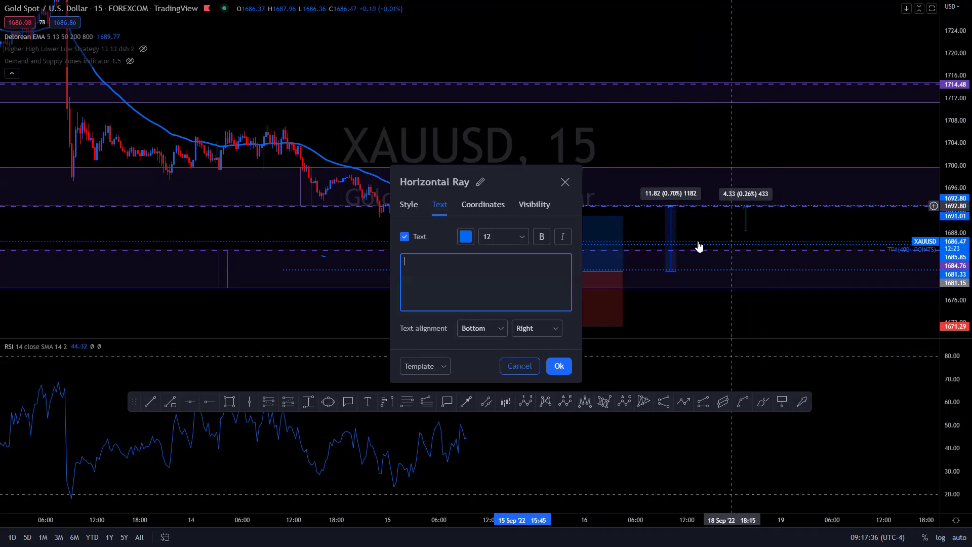
click(437, 361)
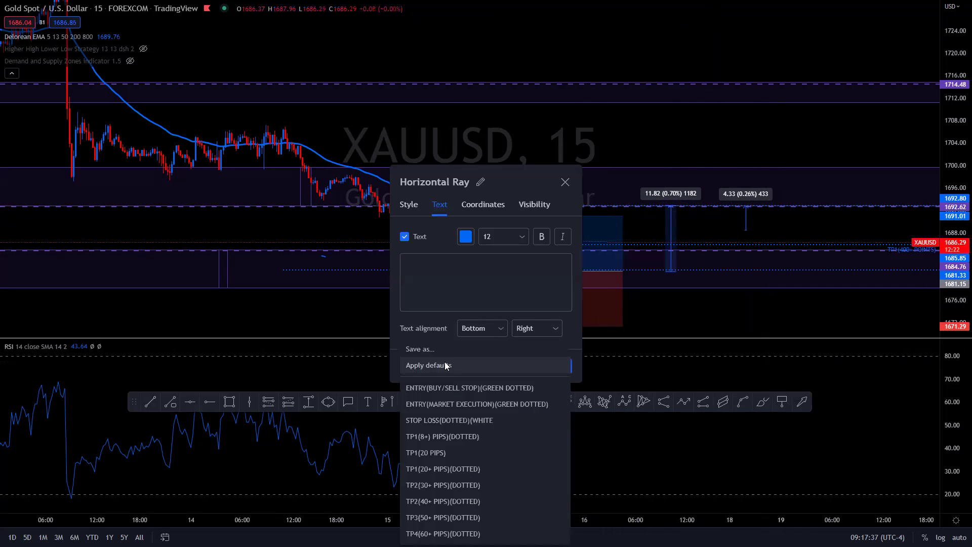
click(449, 472)
click(427, 274)
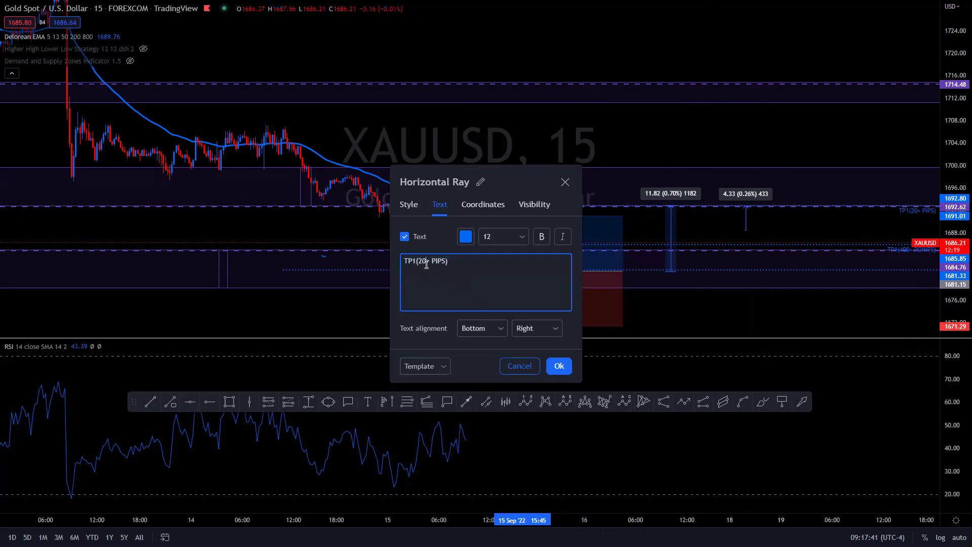
key(BackSpace)
key(BackSpace)
key(BackSpace)
text(OINTS)
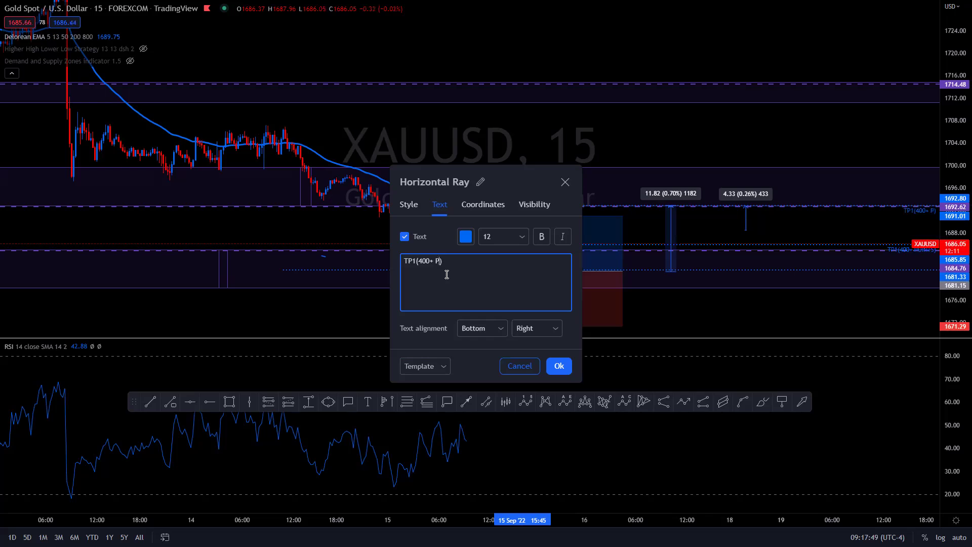
click(559, 367)
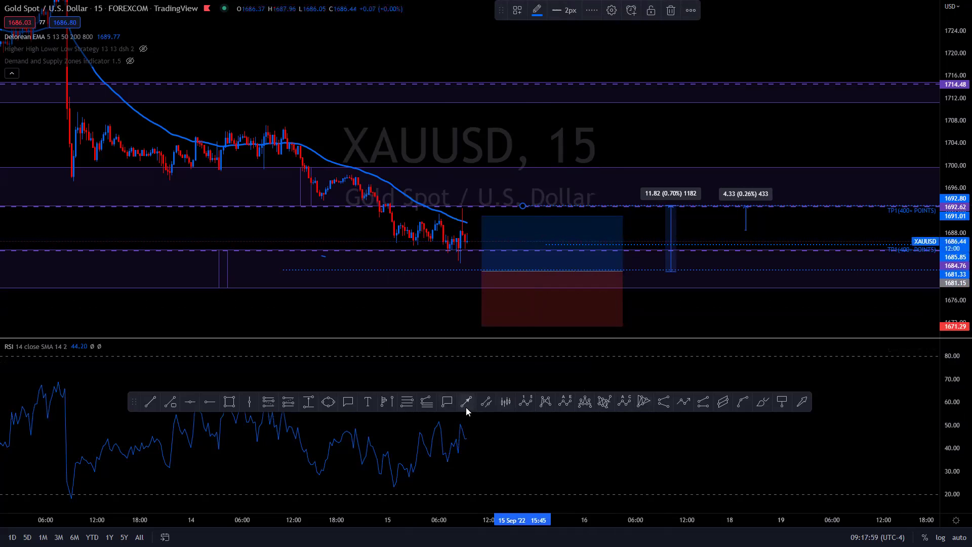
Draw a trend line from below the candles up to about 1711, extending its upper end right
click(150, 402)
click(441, 288)
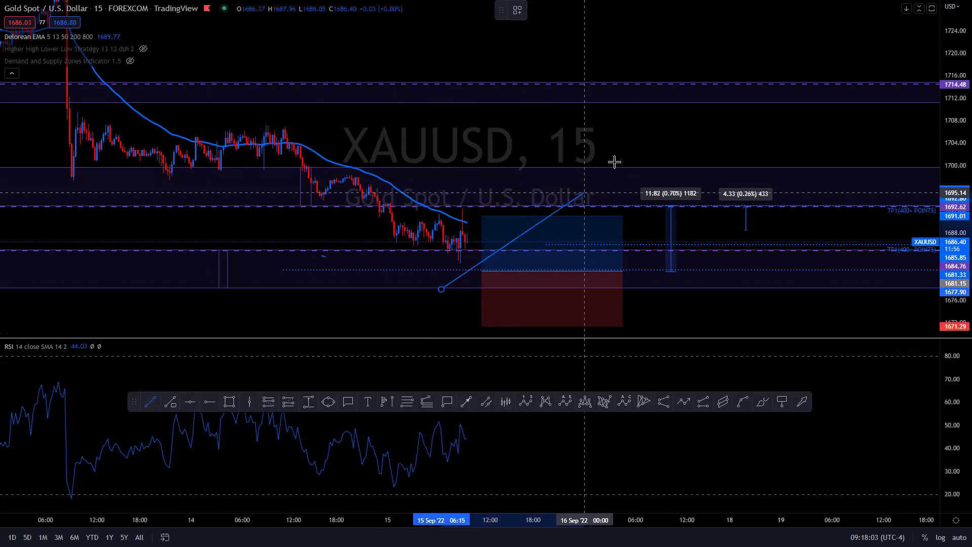
click(616, 96)
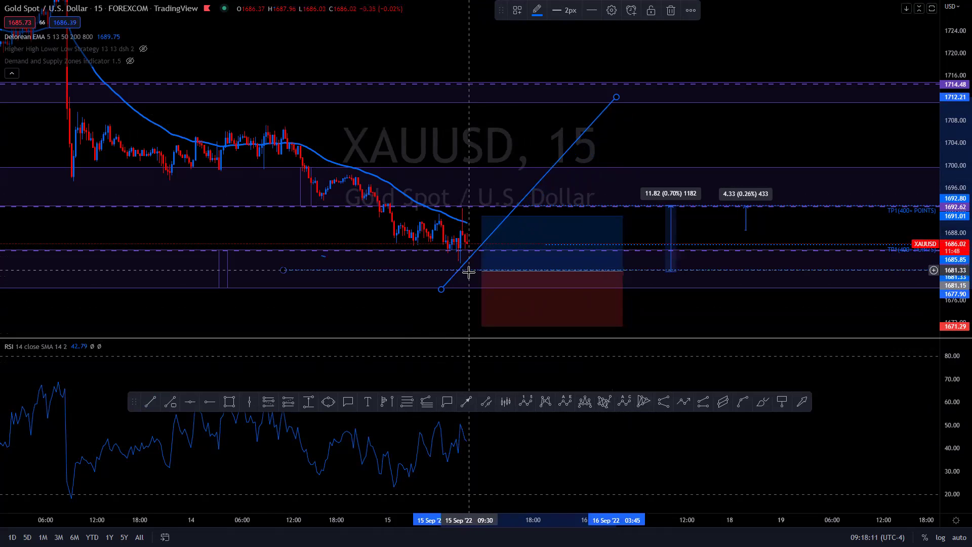
drag(616, 98, 654, 99)
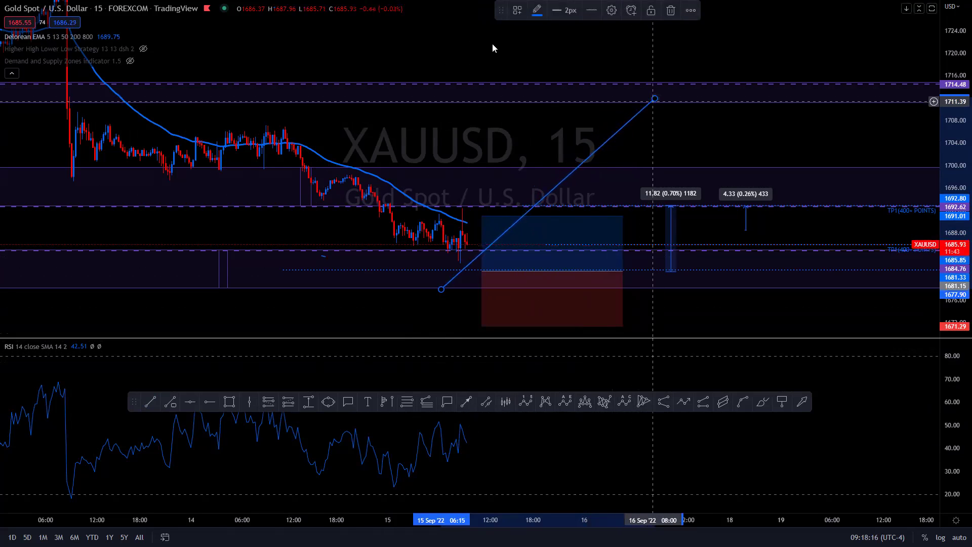
key(Escape)
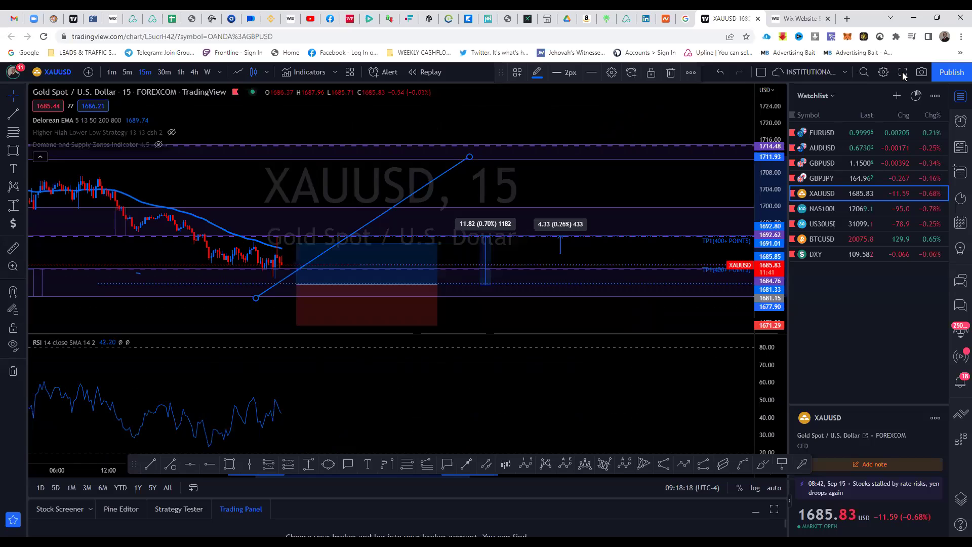
key(shift+f)
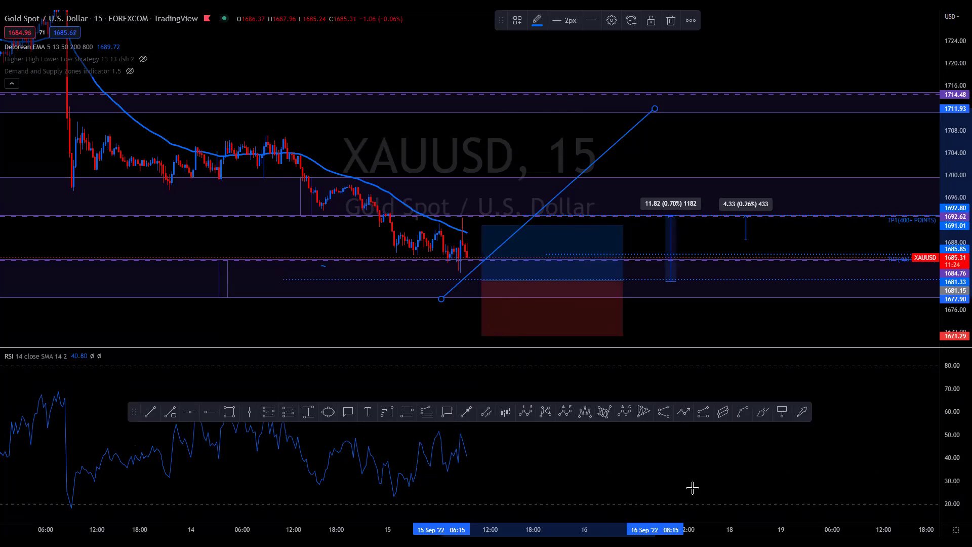
Add an alert on the trend line, sketch red freehand marks around recent candles, then undo them
key(shift+f)
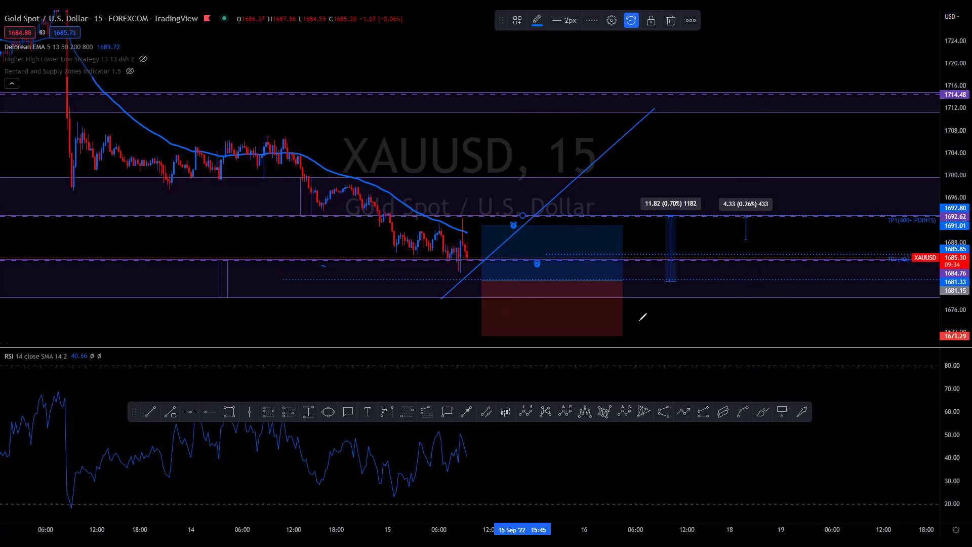
mouse_move(476, 232)
mouse_down()
mouse_move(449, 254)
mouse_move(485, 264)
mouse_move(476, 236)
mouse_up()
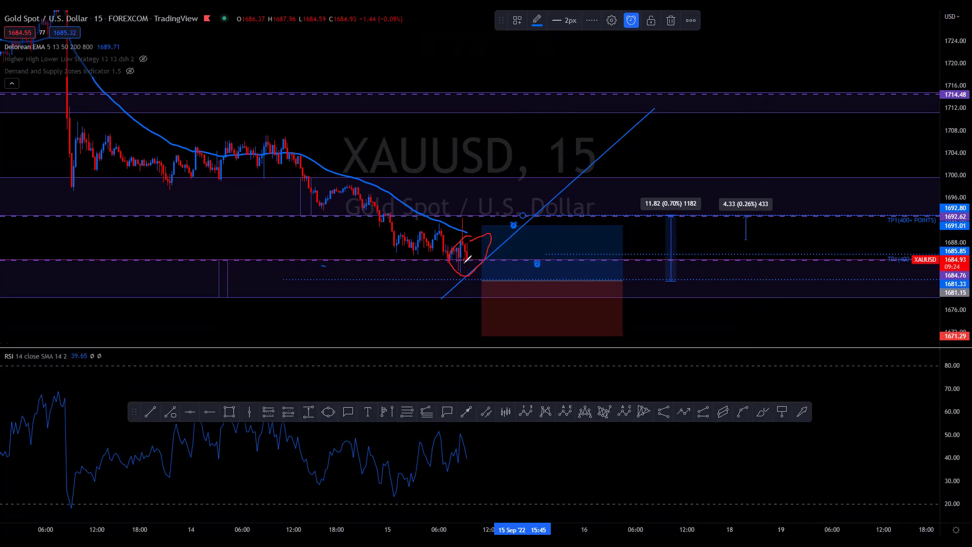
drag(475, 278, 478, 280)
drag(436, 207, 464, 212)
mouse_move(477, 277)
mouse_down()
mouse_move(487, 279)
mouse_move(524, 133)
mouse_up()
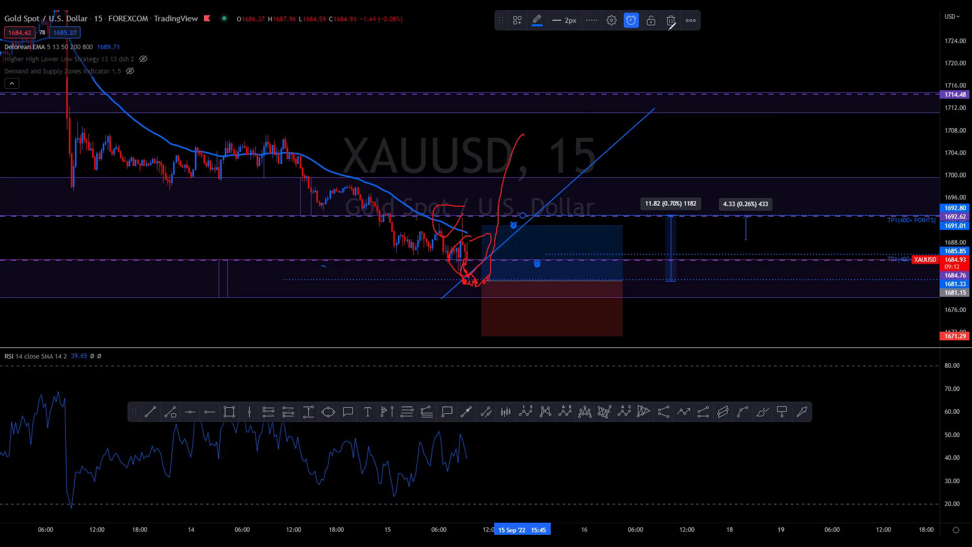
key(ctrl+z)
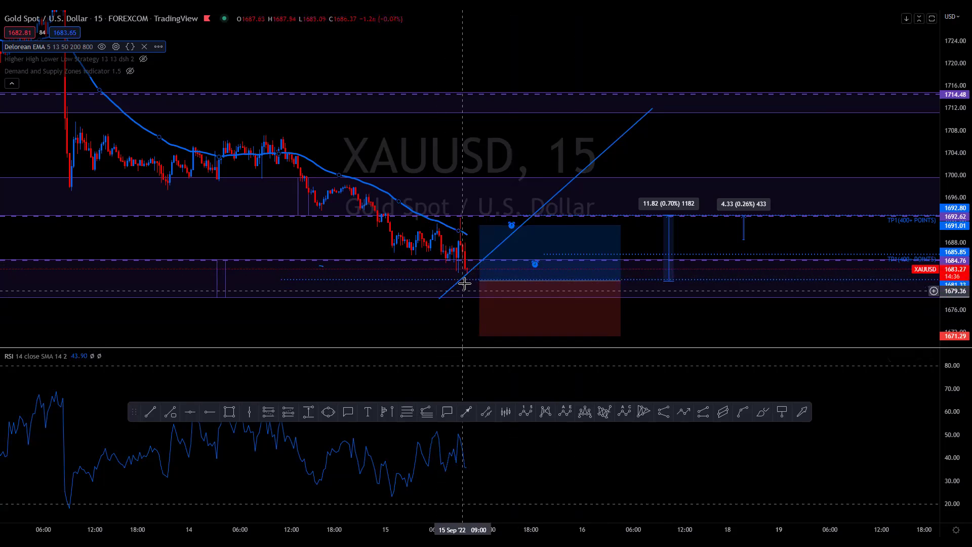
Draw and erase red circles around the latest candles, then start a price measurement beside the last candle
mouse_move(505, 282)
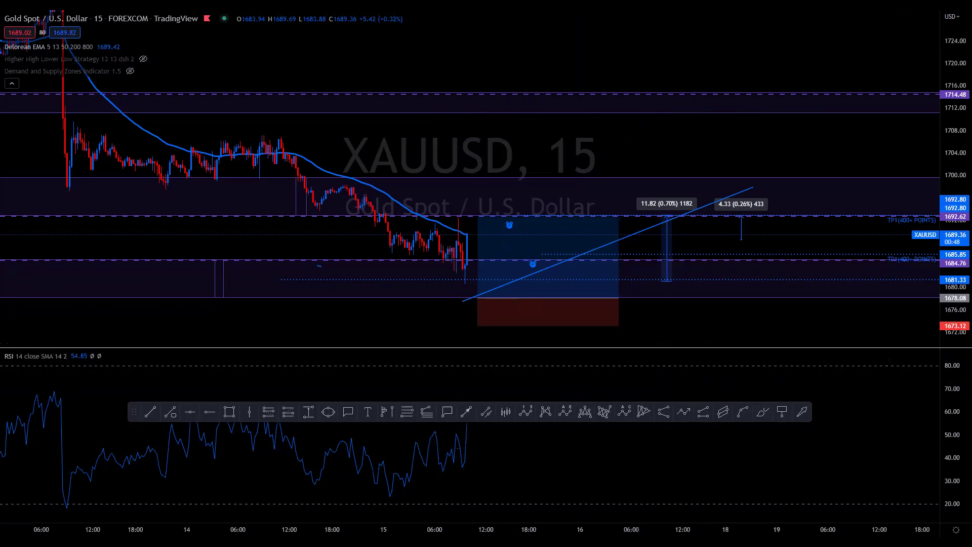
mouse_move(467, 233)
mouse_down()
mouse_move(461, 220)
mouse_move(471, 277)
mouse_move(488, 218)
mouse_up()
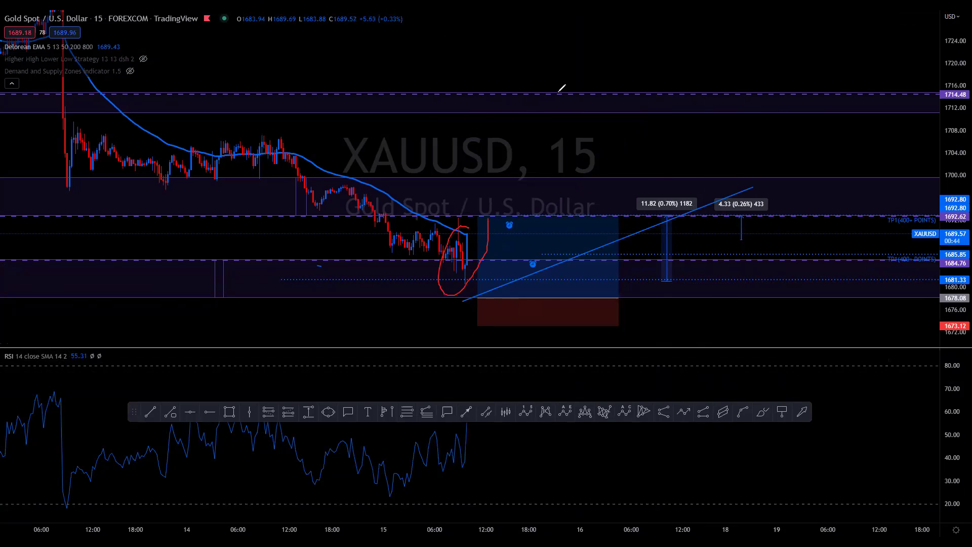
key(ctrl+z)
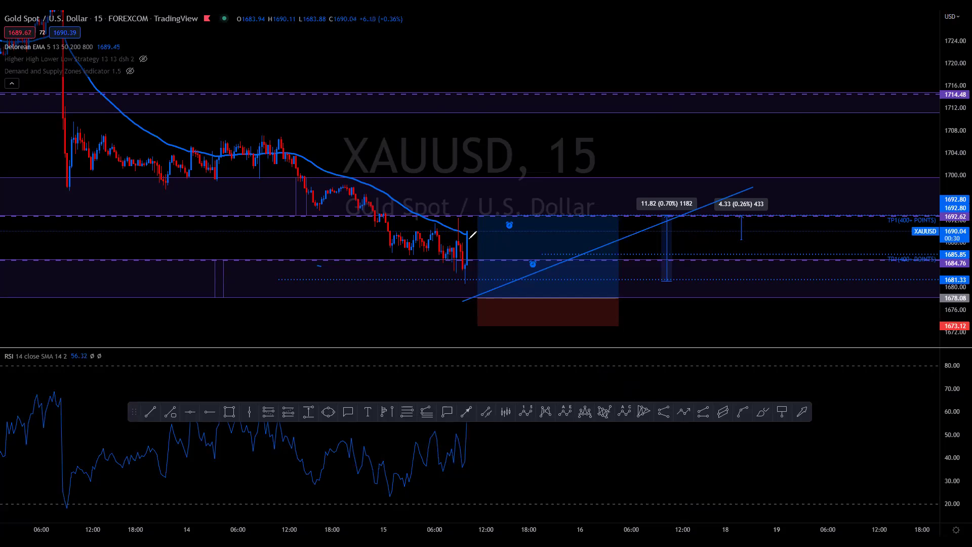
mouse_move(469, 243)
mouse_down()
mouse_move(473, 223)
mouse_move(464, 235)
mouse_up()
key(ctrl+z)
click(308, 411)
click(488, 264)
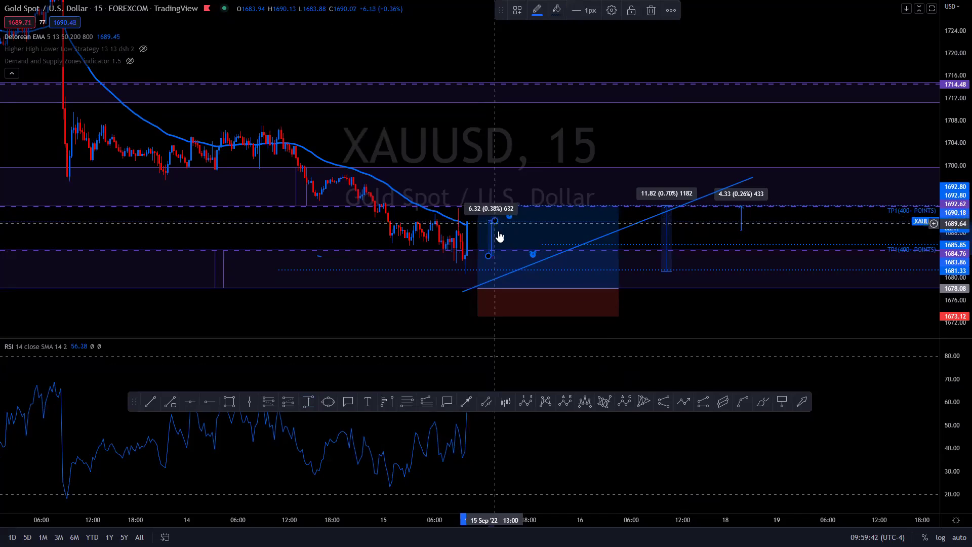
Finish and clear the 6.32 (0.38%) measurement, then enable EMA Color 1 and EMA Color 2 on Delorean EMA
click(492, 219)
click(612, 30)
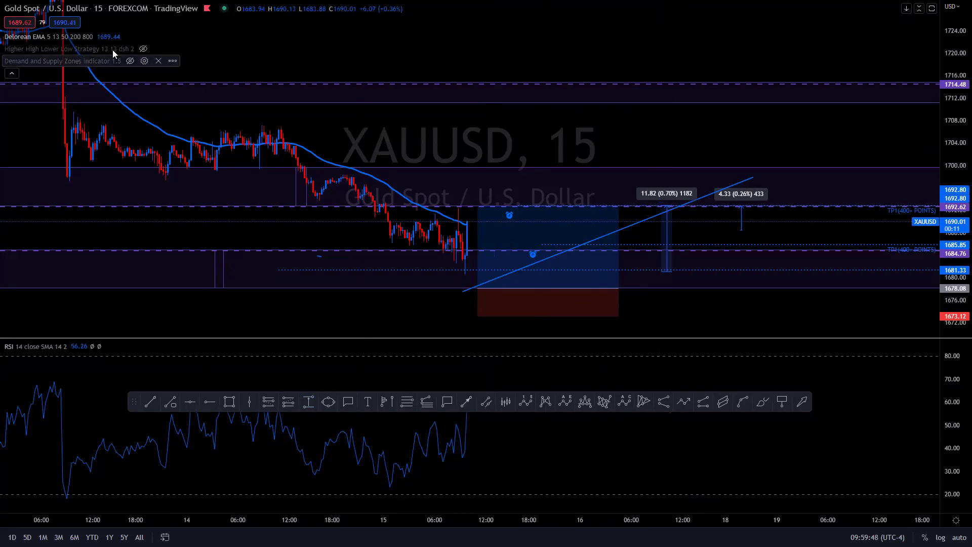
mouse_move(134, 48)
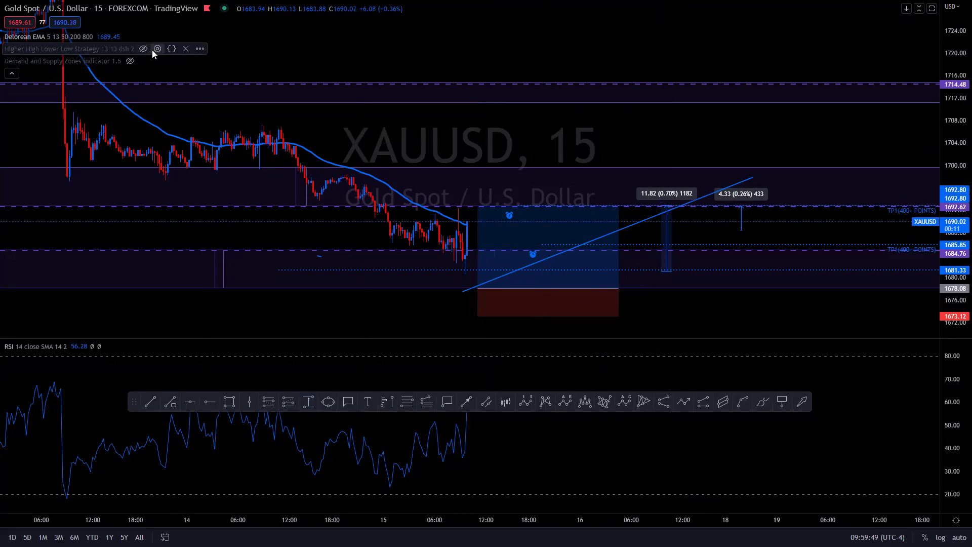
click(116, 37)
click(405, 215)
click(404, 190)
click(560, 412)
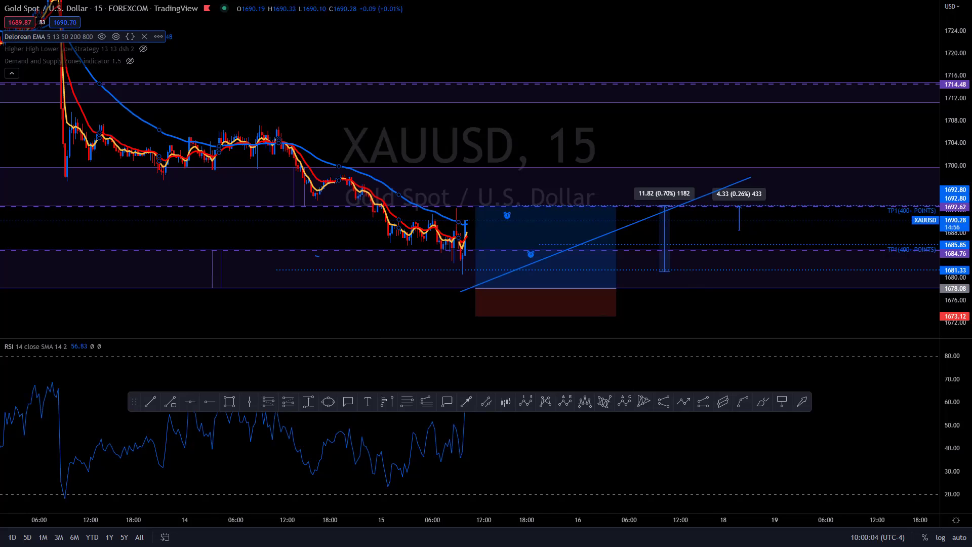
mouse_move(471, 236)
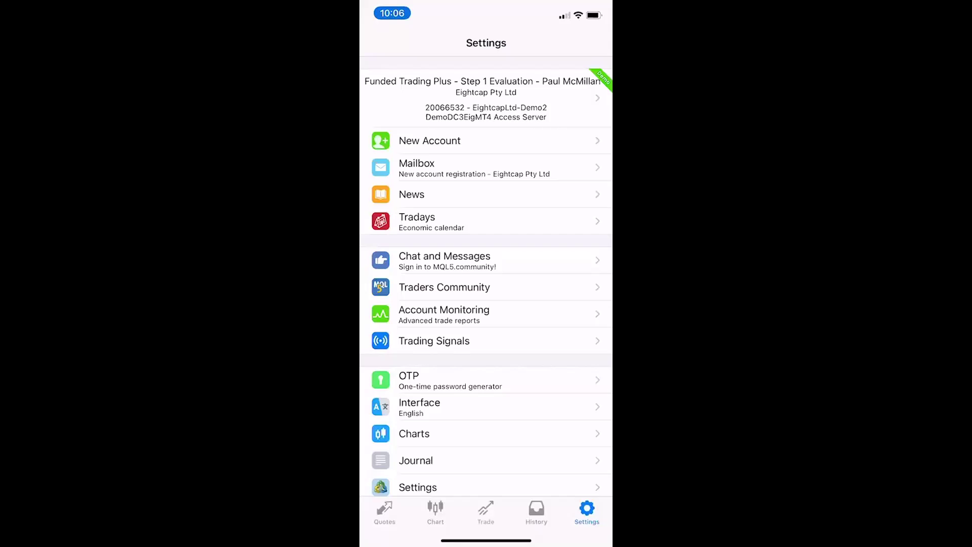
Circle the Step 1 evaluation demo account details in red, then erase the annotation
drag(532, 75, 537, 71)
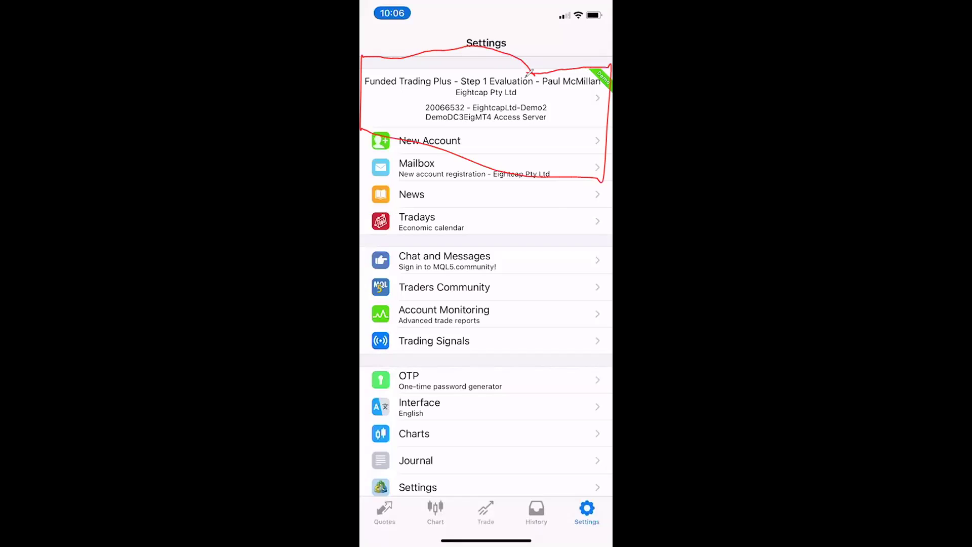
key(Escape)
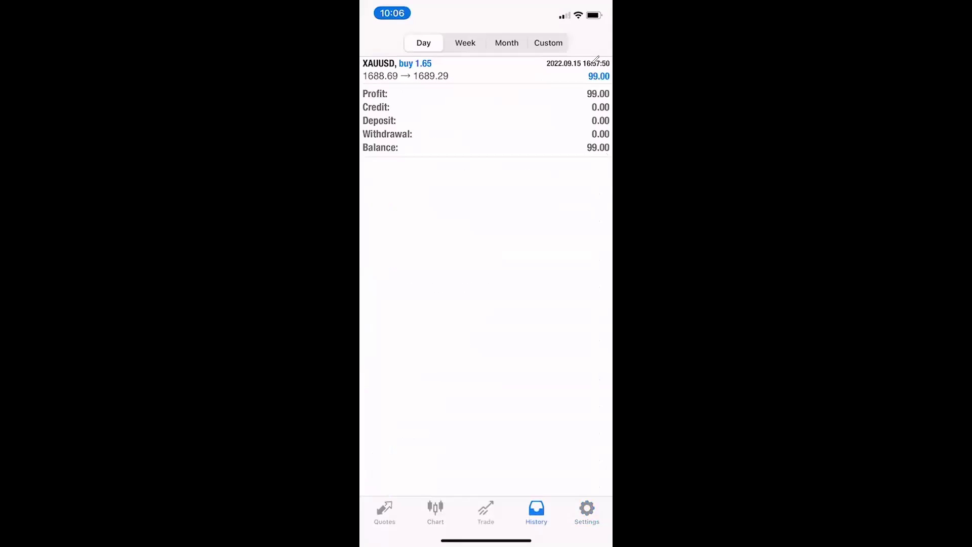
Mark the 99.00 profit on the closed XAUUSD buy 1.65 trade, then return to the TradingView chart
mouse_move(588, 55)
mouse_down()
mouse_move(582, 73)
mouse_move(599, 108)
mouse_move(580, 44)
mouse_up()
key(Escape)
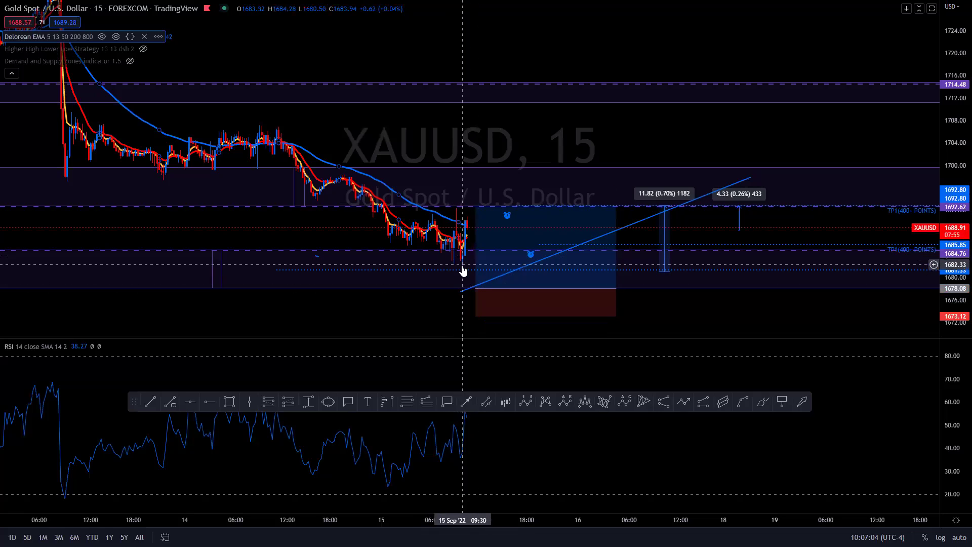
mouse_move(521, 282)
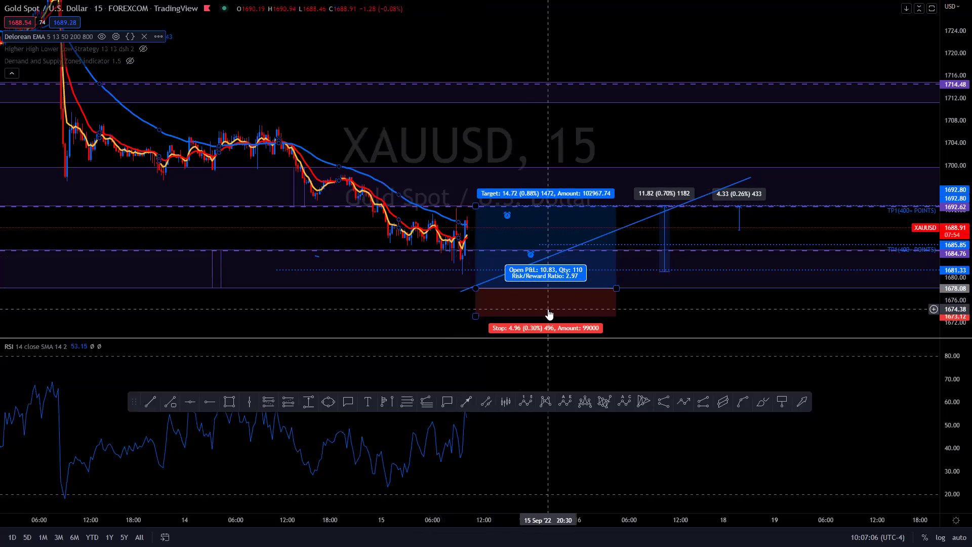